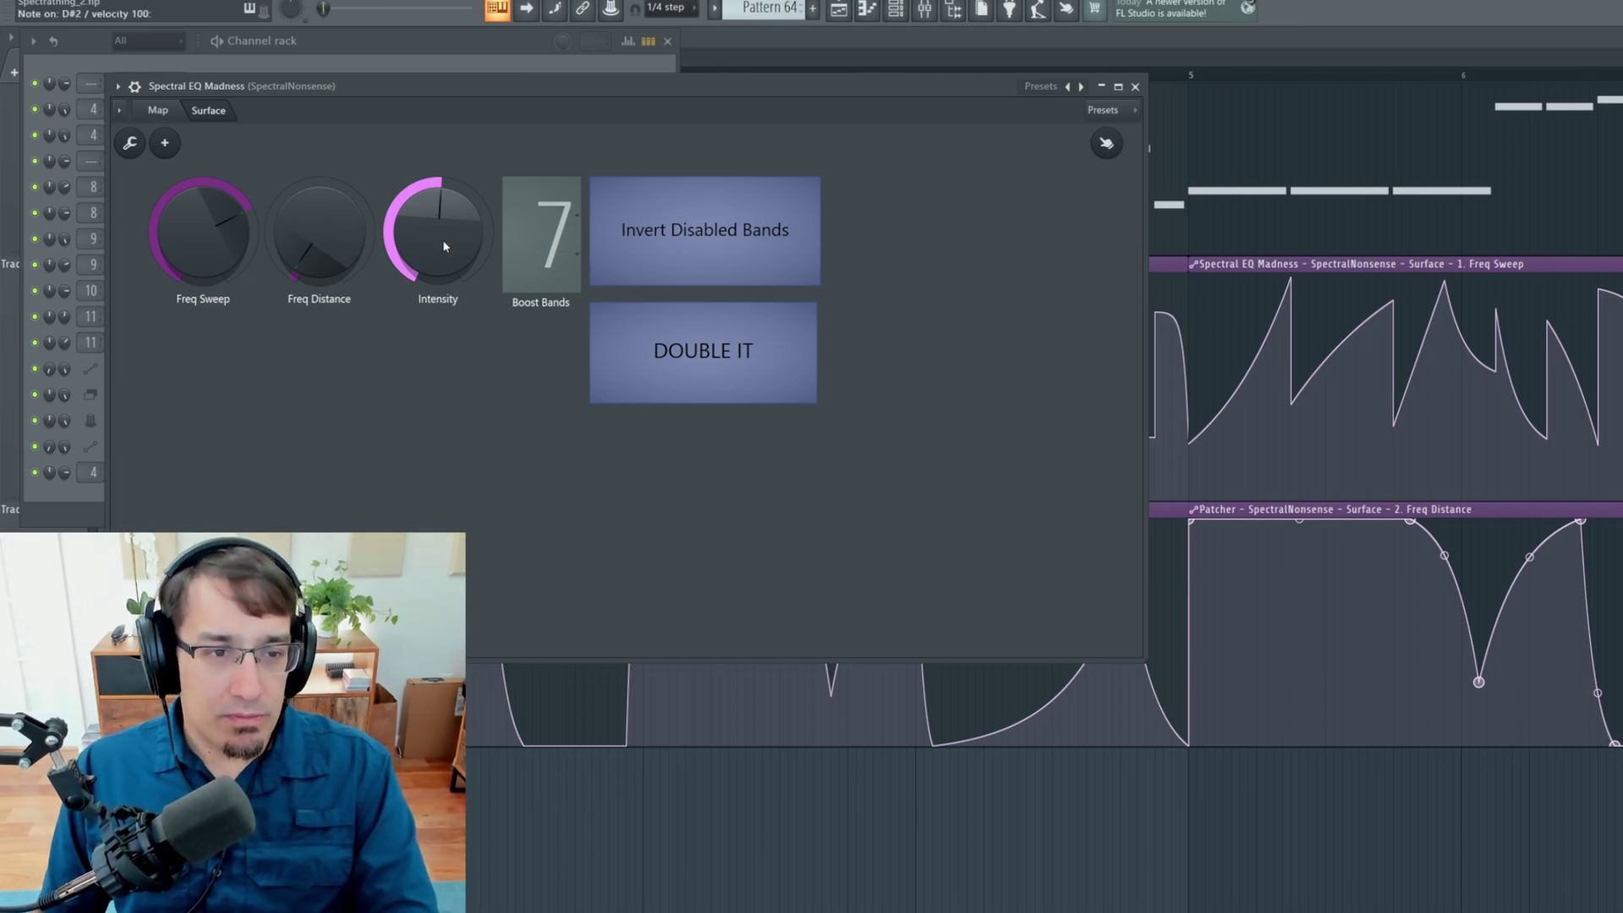
- Vary the Intensity, Freq Distance and Freq Sweep knobs on the patch surface, and switch on DOUBLE IT
{"action": "left_click_drag", "start_coordinate": [442, 240], "coordinate": [443, 203]}
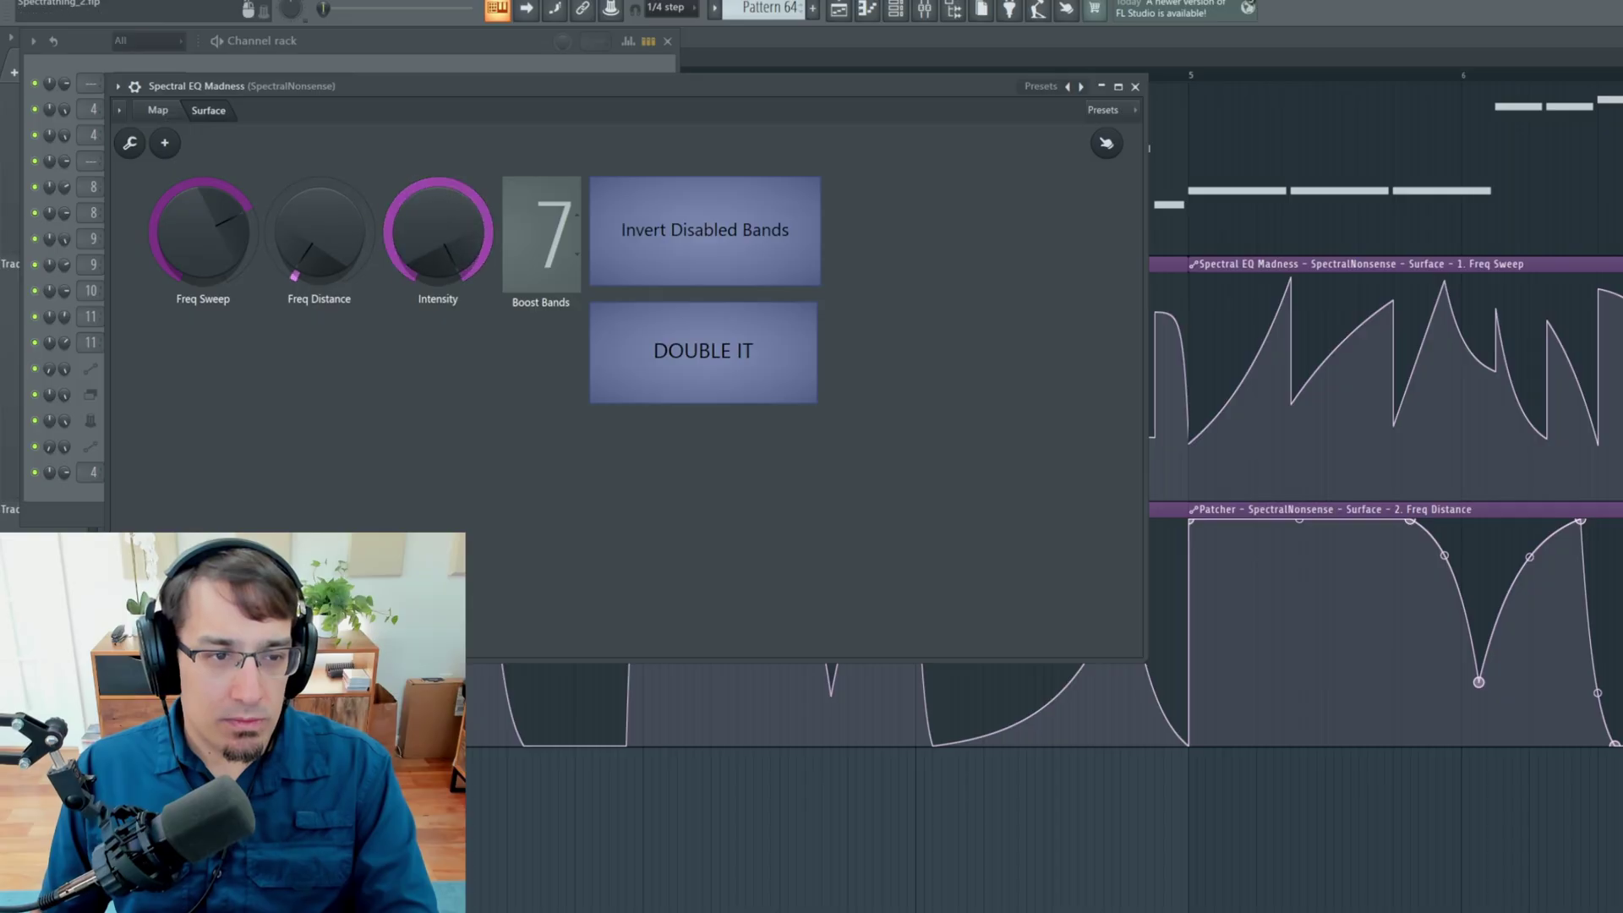
{"action": "mouse_move", "coordinate": [319, 232]}
{"action": "left_mouse_down"}
{"action": "mouse_move", "coordinate": [319, 172]}
{"action": "mouse_move", "coordinate": [318, 236]}
{"action": "left_mouse_up"}
{"action": "left_click_drag", "start_coordinate": [203, 230], "coordinate": [202, 267]}
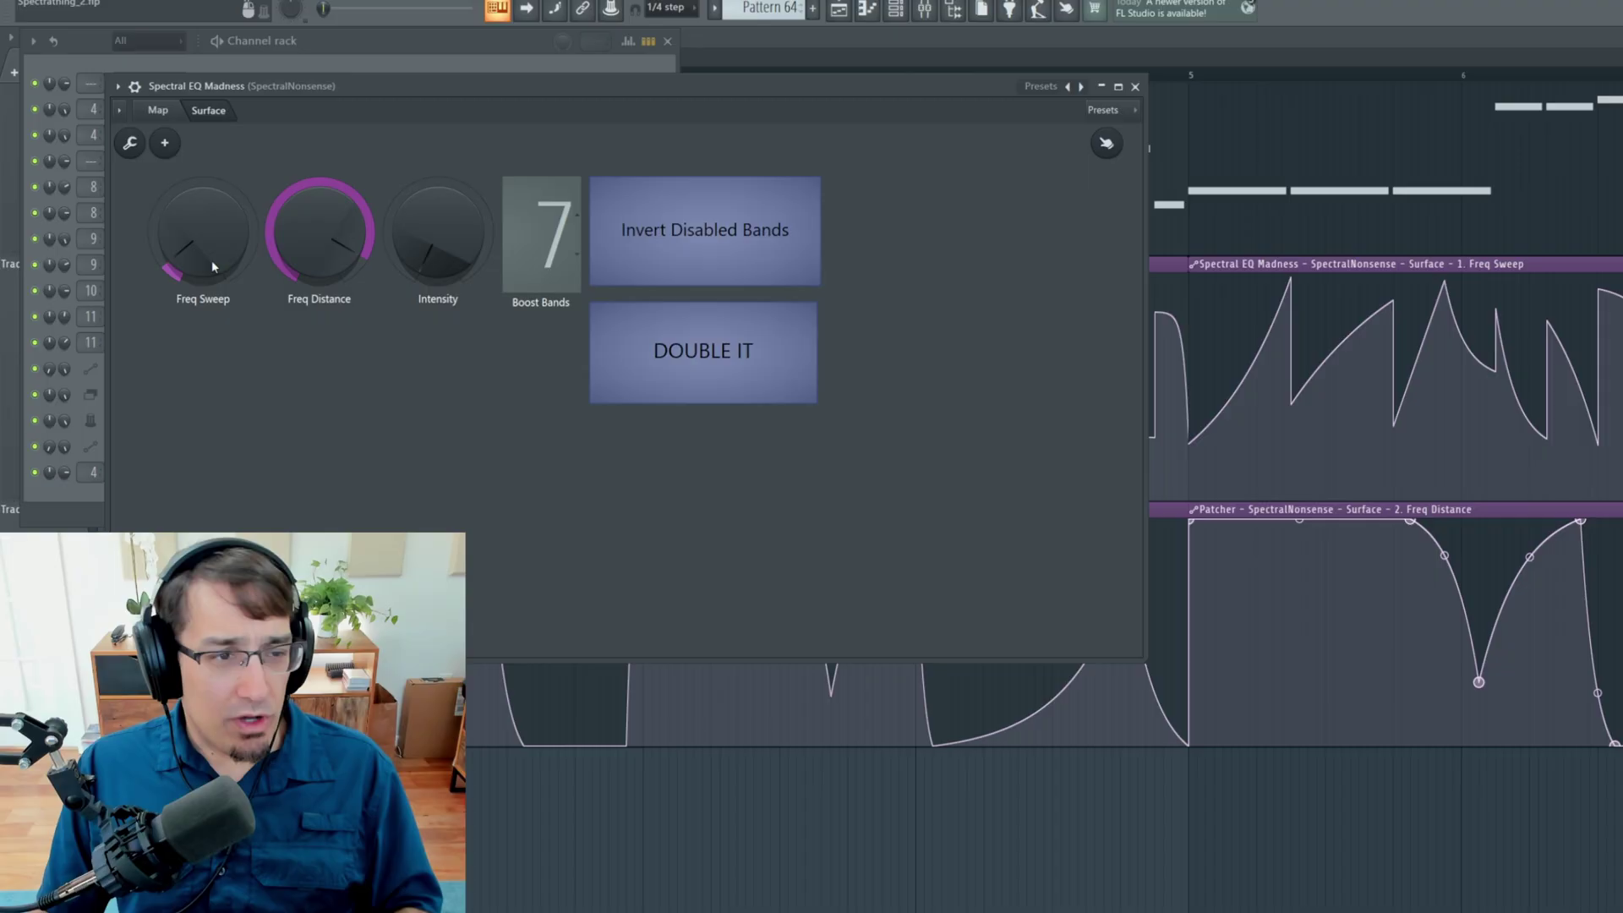
{"action": "left_click", "coordinate": [682, 352]}
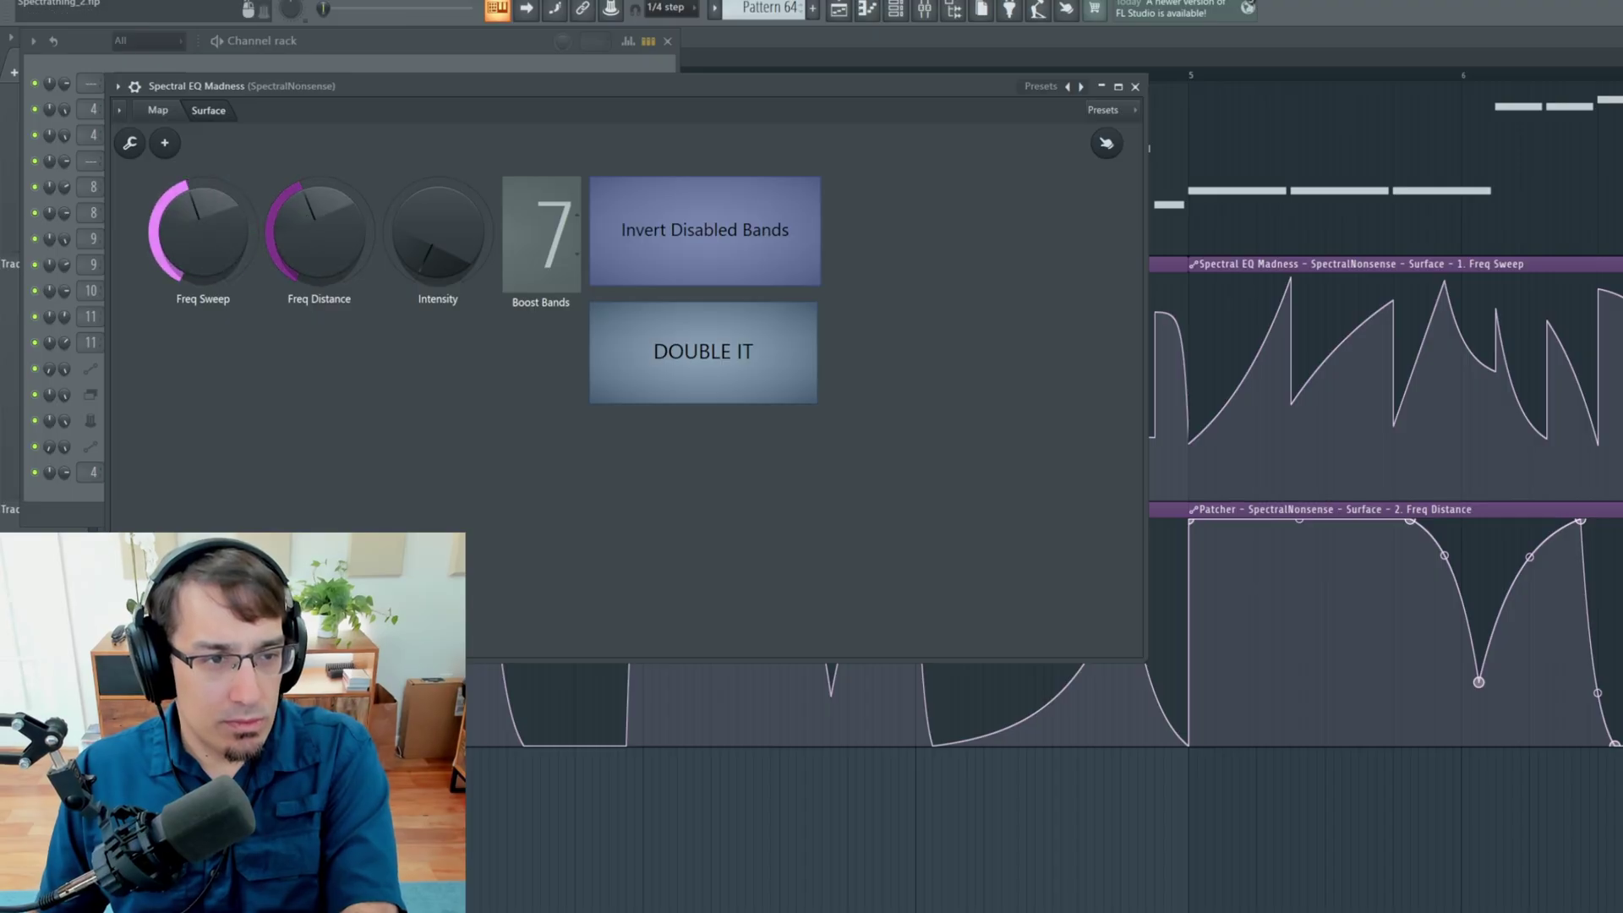
- Open the upper Fruity Parametric EQ 2 from the patch map and place its window beside the control surface
{"action": "left_click", "coordinate": [163, 118]}
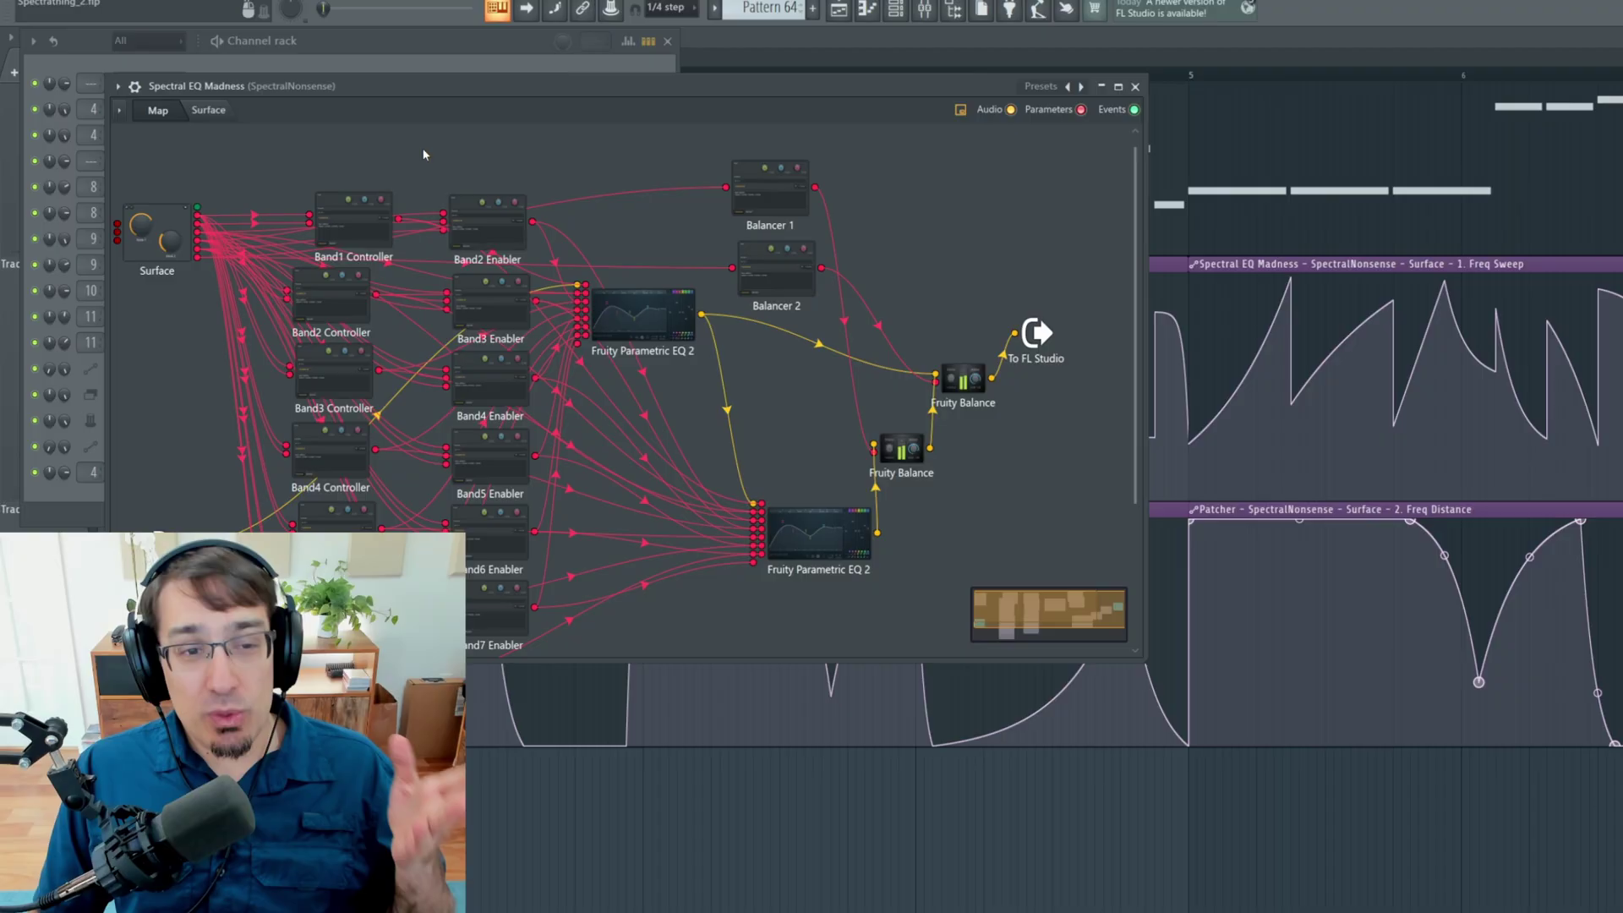
{"action": "scroll", "coordinate": [473, 227], "scroll_direction": "down", "scroll_amount": 1}
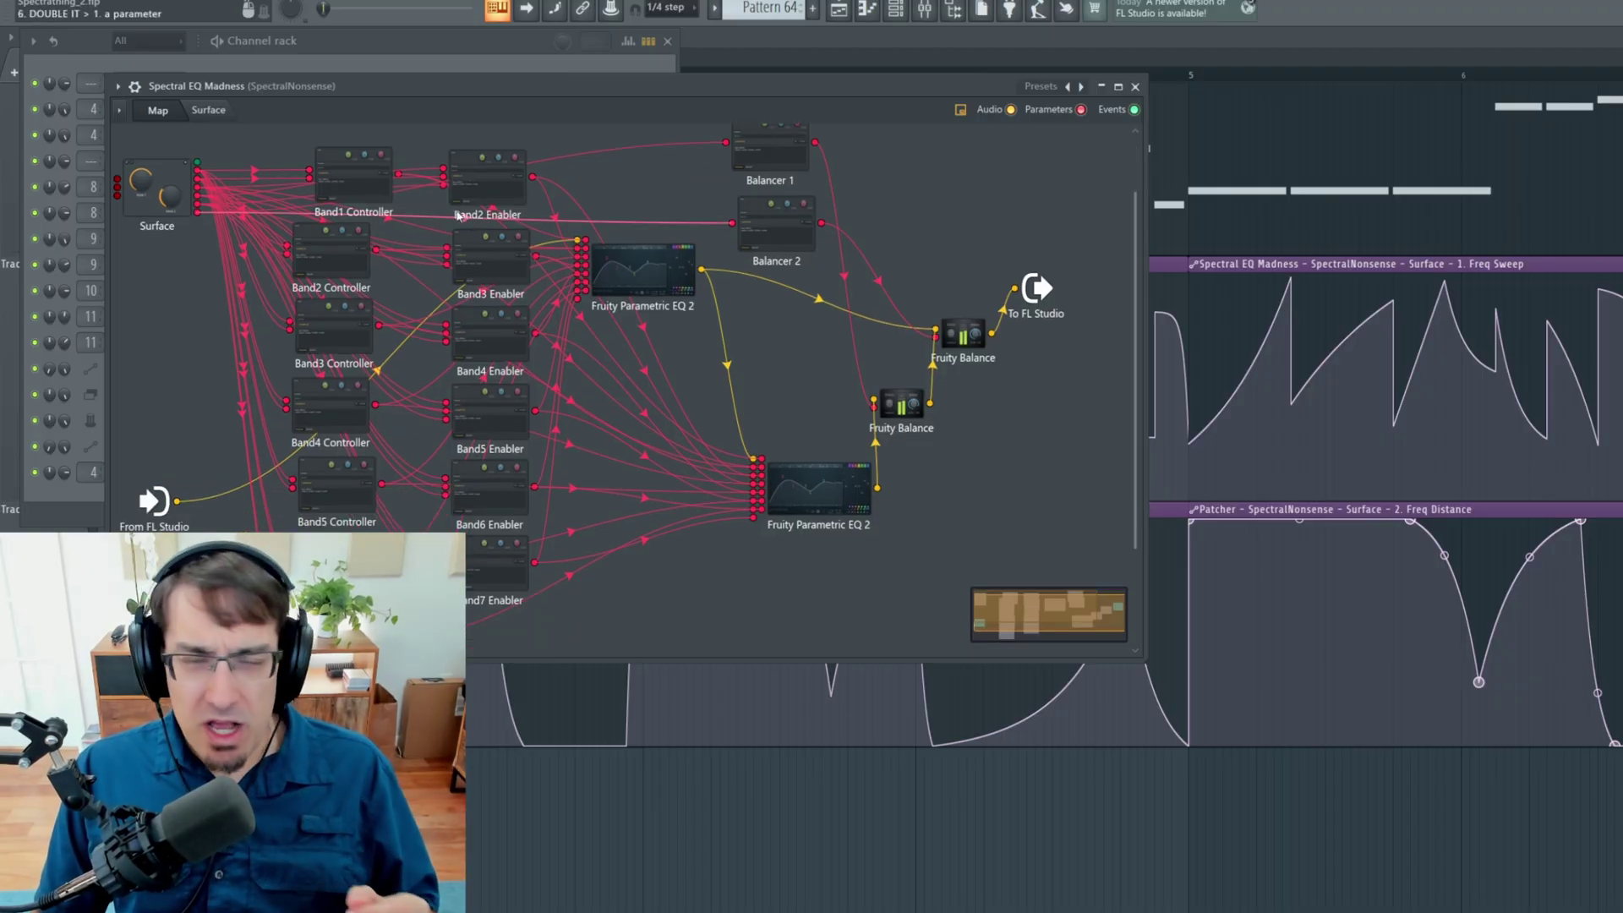
{"action": "left_click", "coordinate": [619, 273]}
{"action": "left_click_drag", "start_coordinate": [1618, 421], "coordinate": [1304, 221]}
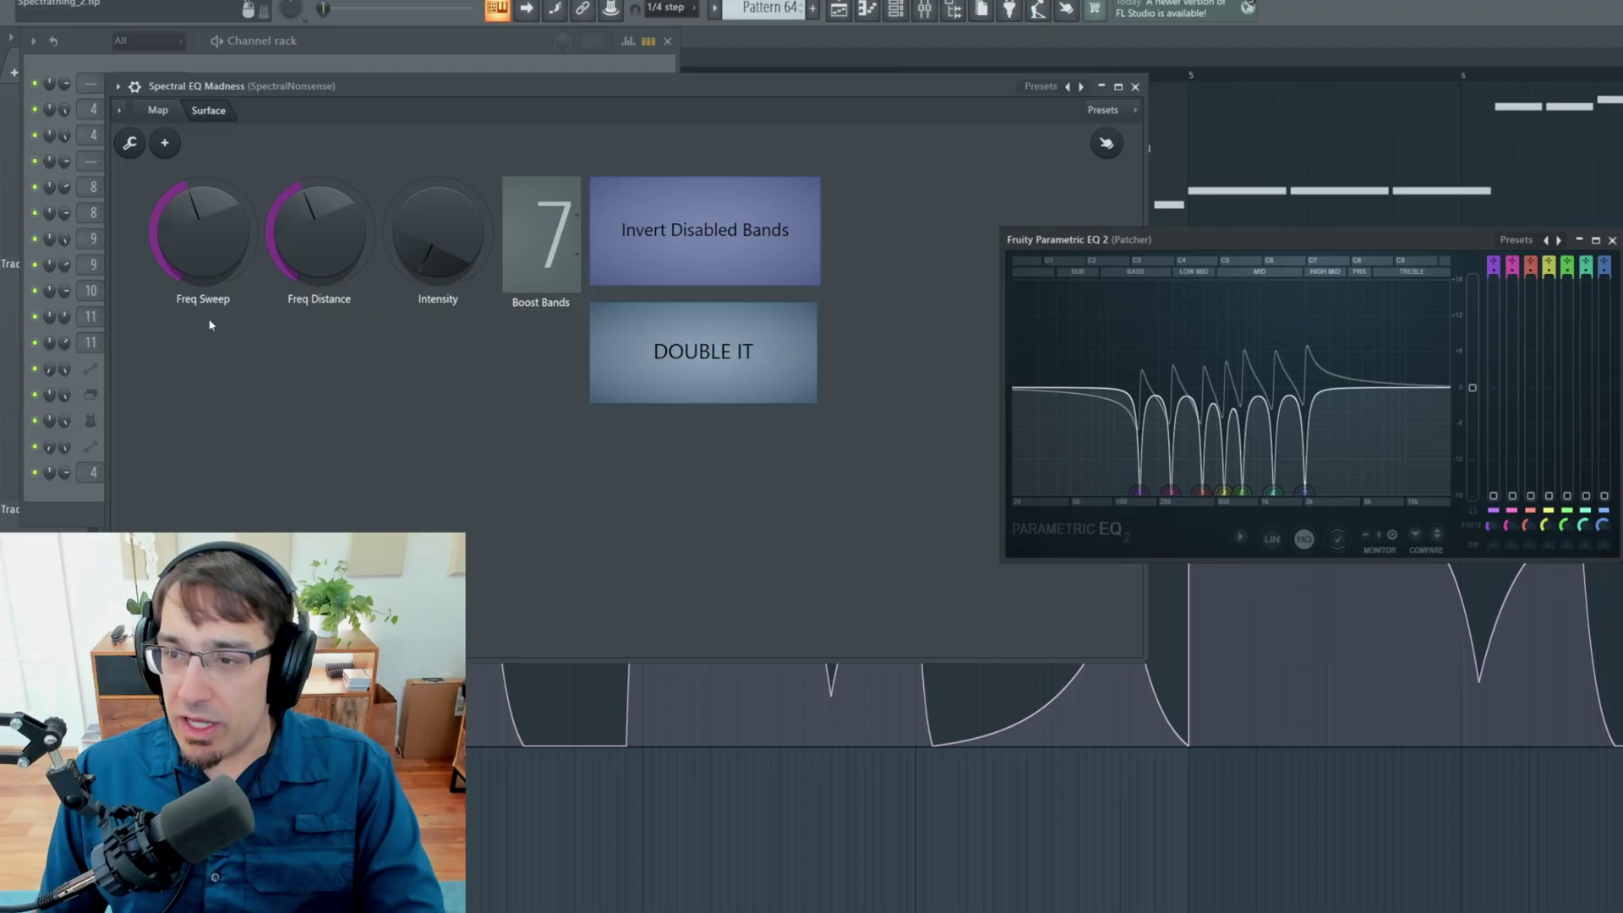
- Demonstrate the EQ band movement by raising Freq Sweep to maximum, then closing and widening the band spacing with Freq Distance
{"action": "left_click_drag", "start_coordinate": [198, 253], "coordinate": [199, 154]}
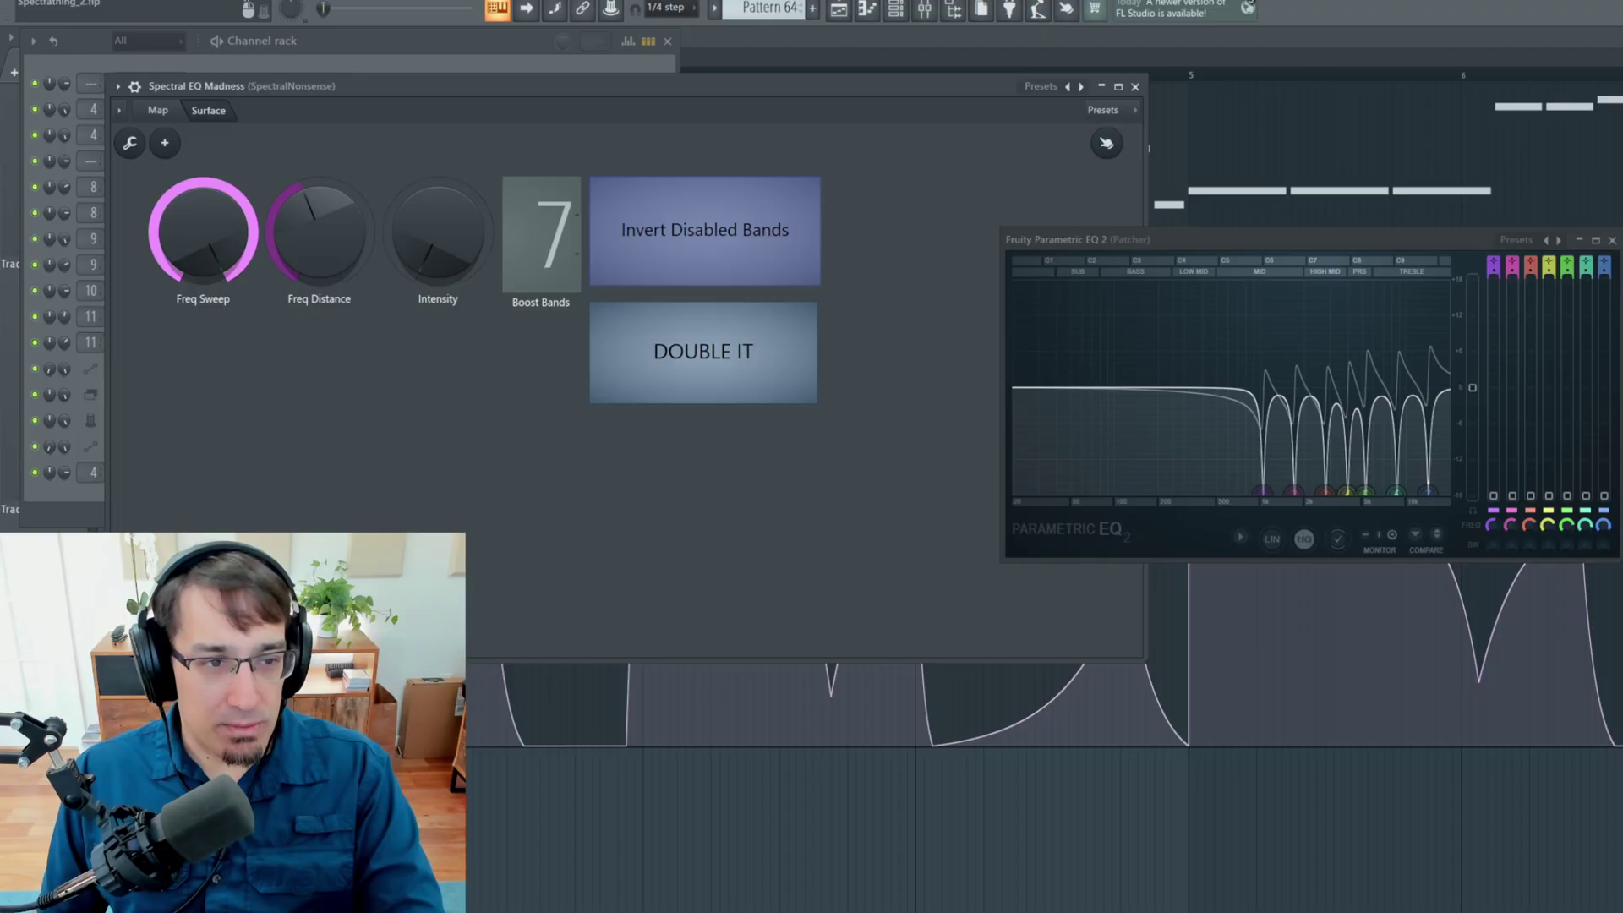
{"action": "mouse_move", "coordinate": [222, 212]}
{"action": "left_mouse_down"}
{"action": "mouse_move", "coordinate": [215, 276]}
{"action": "mouse_move", "coordinate": [215, 204]}
{"action": "left_mouse_up"}
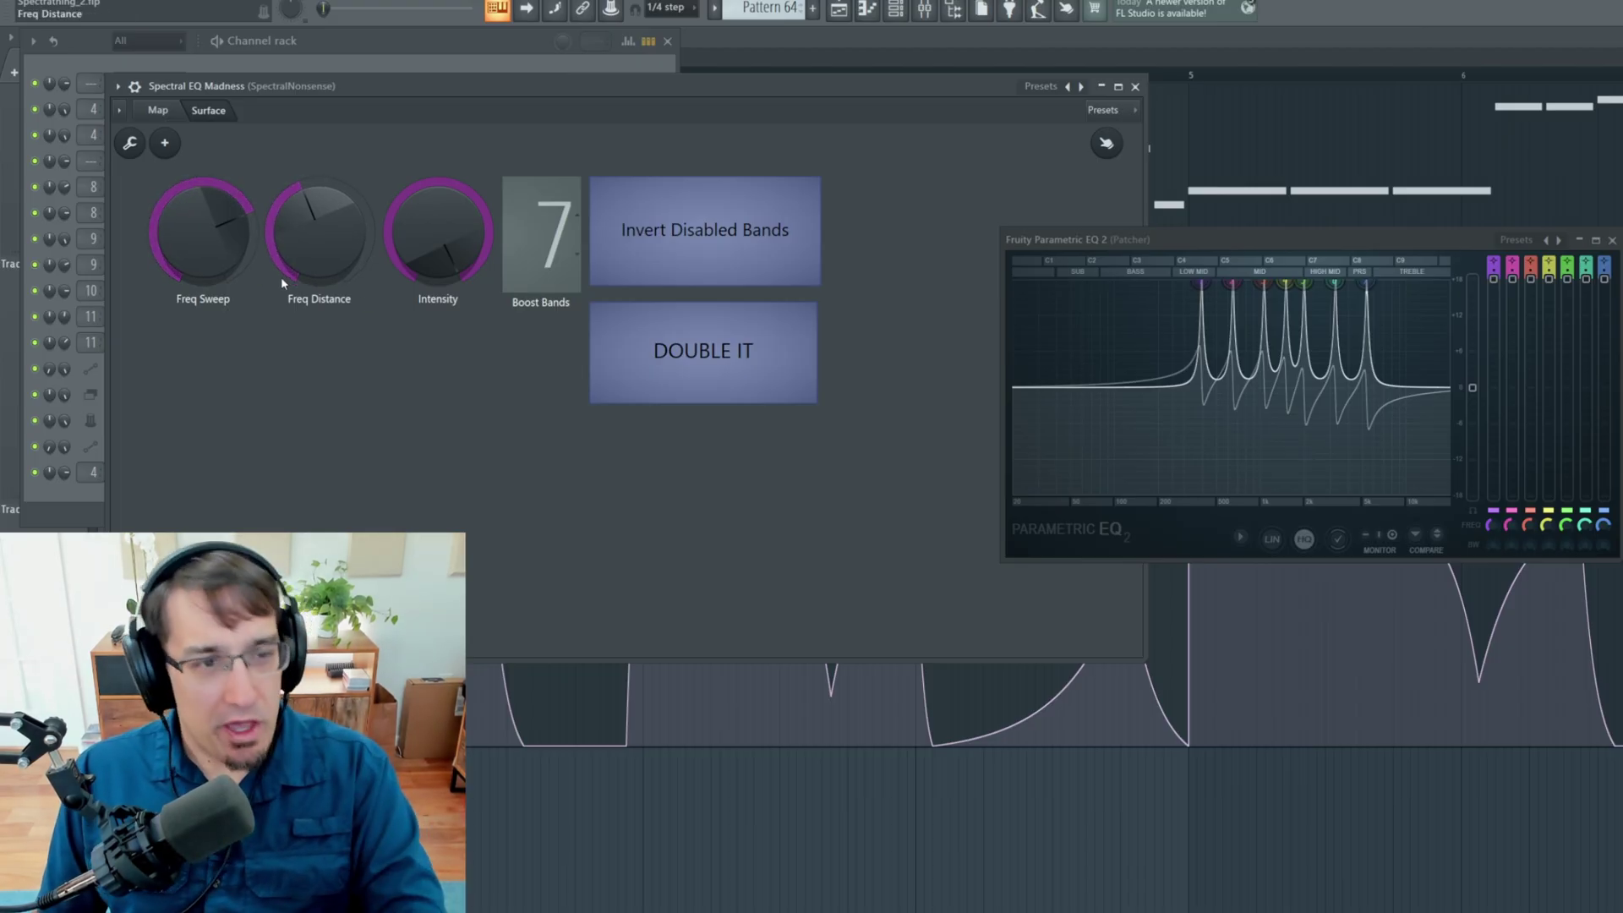
{"action": "left_click_drag", "start_coordinate": [318, 244], "coordinate": [319, 296]}
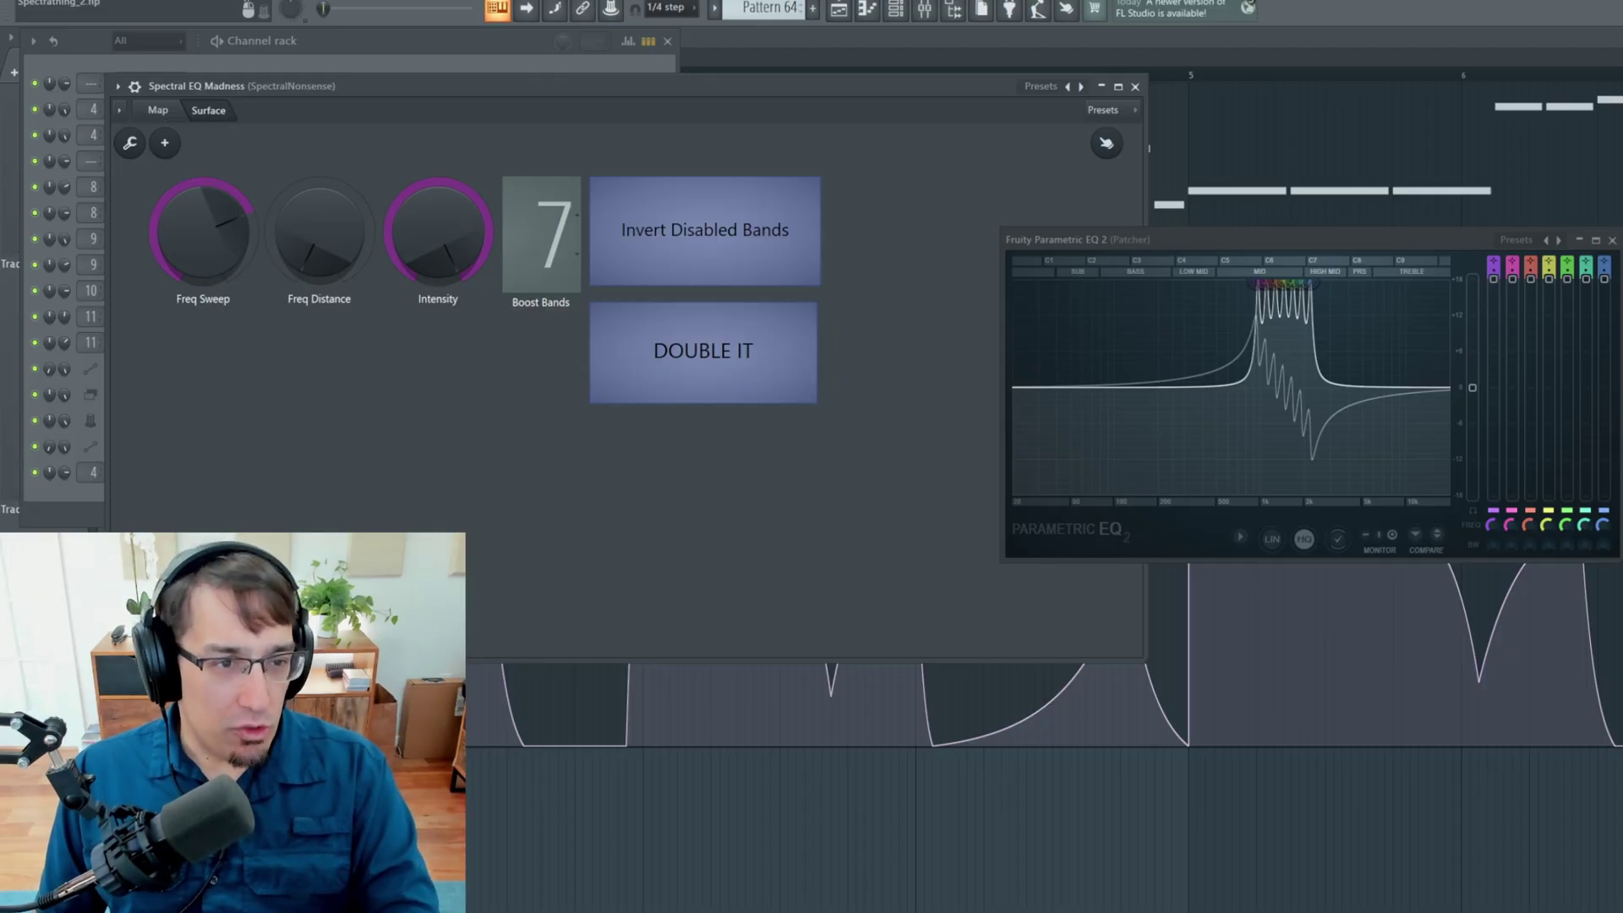
{"action": "left_click_drag", "start_coordinate": [318, 247], "coordinate": [318, 198]}
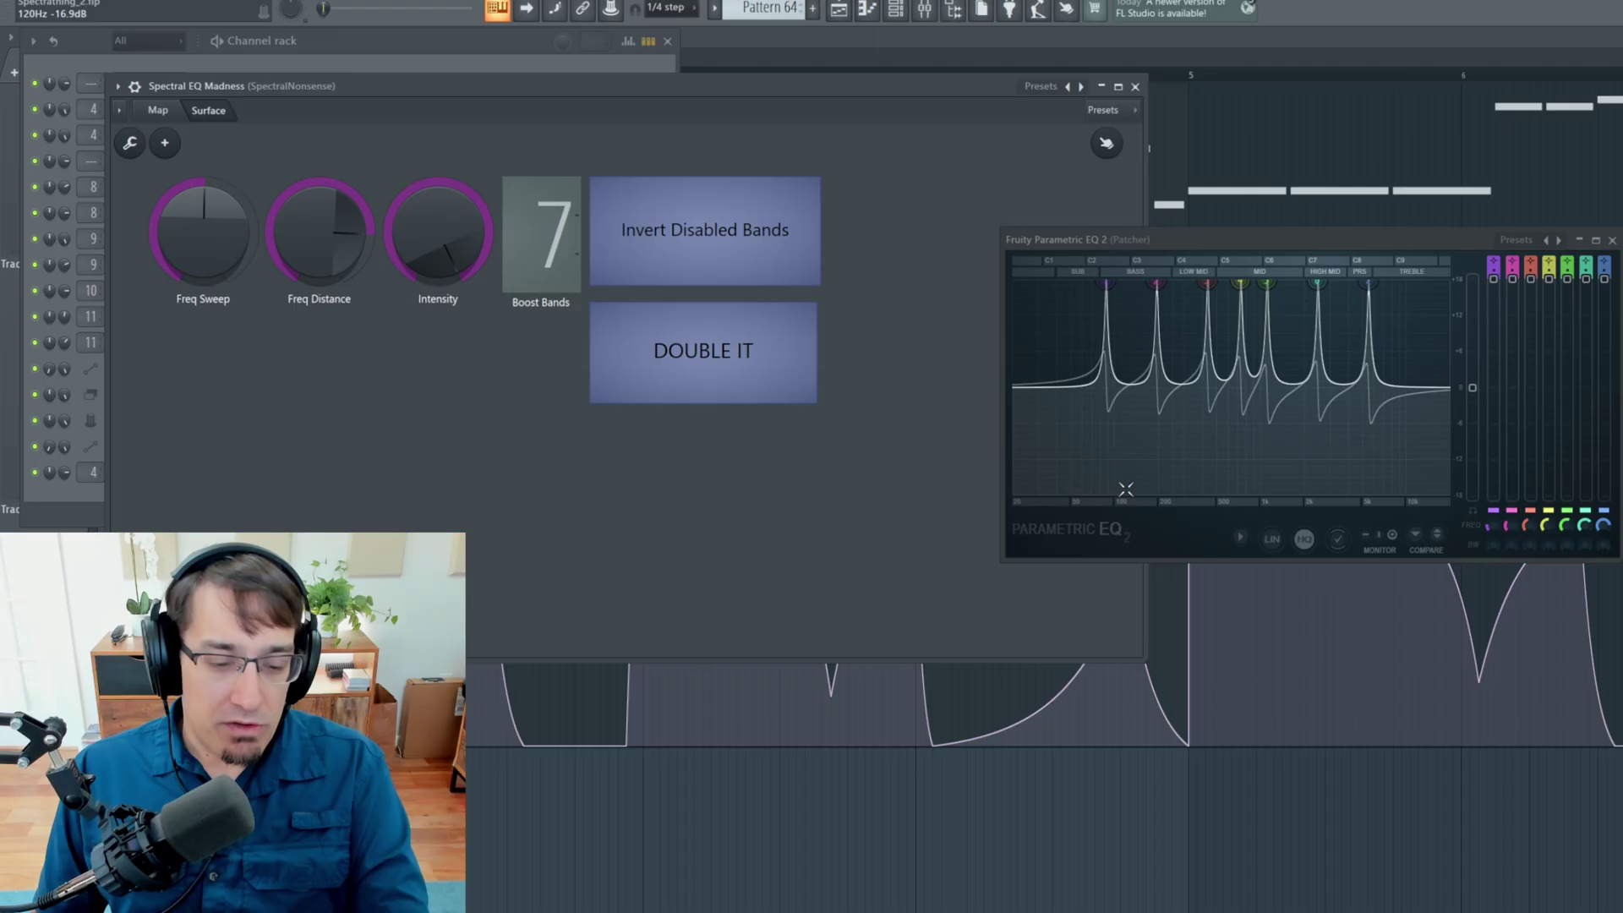
- Enable linear phase in Fruity Parametric EQ 2, then vary Freq Distance and raise Freq Sweep to maximum
{"action": "left_click", "coordinate": [1272, 540]}
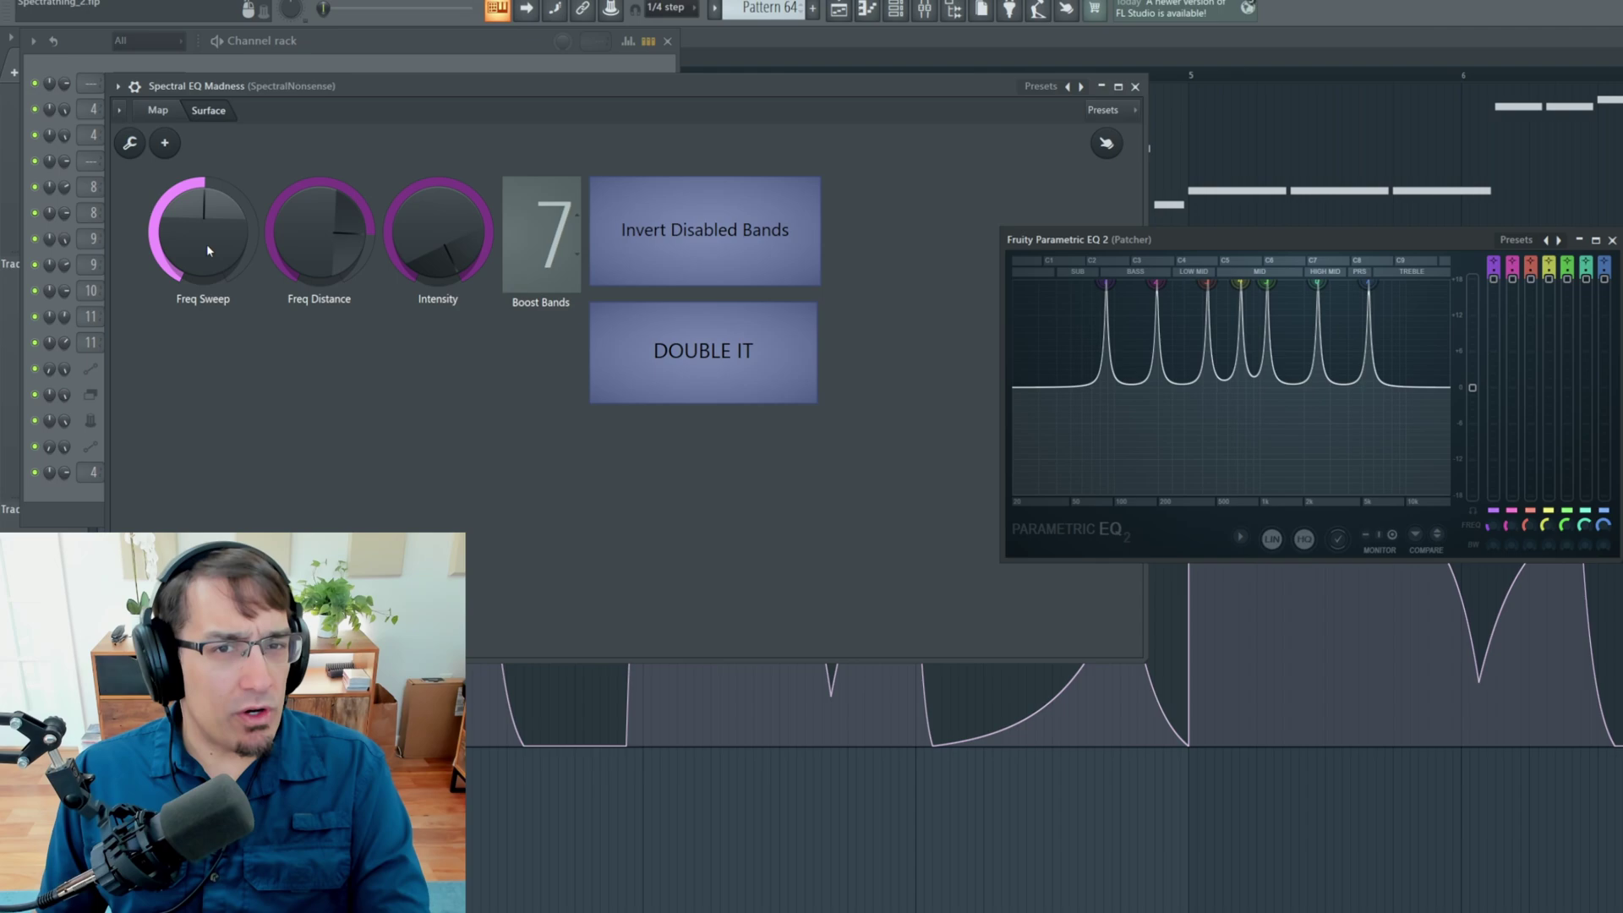
{"action": "left_click_drag", "start_coordinate": [206, 243], "coordinate": [207, 231]}
{"action": "left_click_drag", "start_coordinate": [318, 233], "coordinate": [319, 257]}
{"action": "left_click_drag", "start_coordinate": [203, 232], "coordinate": [203, 202]}
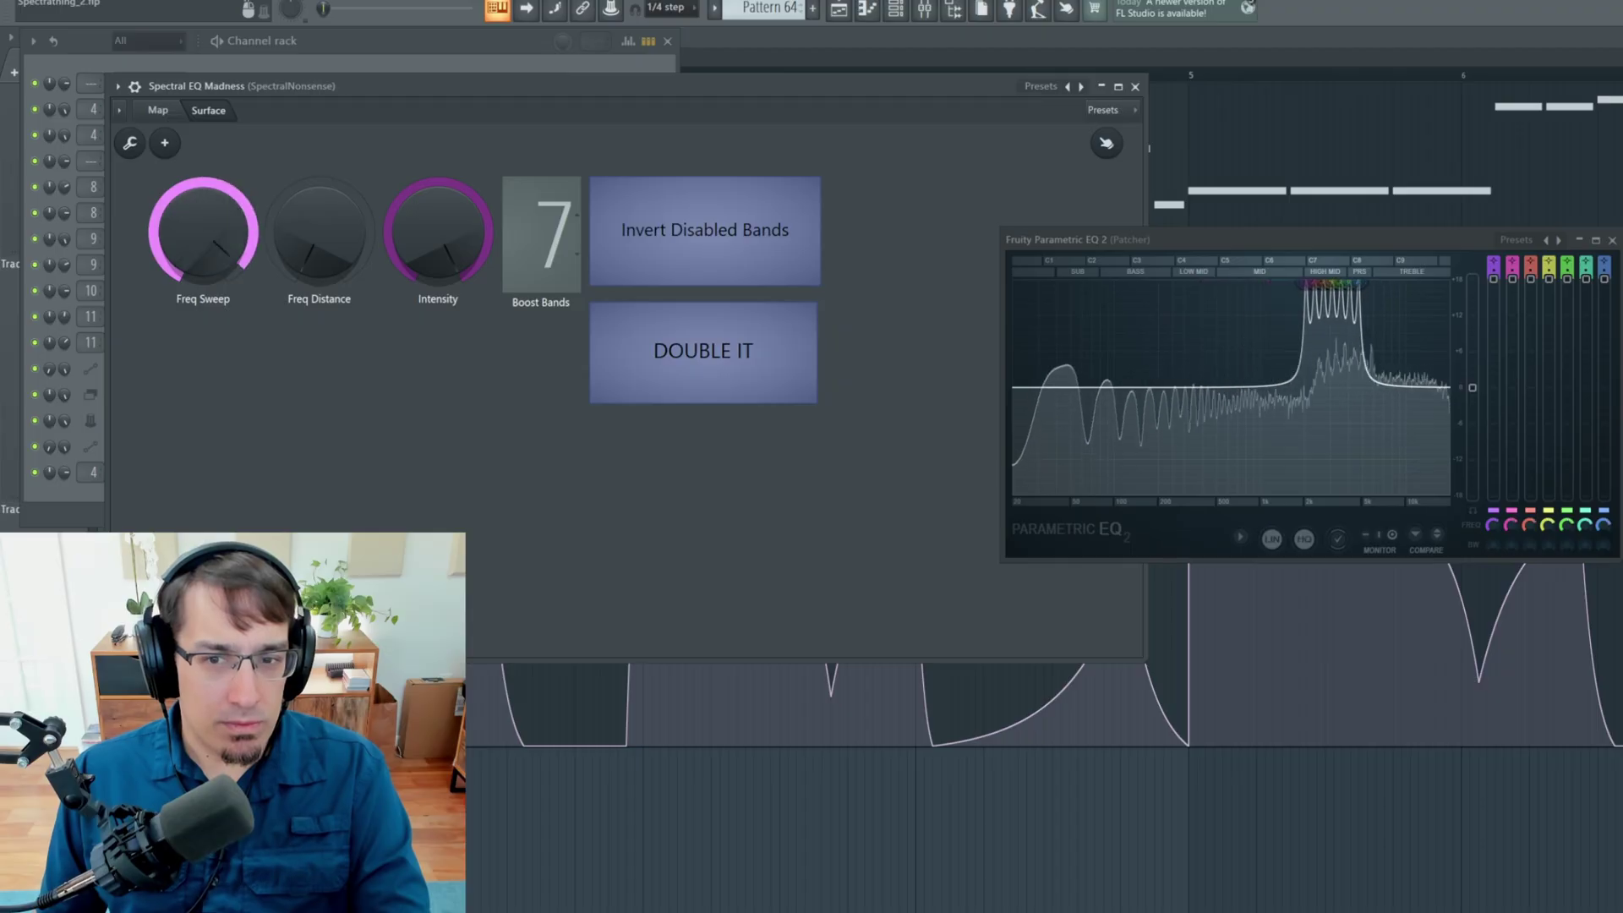
{"action": "left_click_drag", "start_coordinate": [319, 232], "coordinate": [319, 203]}
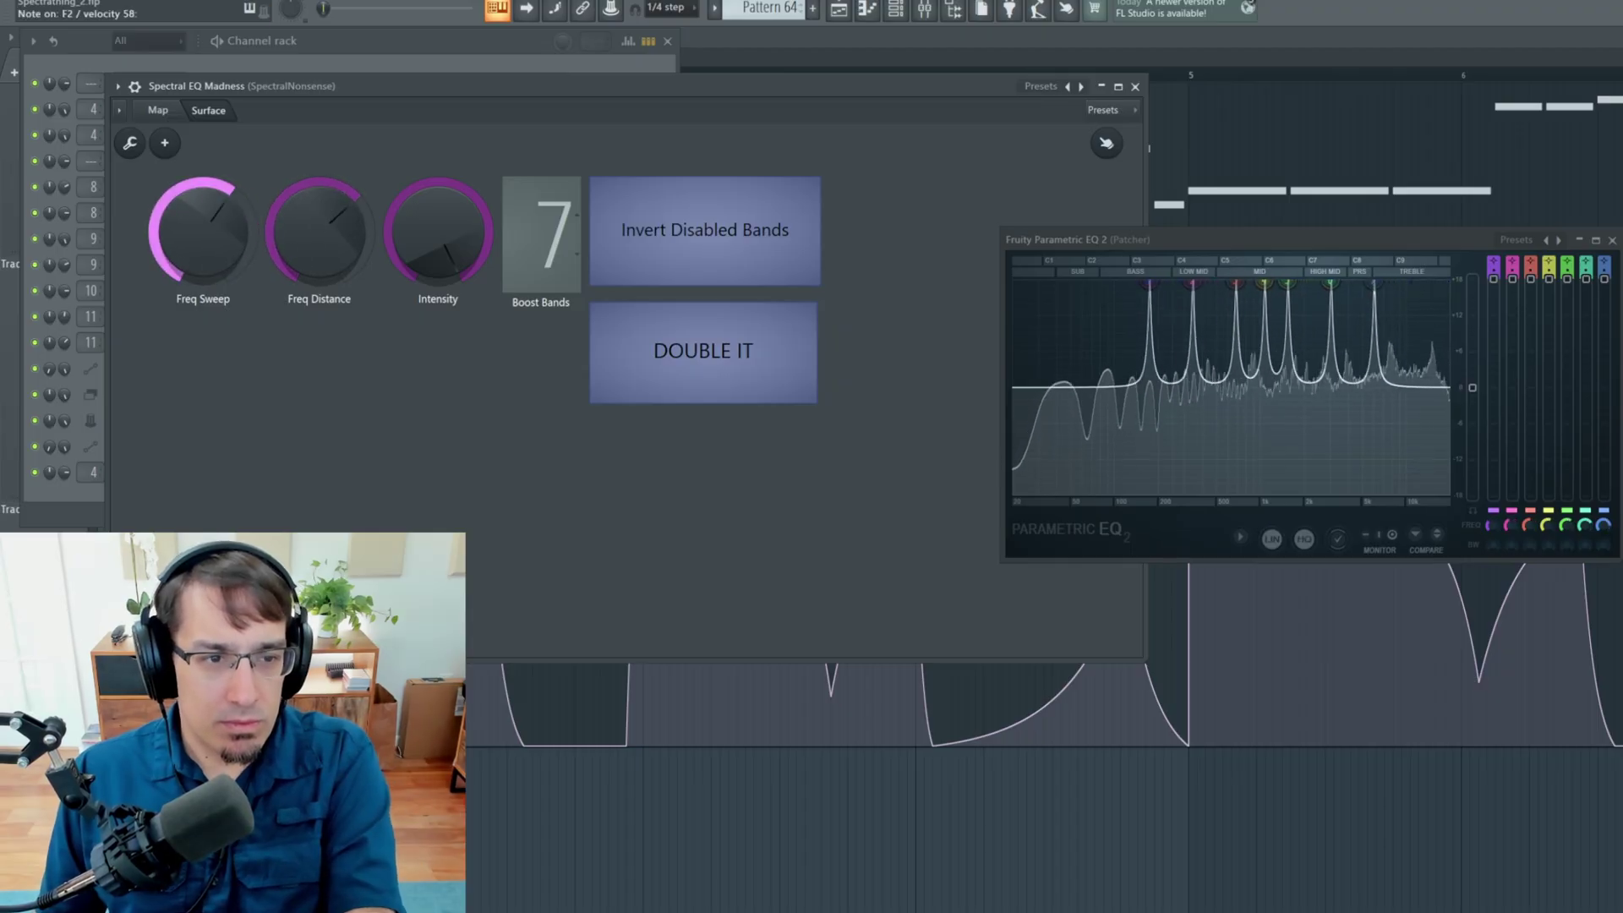
{"action": "mouse_move", "coordinate": [202, 233]}
{"action": "left_mouse_down"}
{"action": "mouse_move", "coordinate": [203, 273]}
{"action": "mouse_move", "coordinate": [203, 233]}
{"action": "left_mouse_up"}
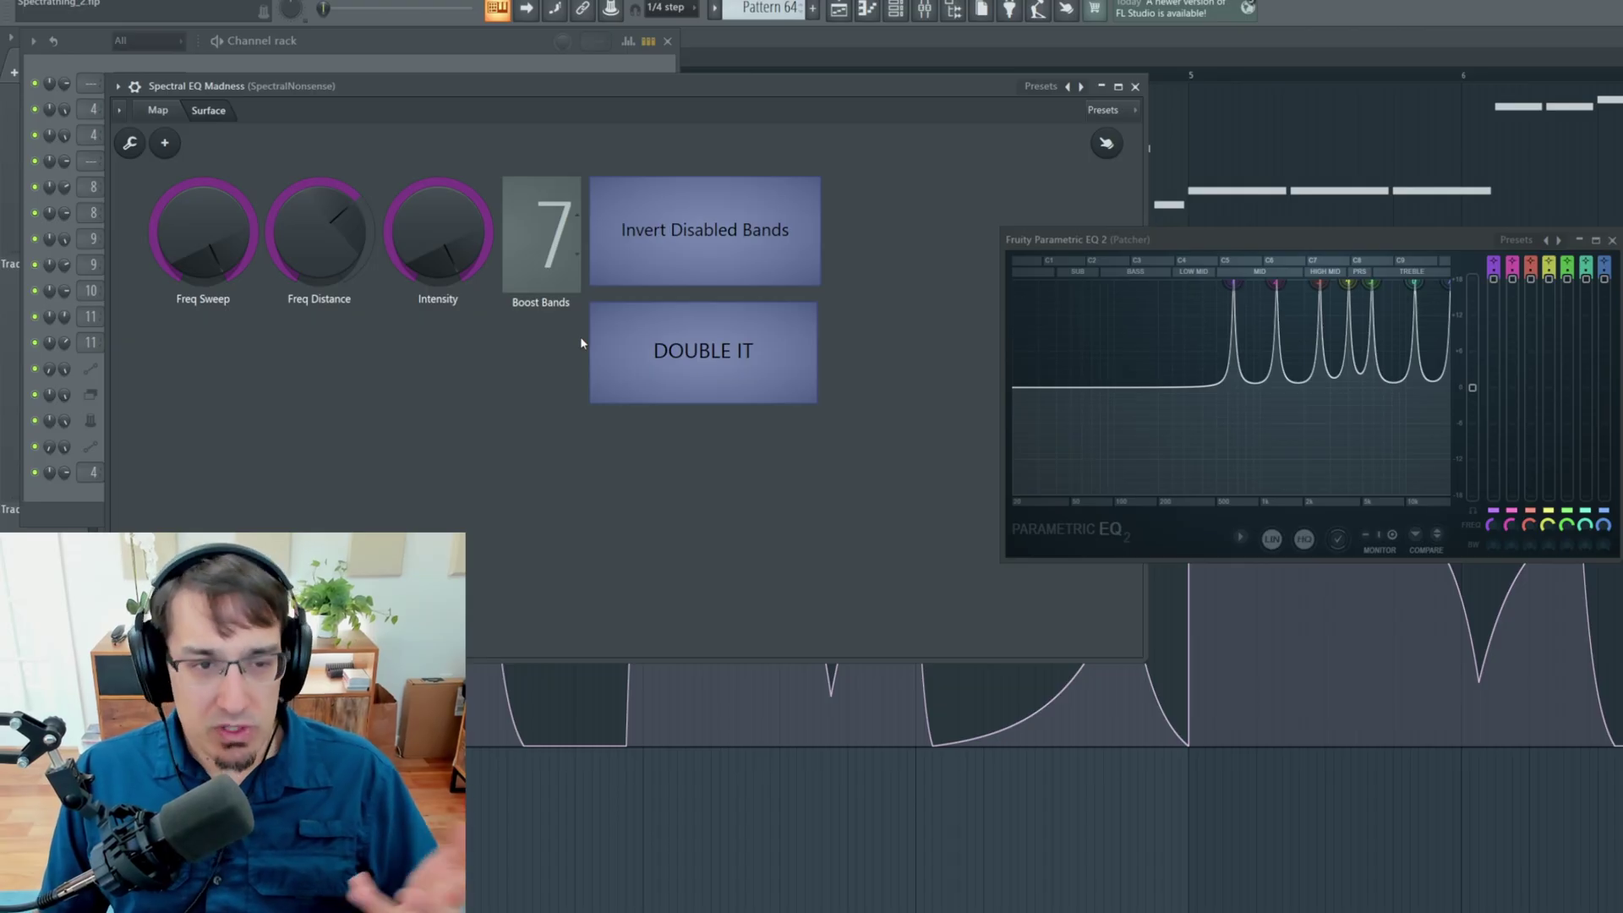
- Inspect the soothe2 plugin on the SpectralNonsense mixer track, close it and open kHs Limiter
{"action": "key", "text": "F9"}
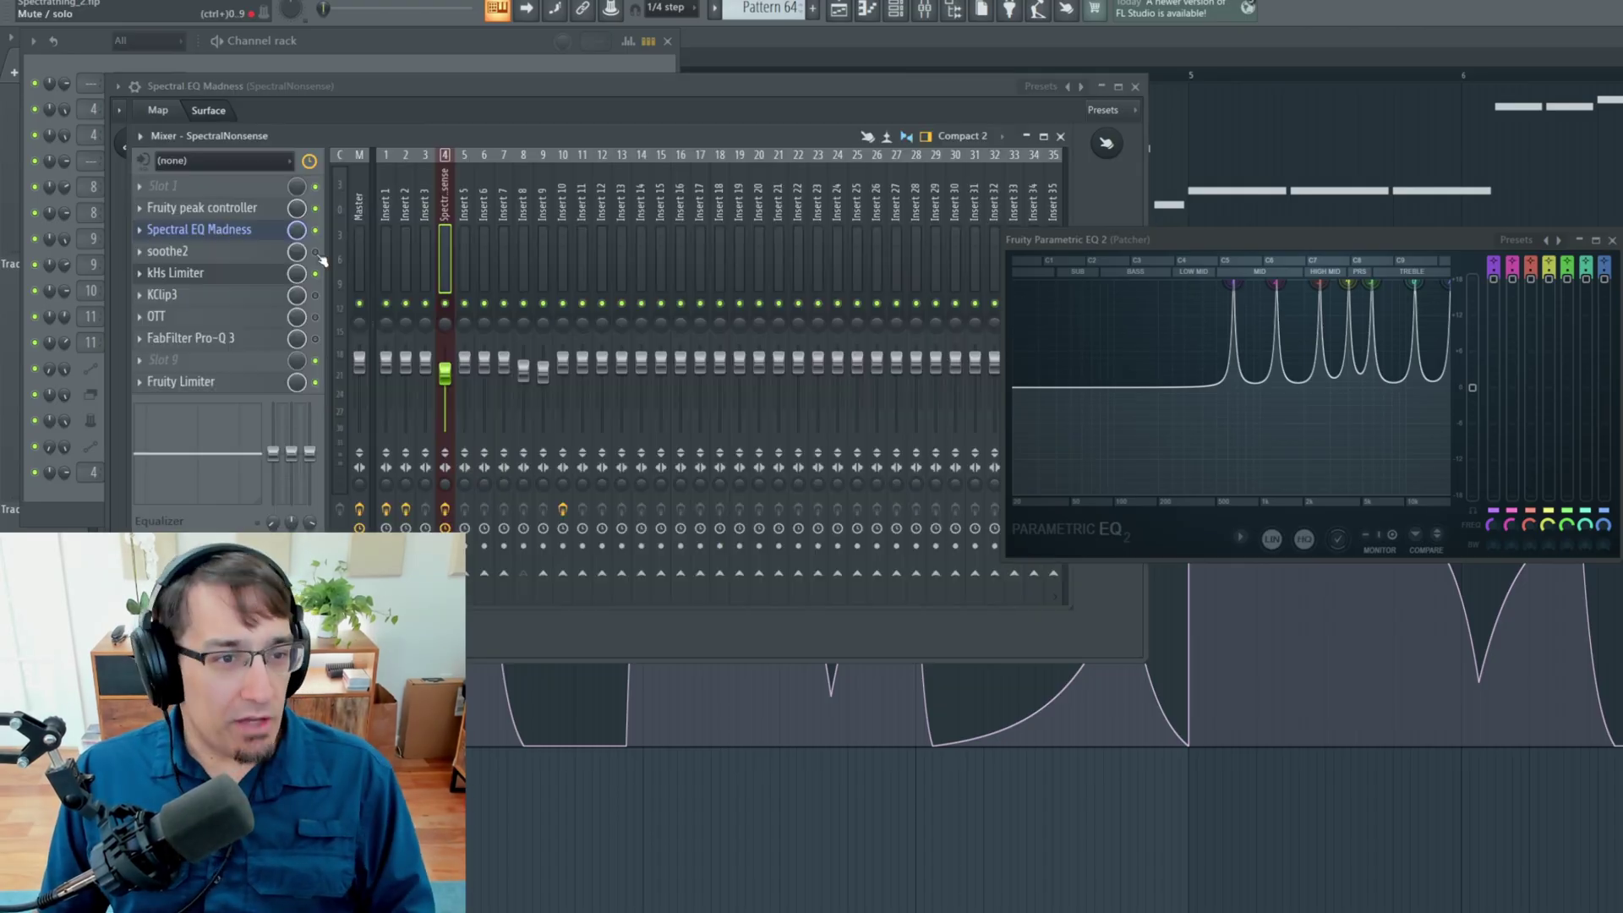
{"action": "left_click", "coordinate": [168, 251]}
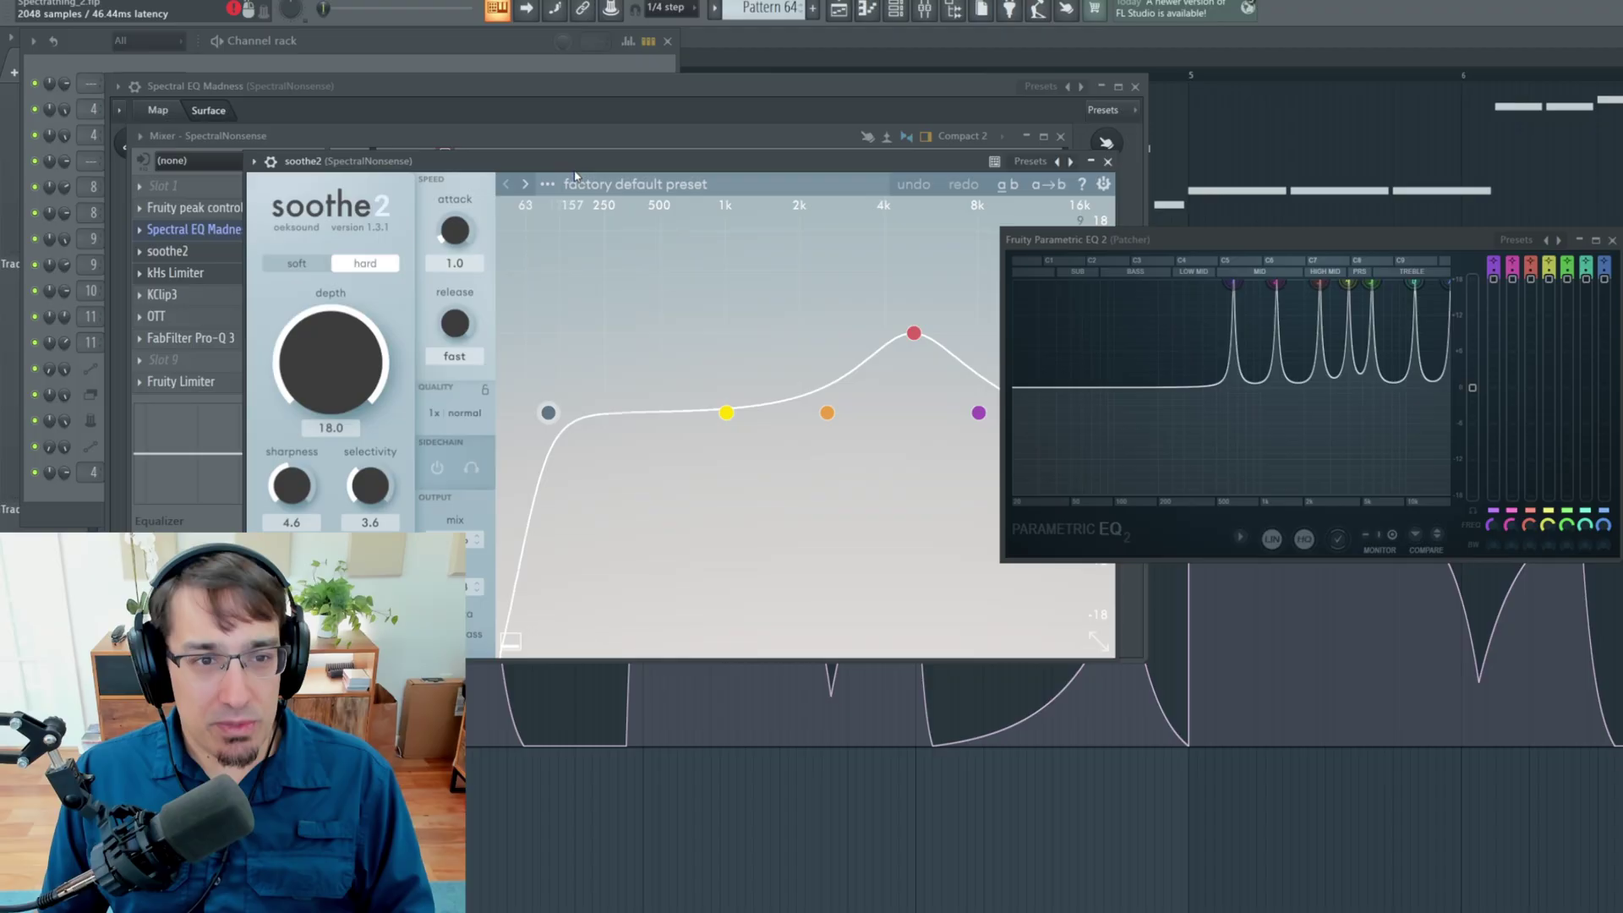
{"action": "left_click_drag", "start_coordinate": [574, 173], "coordinate": [485, 98]}
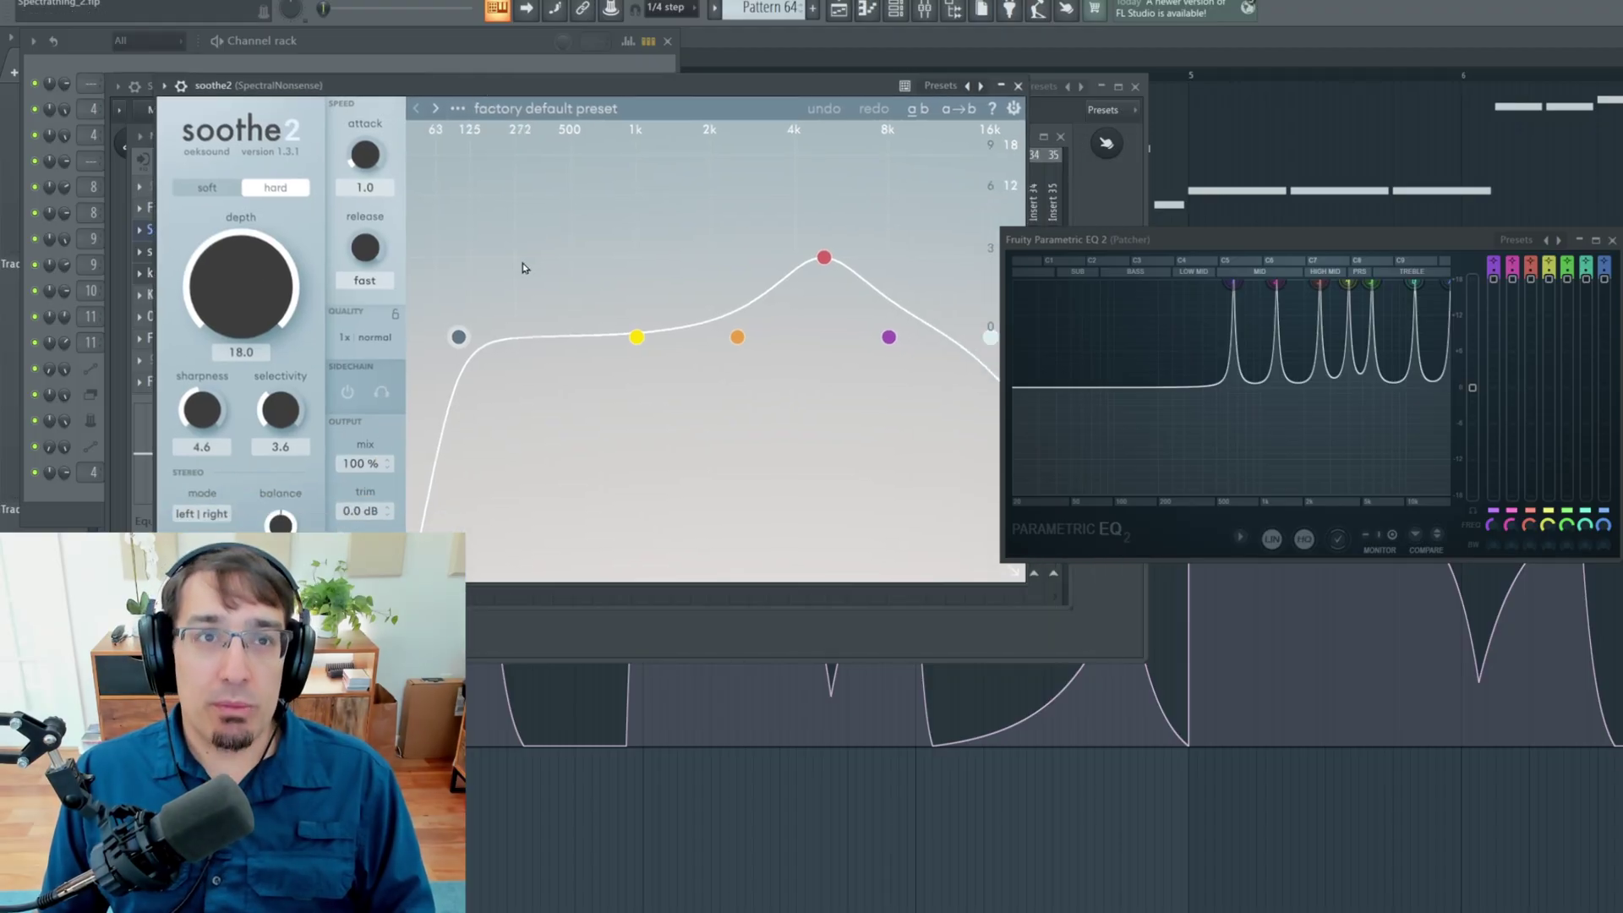
{"action": "left_click", "coordinate": [1019, 88]}
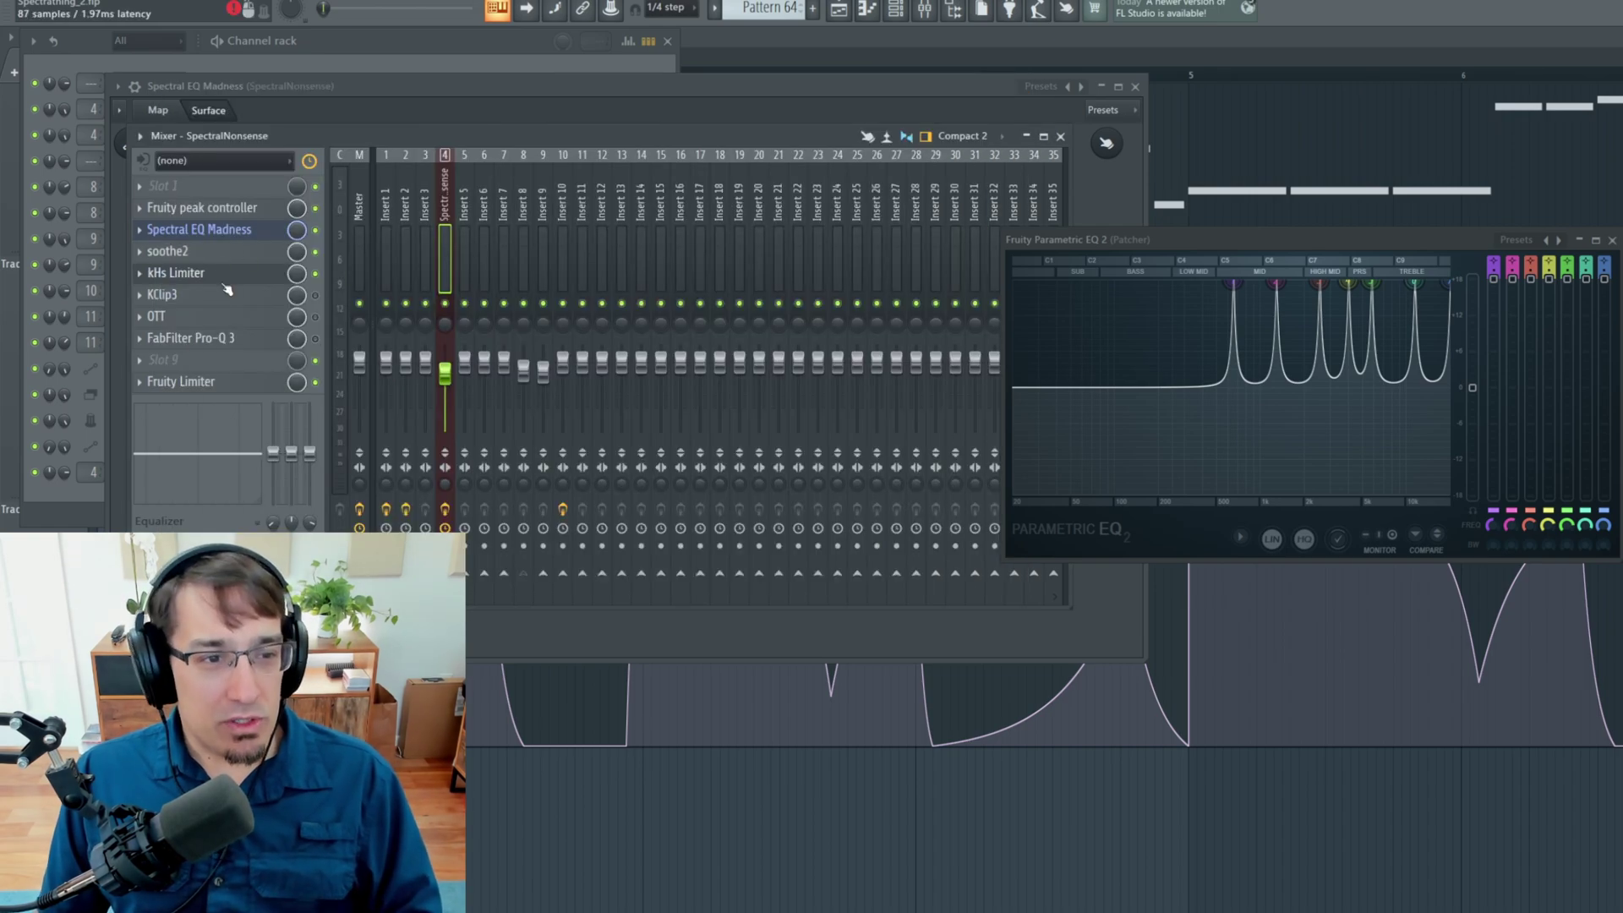
{"action": "left_click", "coordinate": [220, 279]}
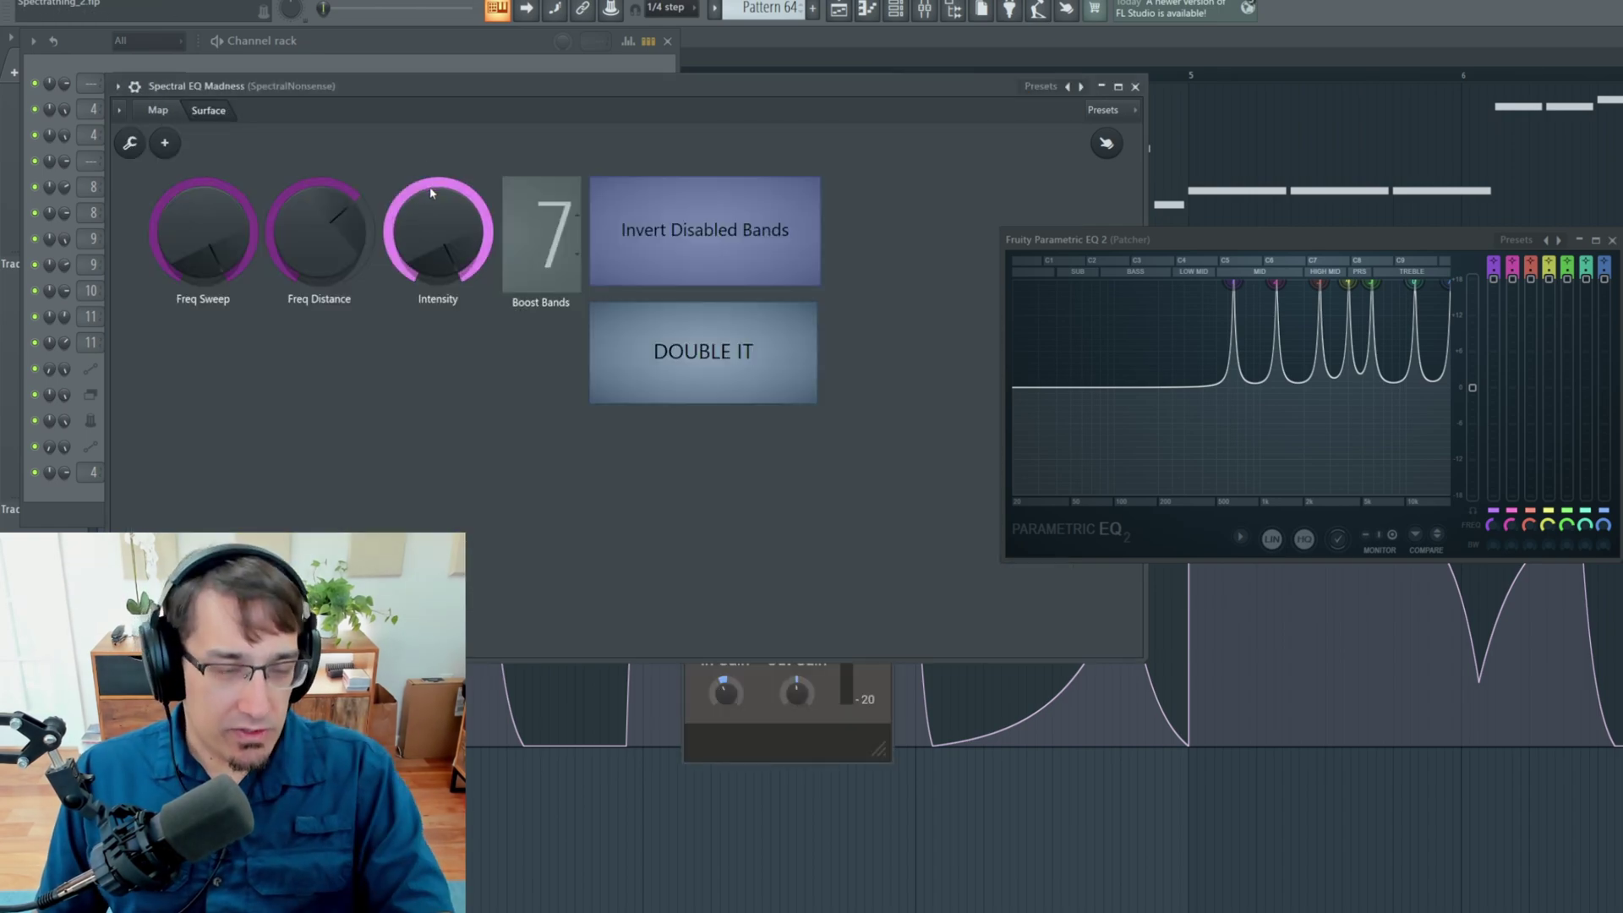
- Vary Freq Sweep with DOUBLE IT enabled, and raise Freq Distance to its maximum
{"action": "left_click_drag", "start_coordinate": [214, 254], "coordinate": [215, 182]}
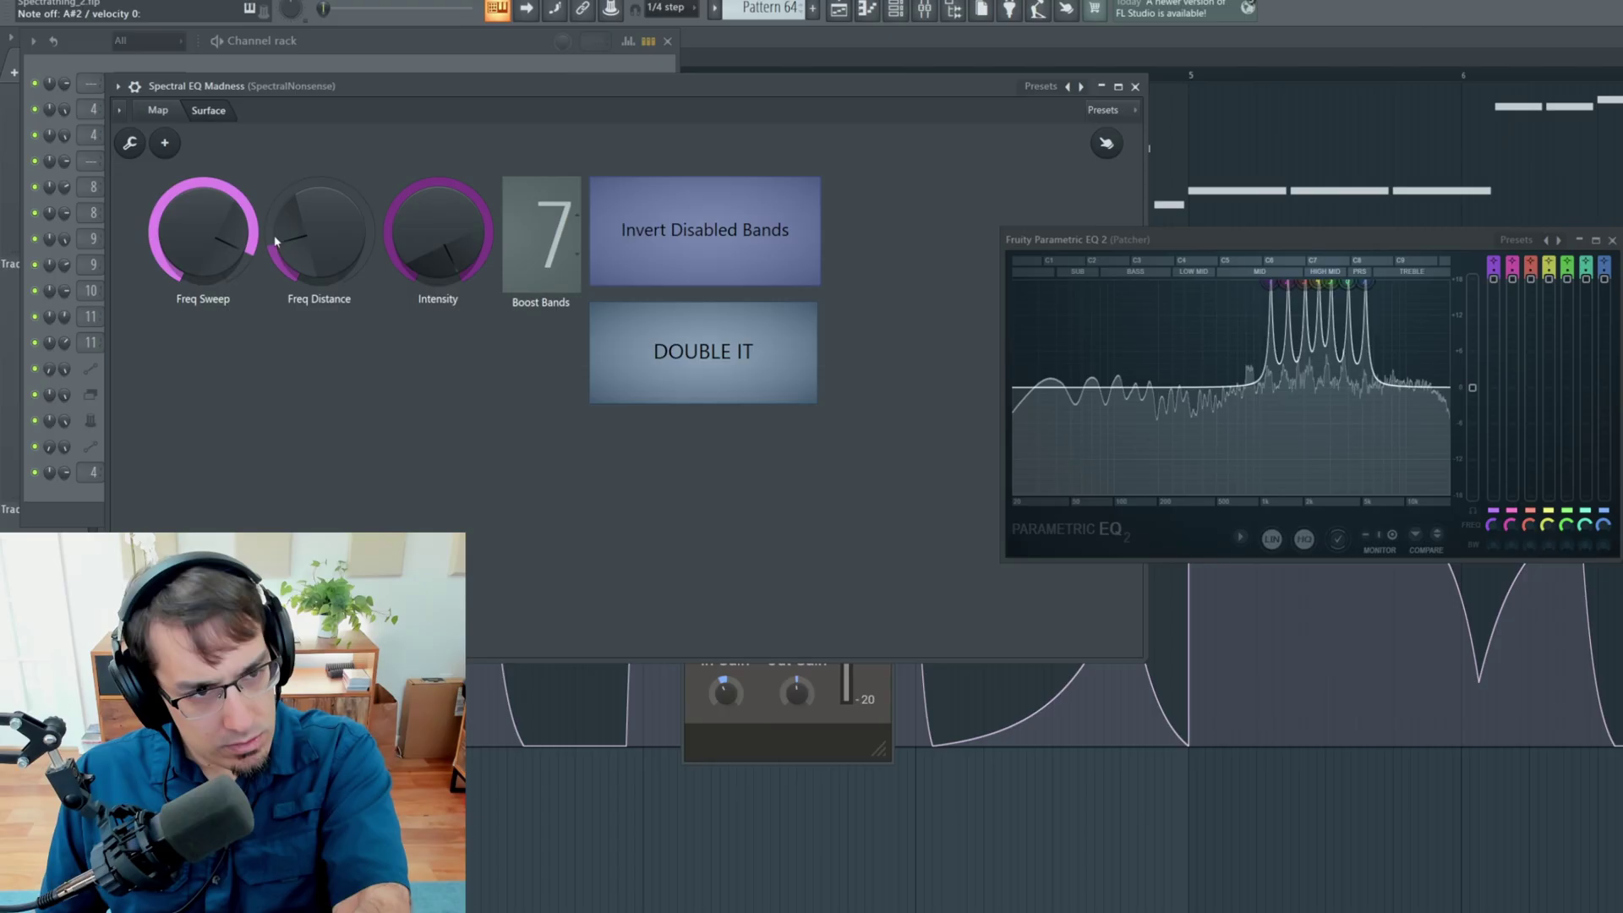
{"action": "left_click_drag", "start_coordinate": [278, 242], "coordinate": [277, 115]}
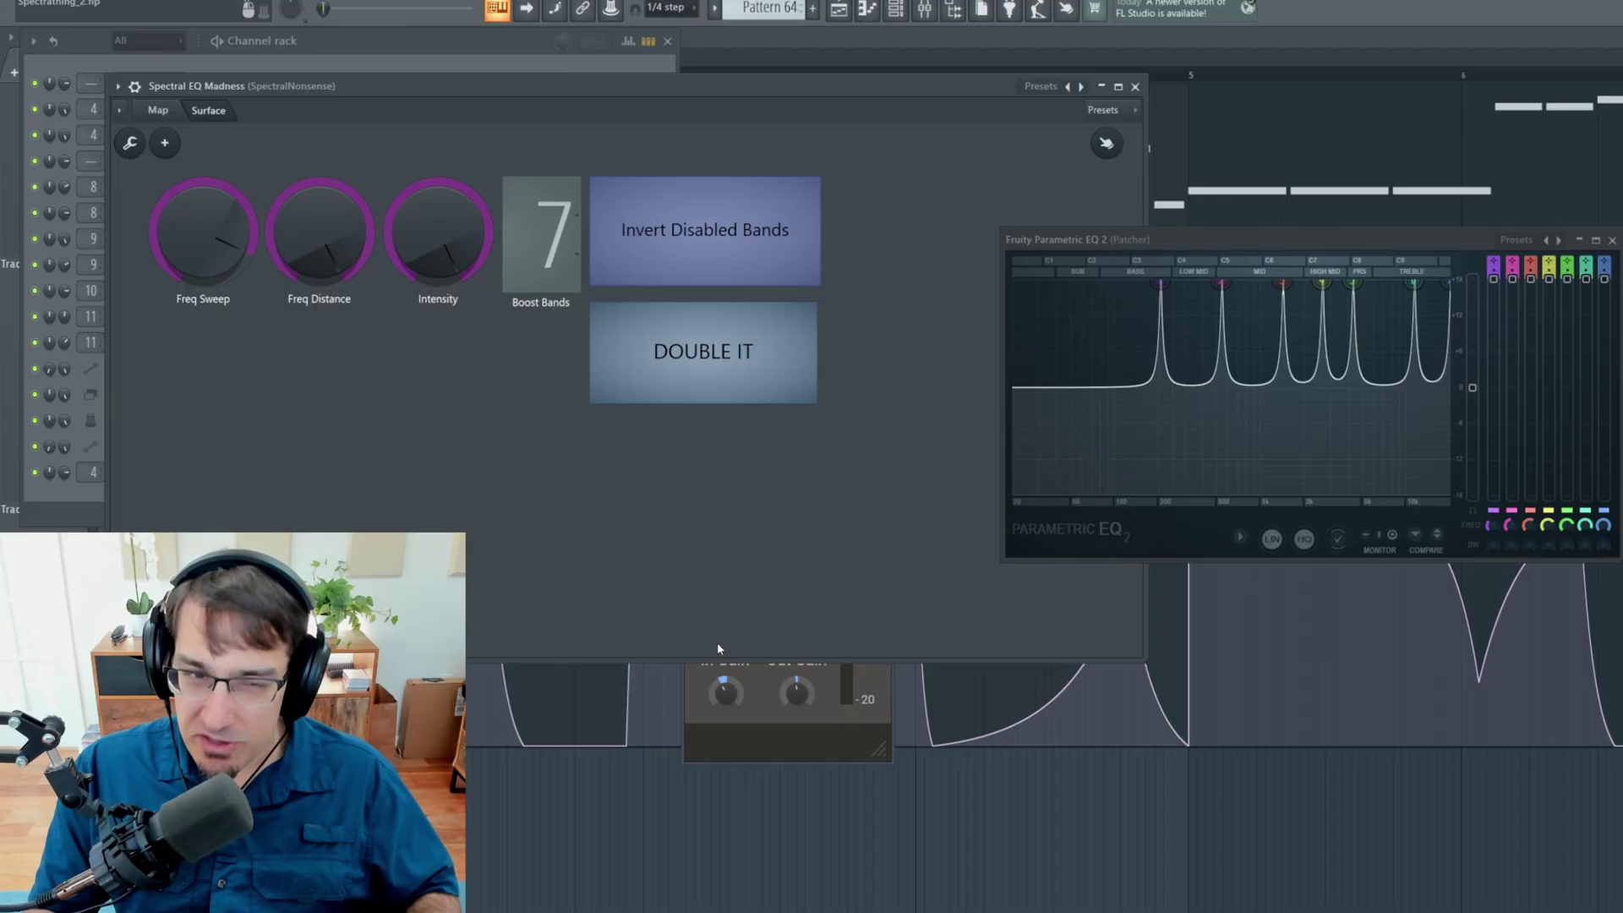
{"action": "key", "text": "F9"}
{"action": "left_click", "coordinate": [369, 101]}
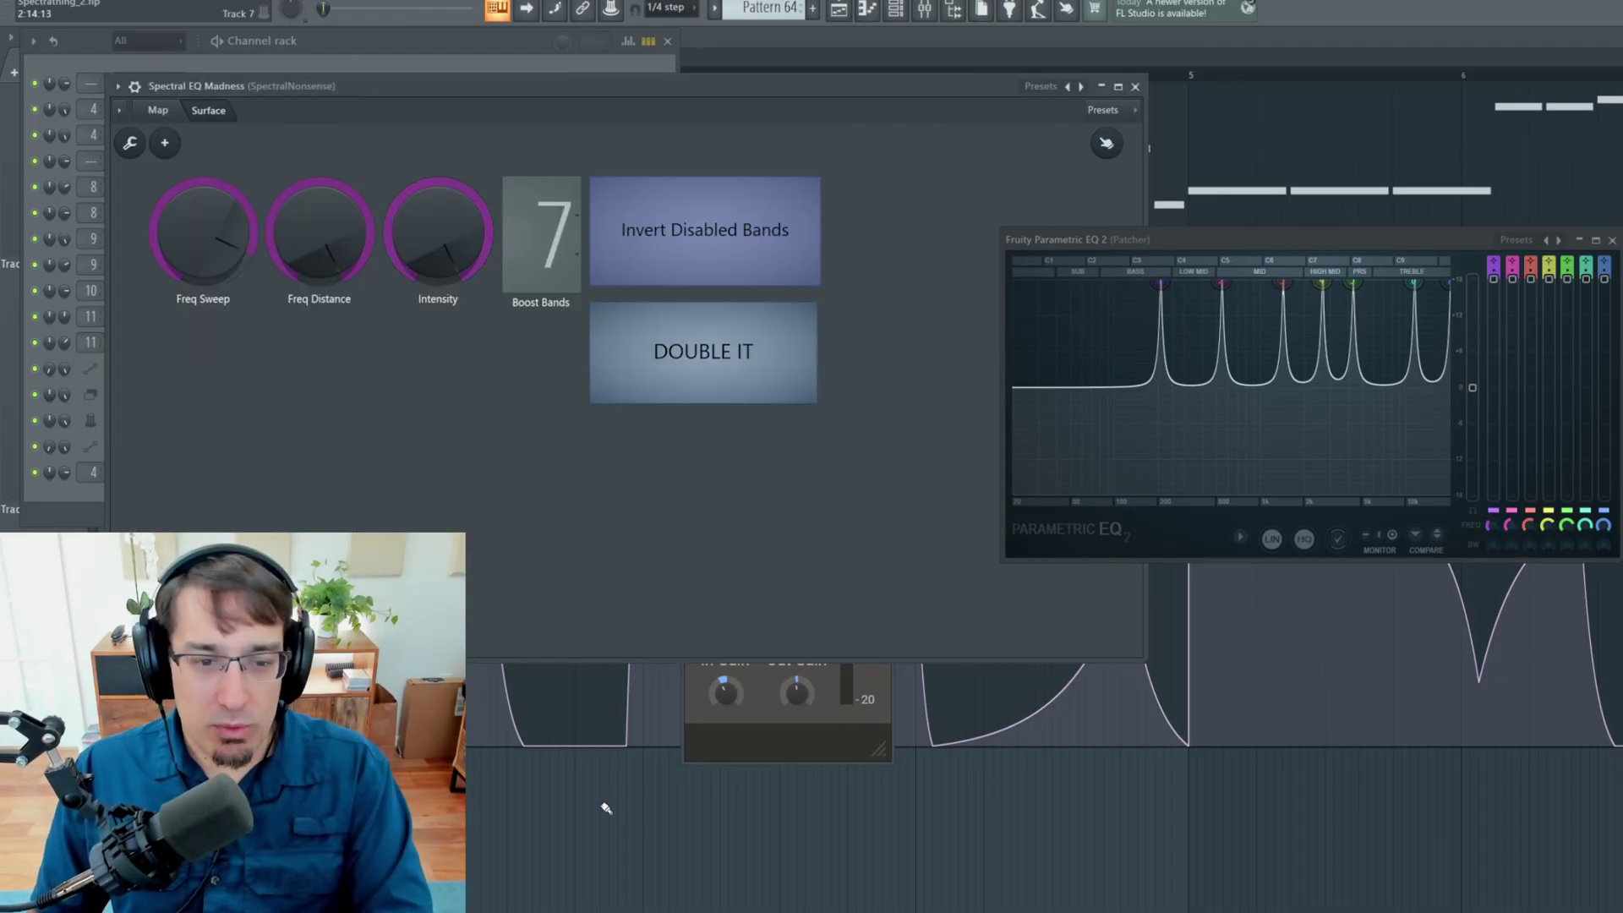
- During playback, lower Freq Distance and Intensity to minimum and raise Freq Sweep to maximum
{"action": "key", "text": "space"}
{"action": "left_click_drag", "start_coordinate": [220, 271], "coordinate": [220, 355]}
{"action": "left_click_drag", "start_coordinate": [319, 253], "coordinate": [319, 355]}
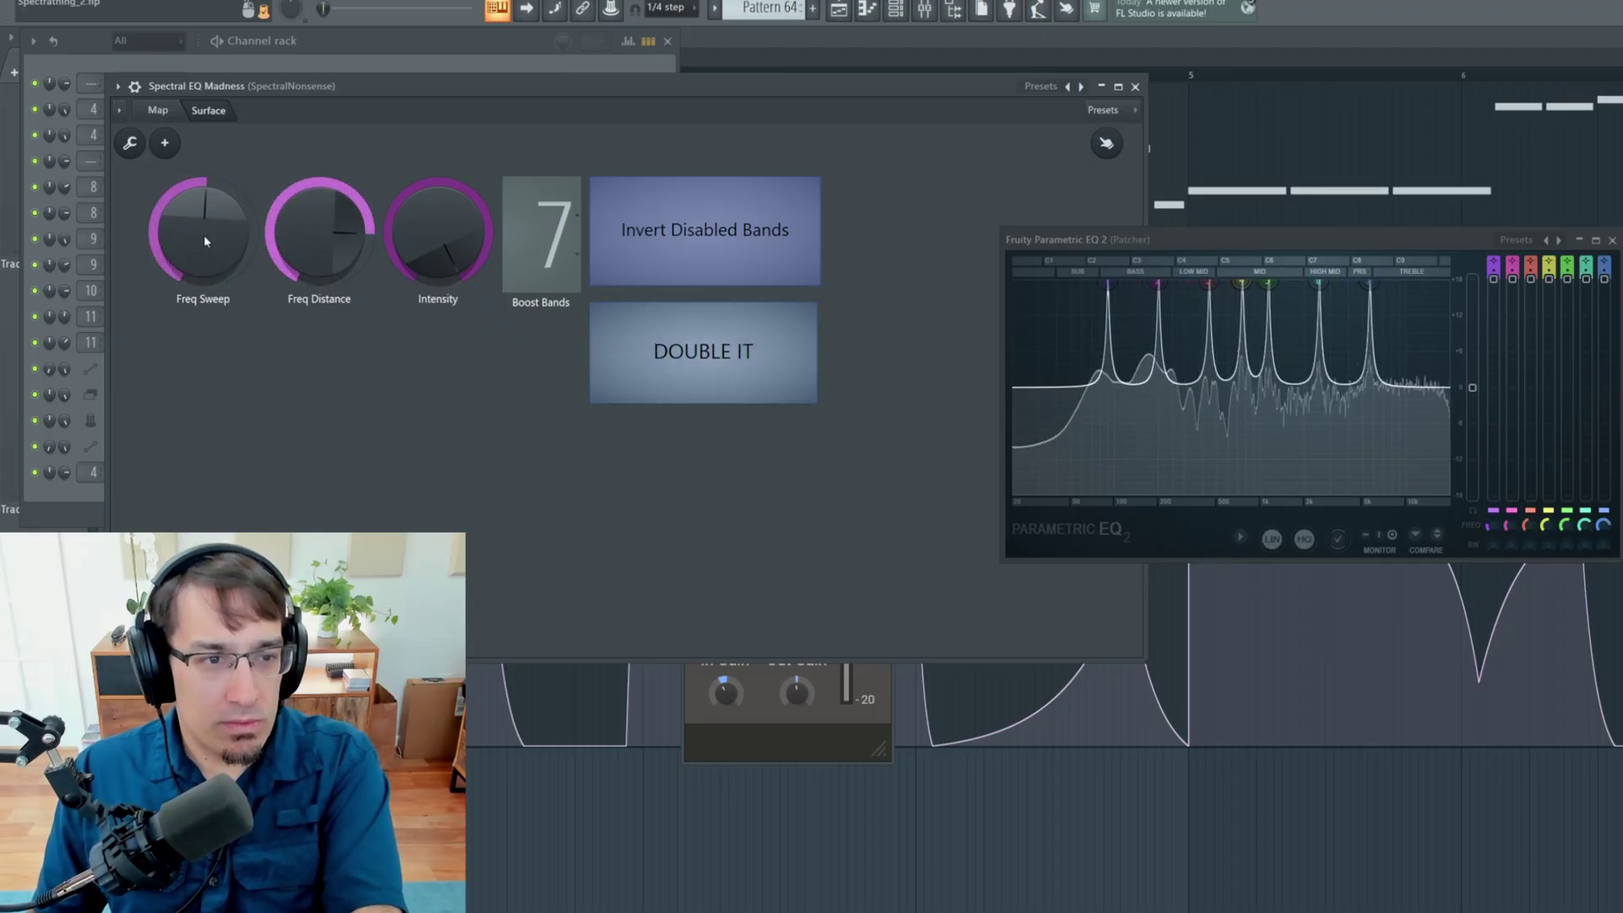
{"action": "mouse_move", "coordinate": [205, 237]}
{"action": "left_mouse_down"}
{"action": "mouse_move", "coordinate": [205, 304]}
{"action": "mouse_move", "coordinate": [205, 228]}
{"action": "left_mouse_up"}
{"action": "left_click_drag", "start_coordinate": [431, 245], "coordinate": [431, 355]}
{"action": "left_click_drag", "start_coordinate": [205, 241], "coordinate": [205, 178]}
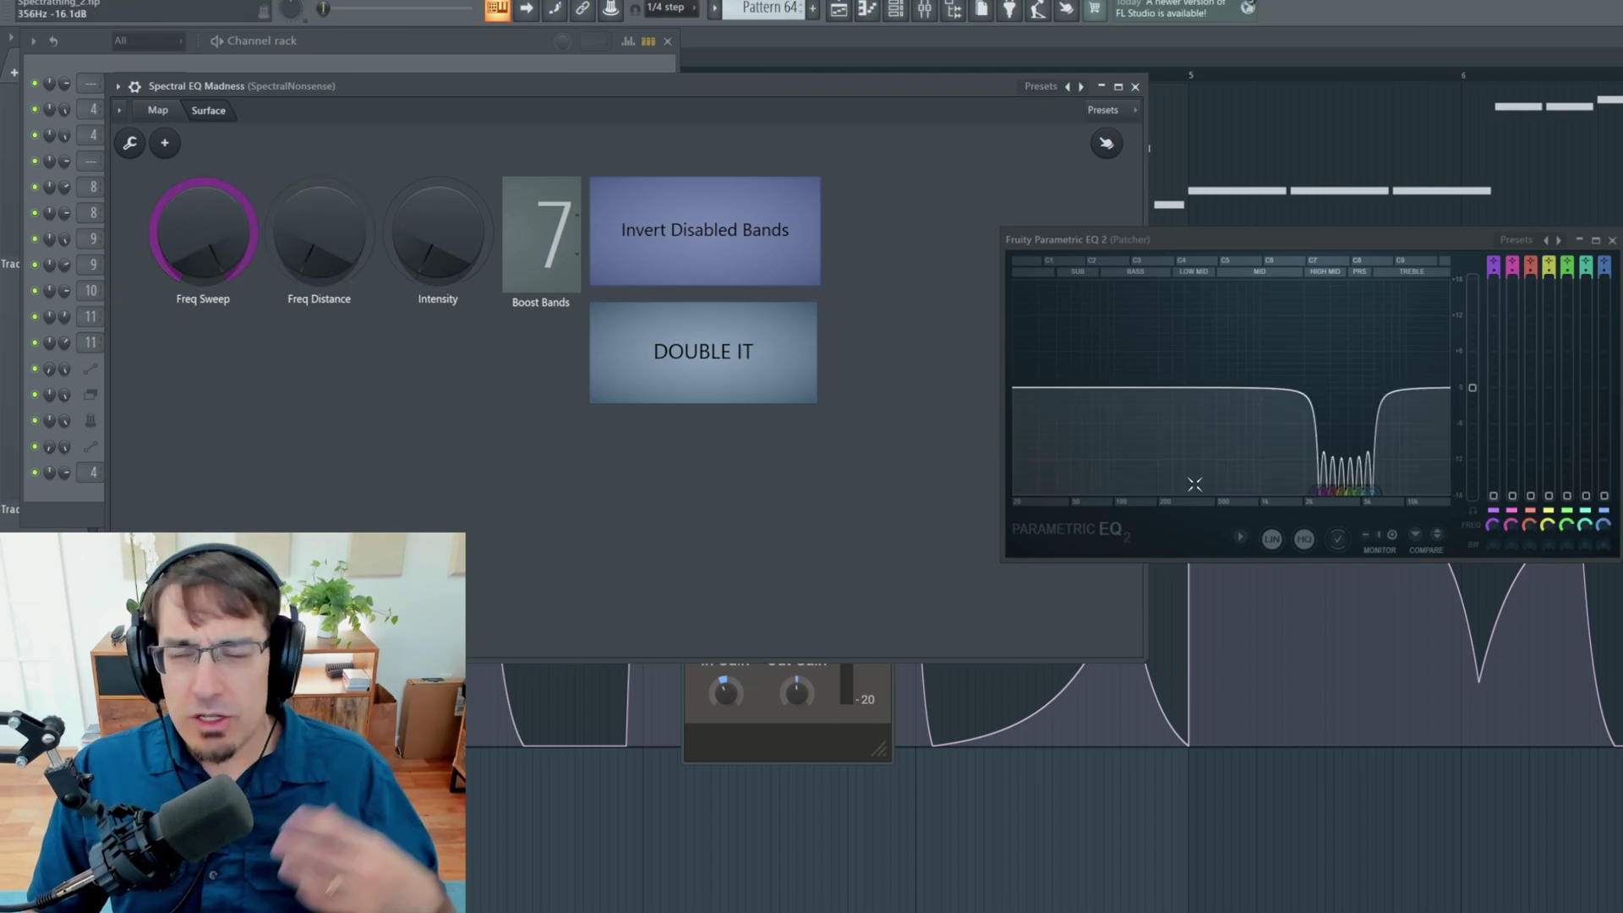
- Set Engine 1 of the Pigments channel to the Clownesque wavetable, then return to the patch surface
{"action": "left_click", "coordinate": [423, 70]}
{"action": "left_click", "coordinate": [149, 134]}
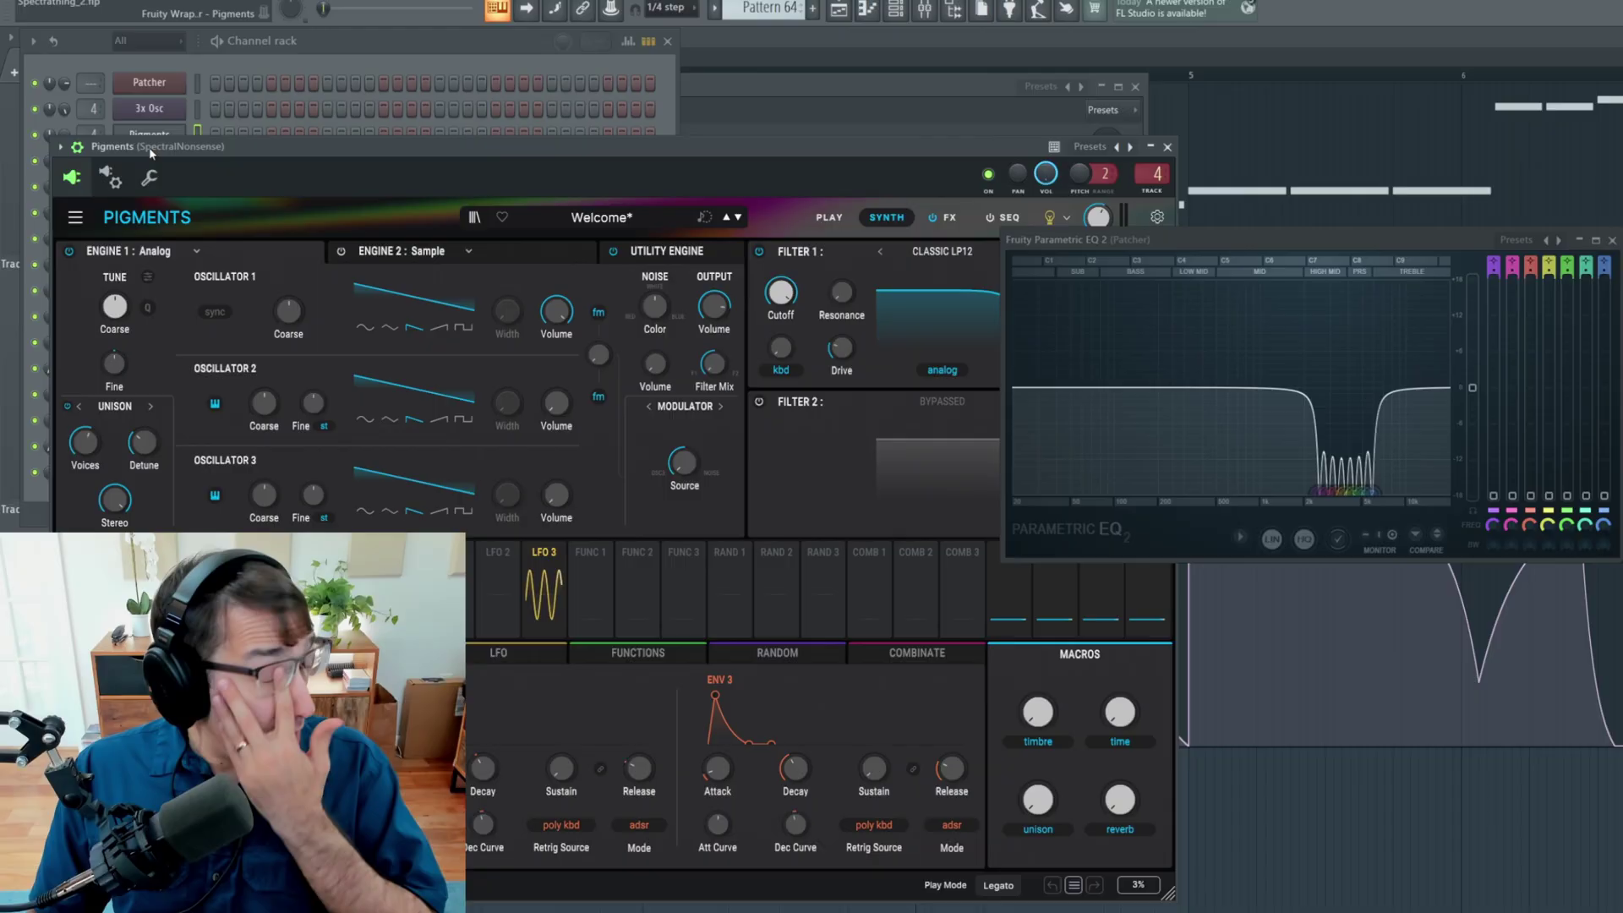
{"action": "left_click_drag", "start_coordinate": [359, 157], "coordinate": [357, 68]}
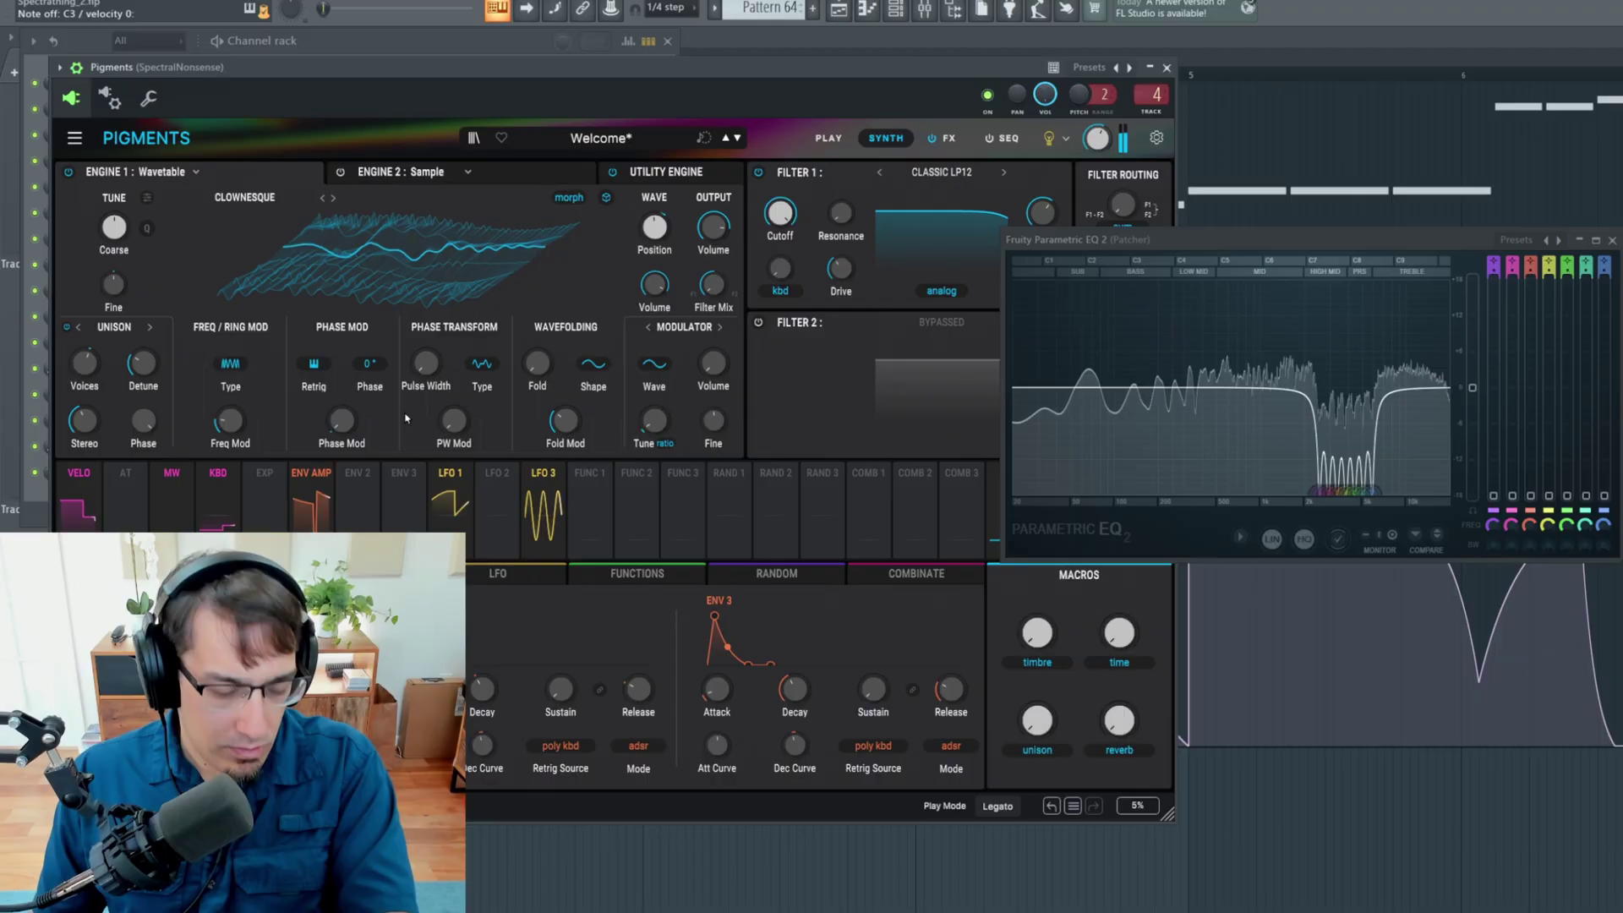
{"action": "left_click", "coordinate": [1167, 67]}
{"action": "left_click", "coordinate": [770, 278]}
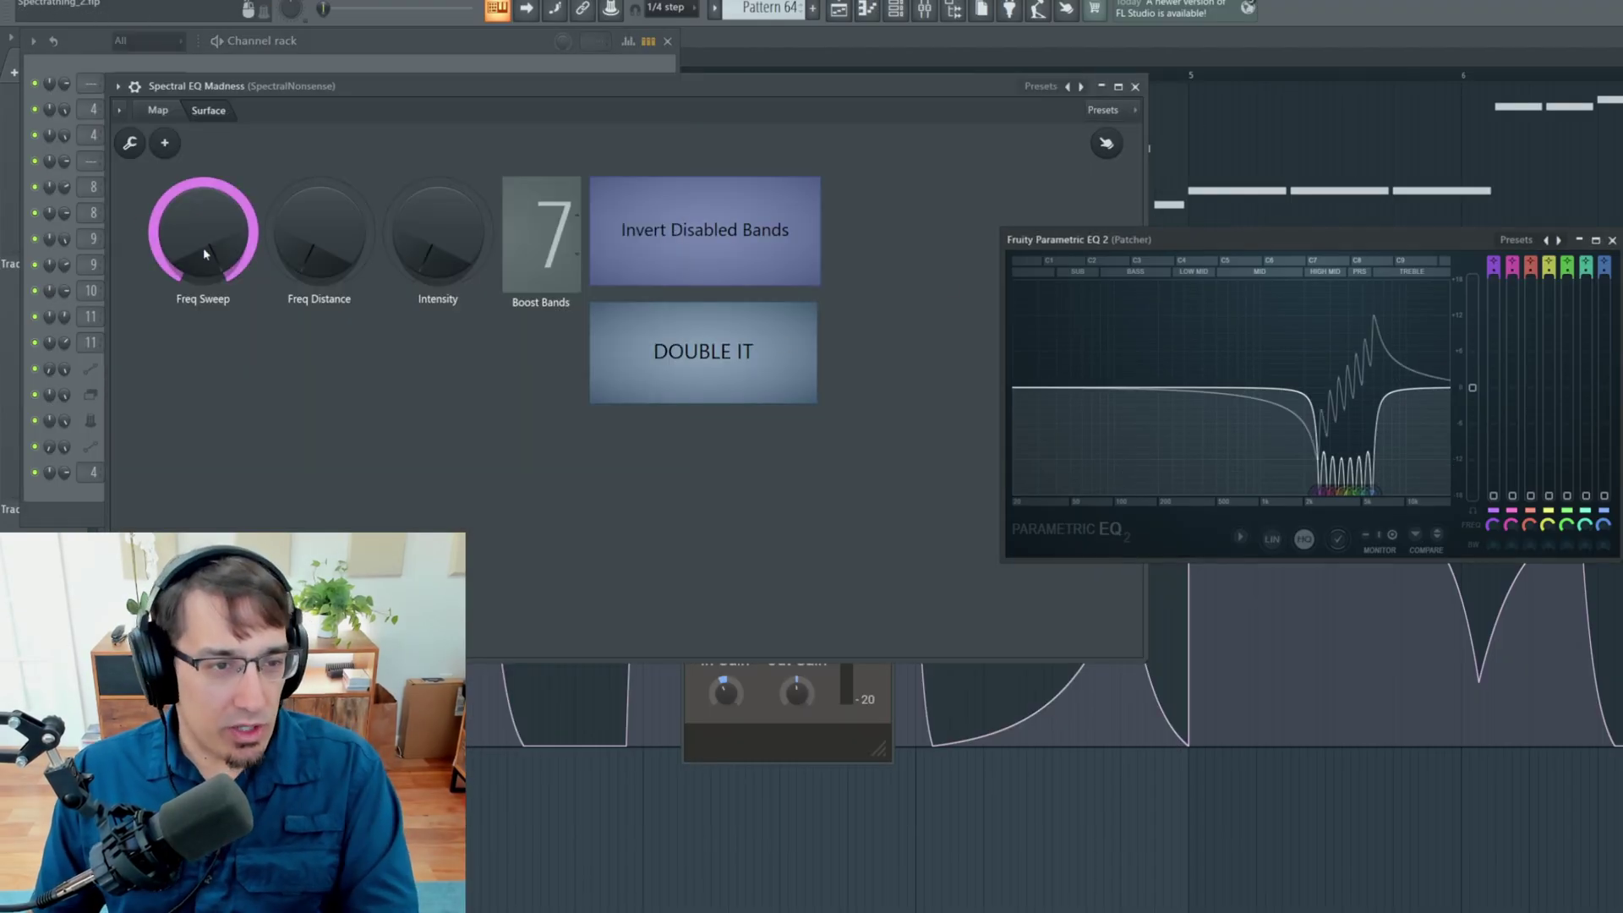
- Sweep the EQ notches with wider band spacing by increasing Freq Distance and raising Freq Sweep to maximum
{"action": "left_click_drag", "start_coordinate": [203, 247], "coordinate": [203, 222]}
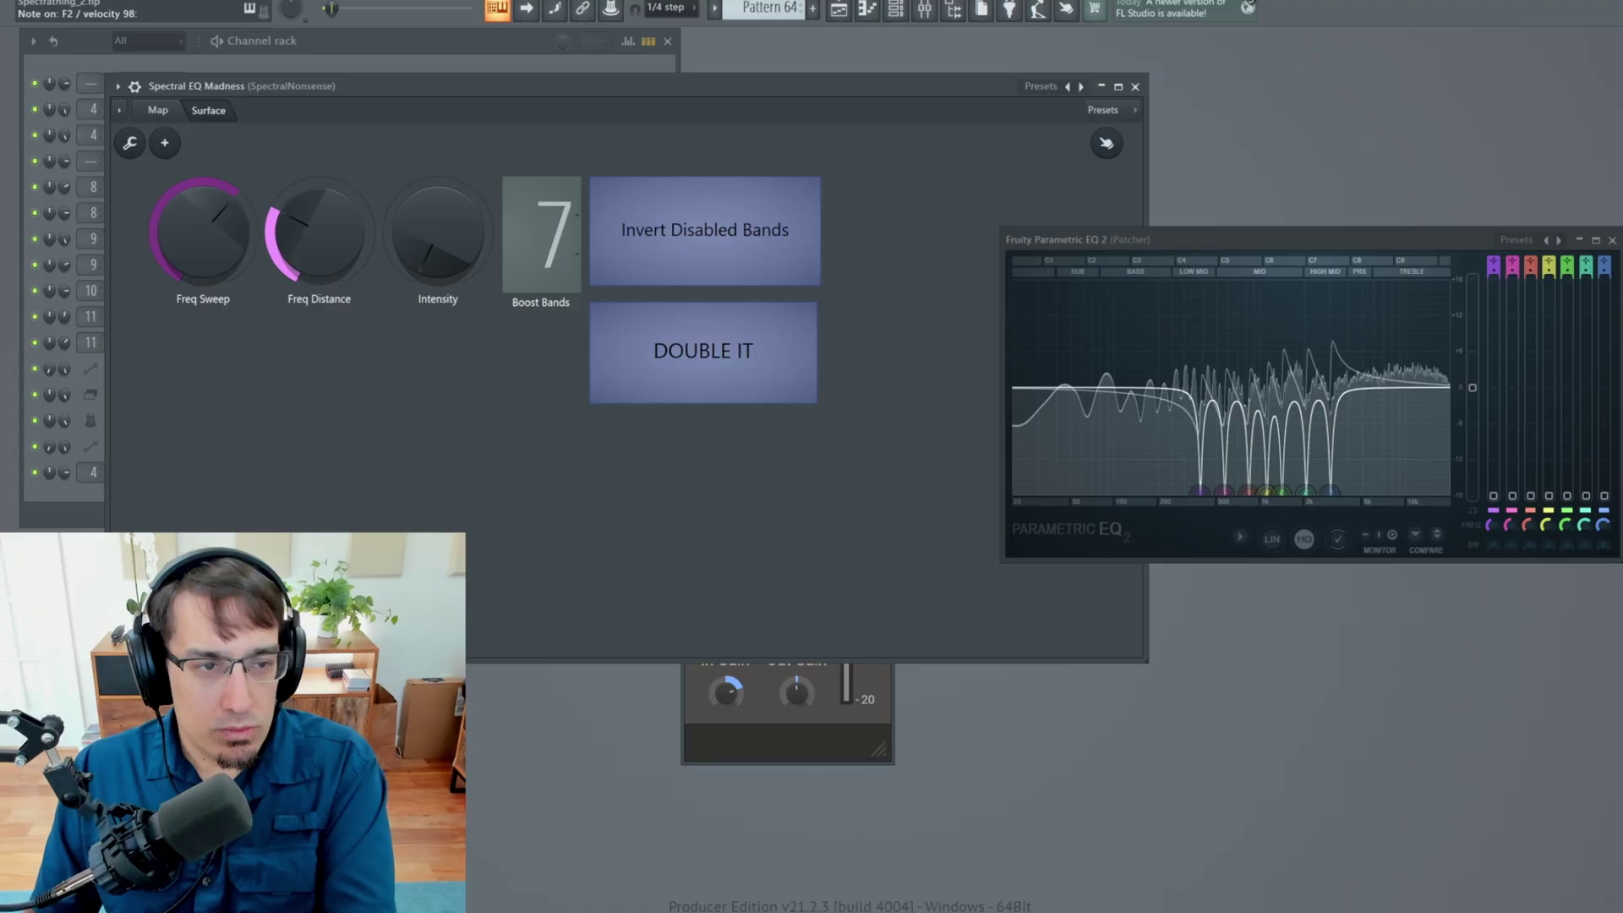
{"action": "left_click_drag", "start_coordinate": [306, 230], "coordinate": [203, 172]}
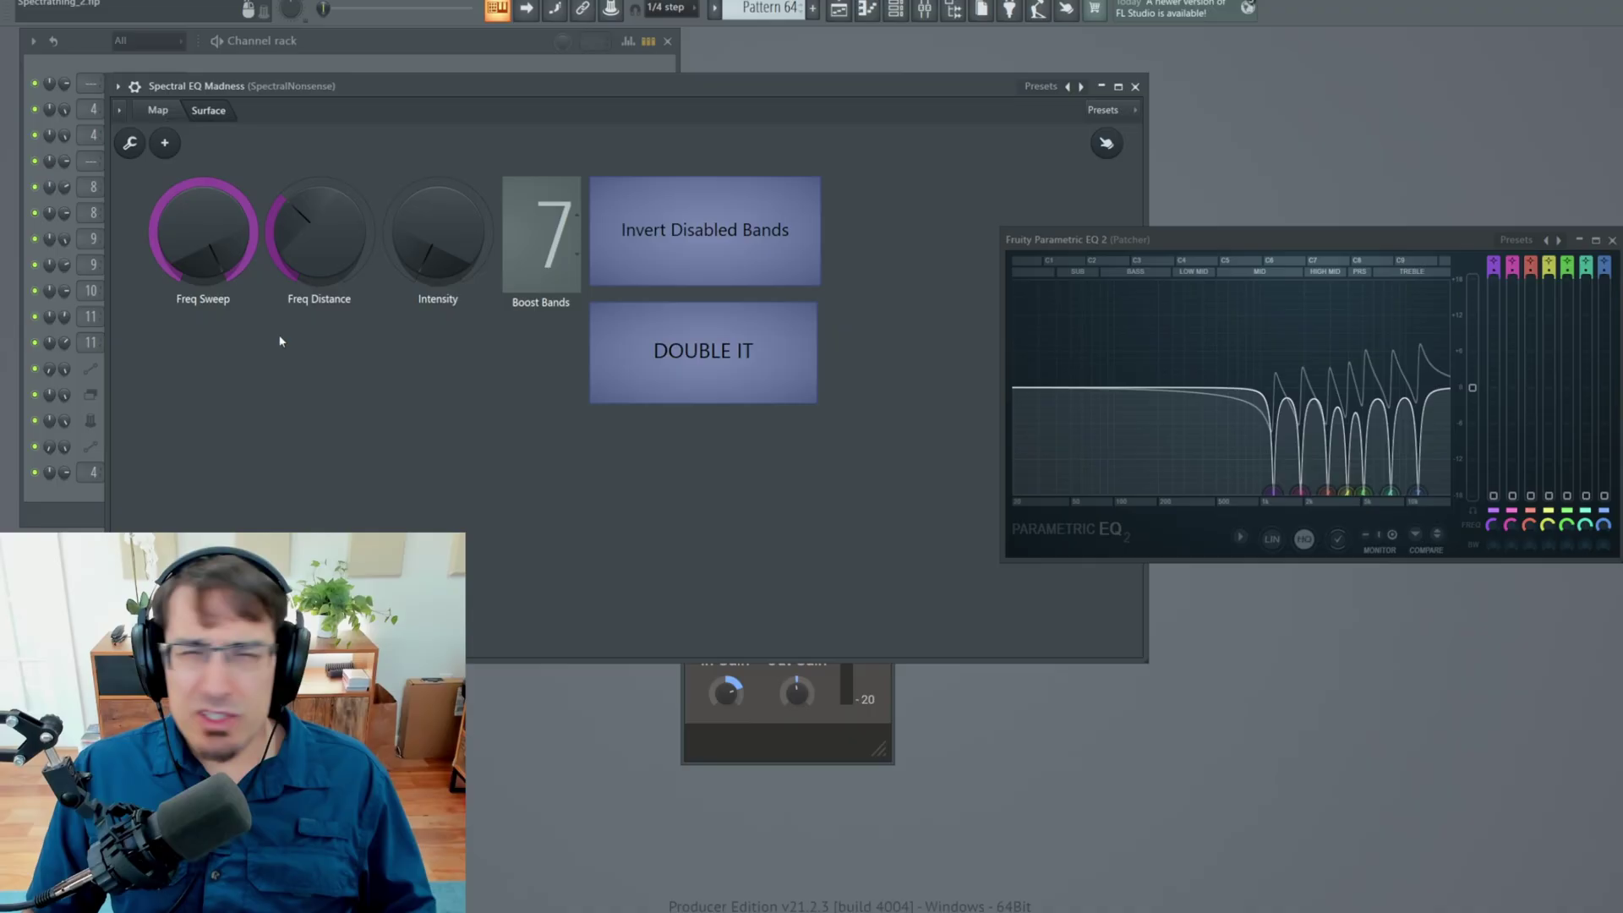
- Move the Band1 Controller node closer to the Surface node in the patch map, and compare it with the control surface
{"action": "left_click", "coordinate": [156, 112]}
{"action": "left_click_drag", "start_coordinate": [1121, 240], "coordinate": [1075, 240]}
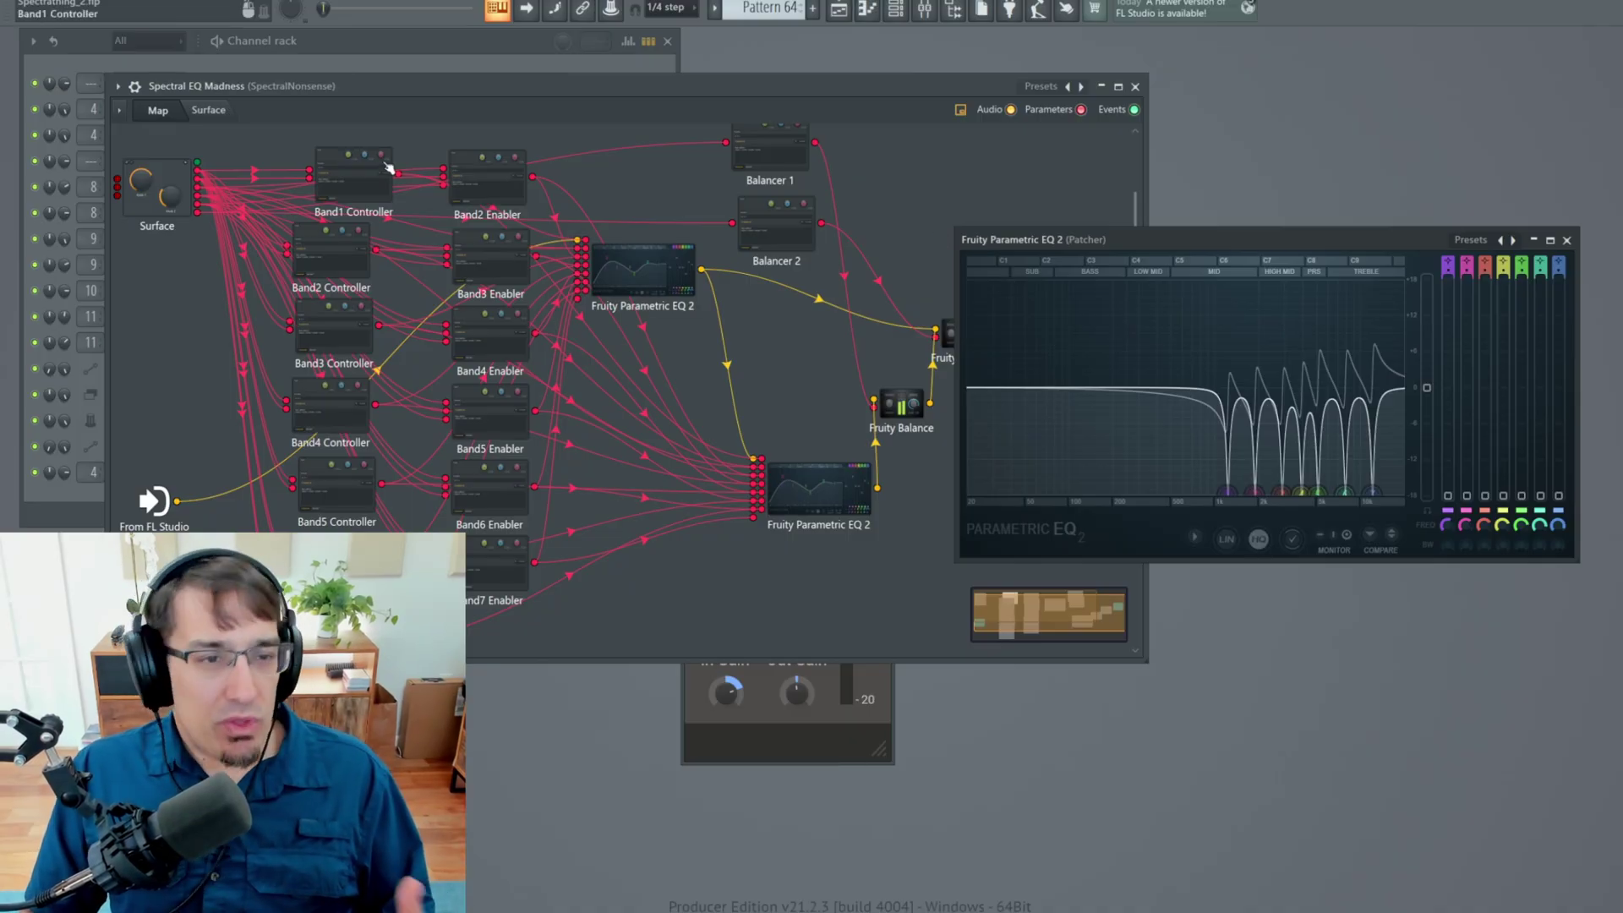
{"action": "left_click_drag", "start_coordinate": [388, 167], "coordinate": [357, 157]}
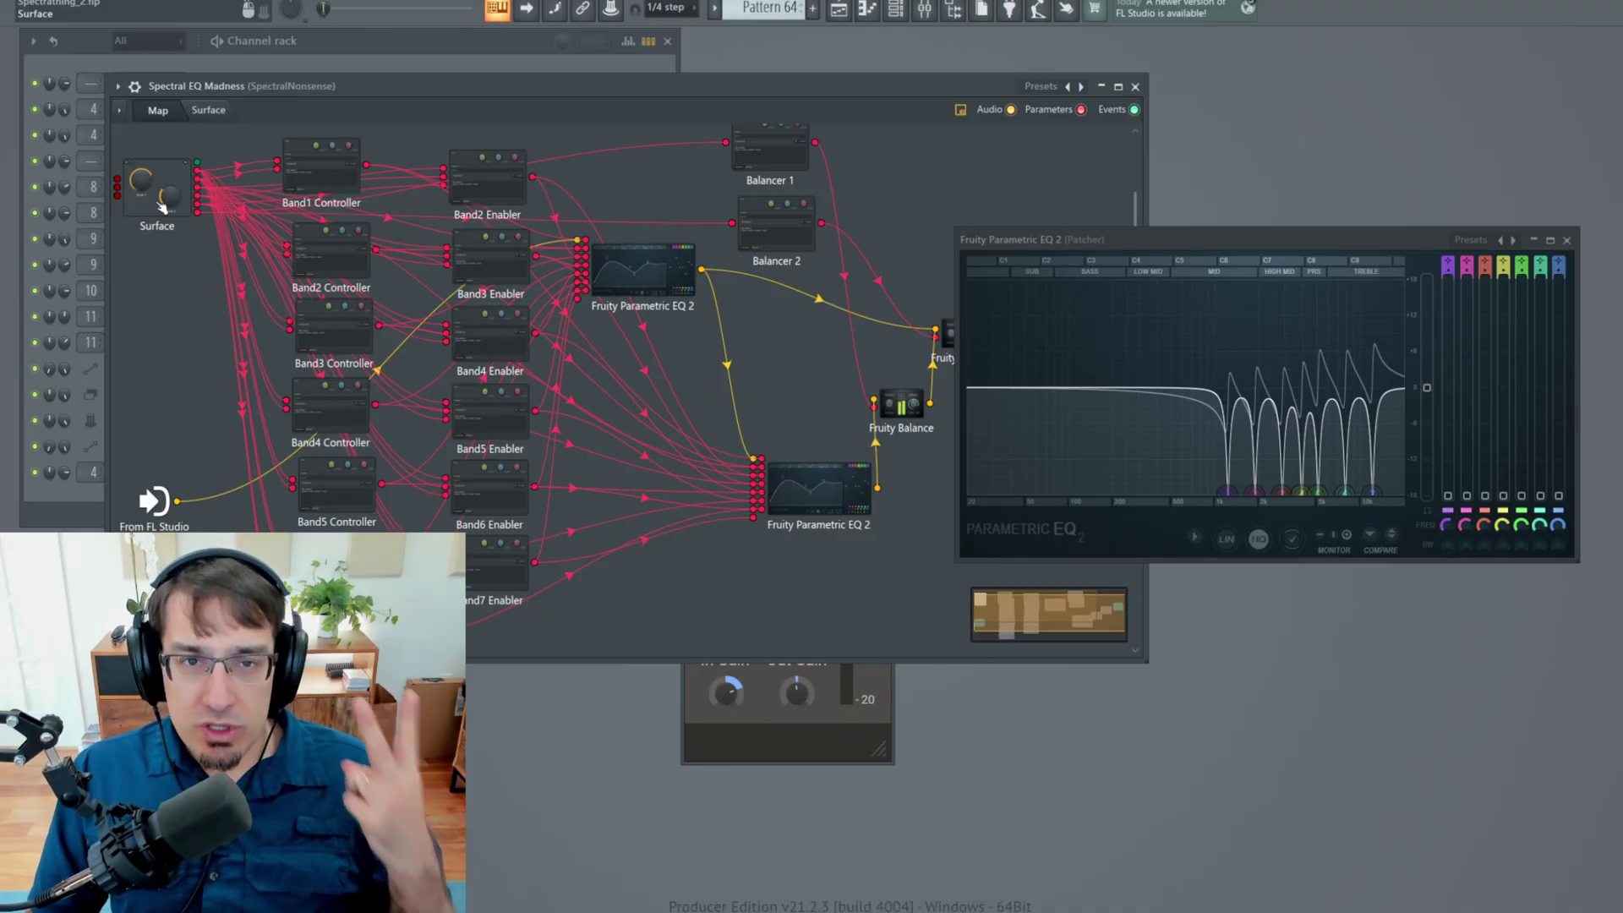
{"action": "left_click", "coordinate": [208, 110]}
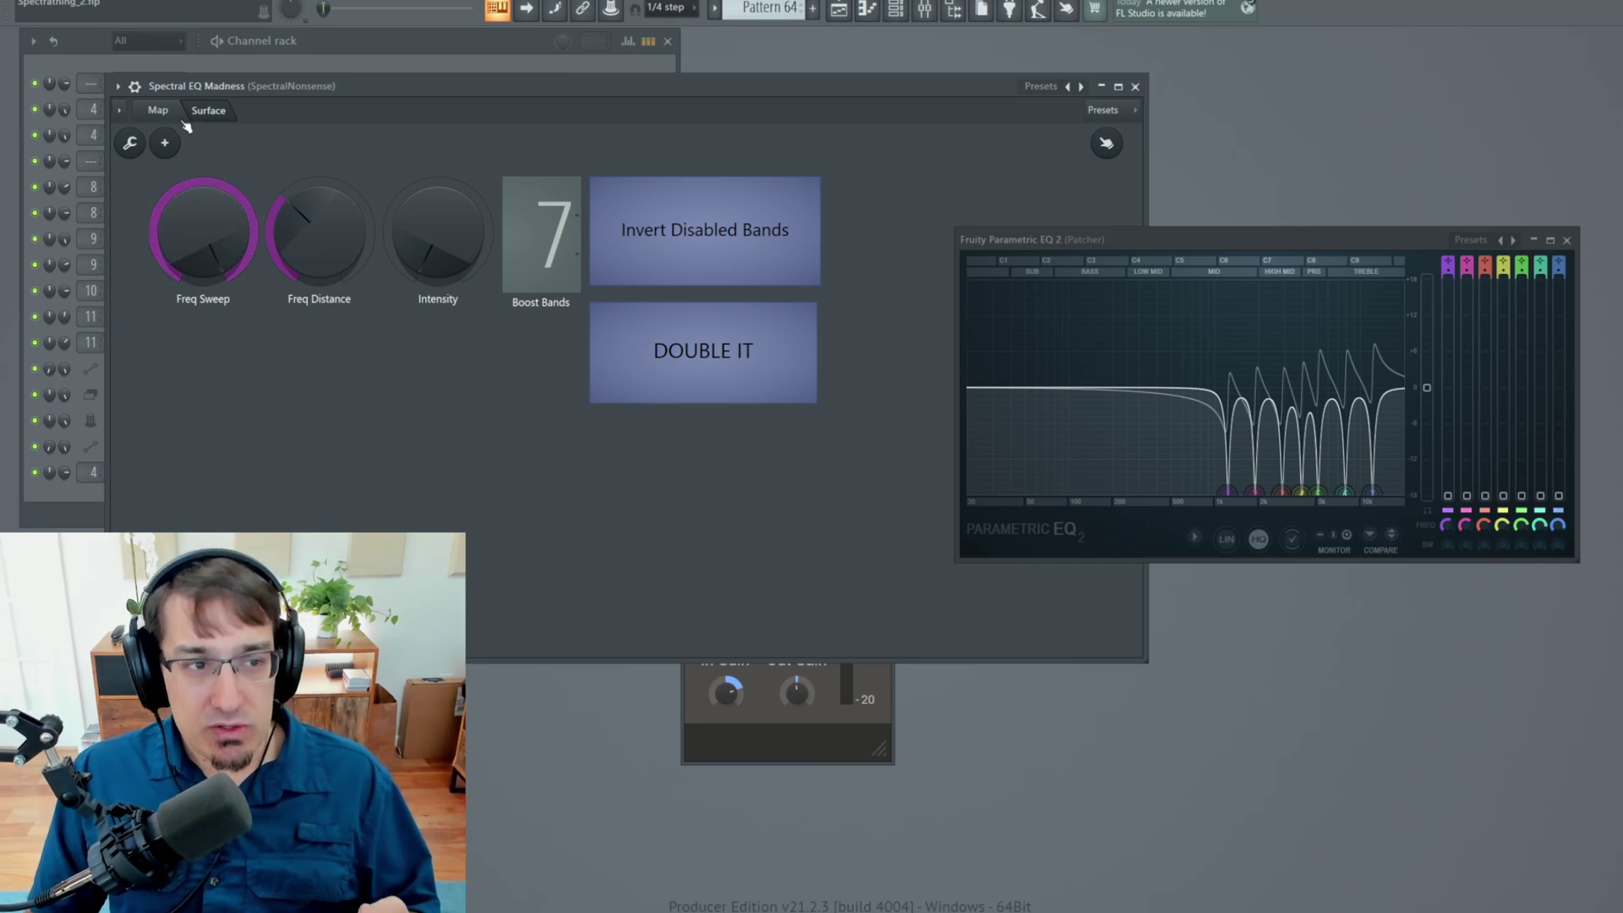
{"action": "left_click", "coordinate": [158, 112]}
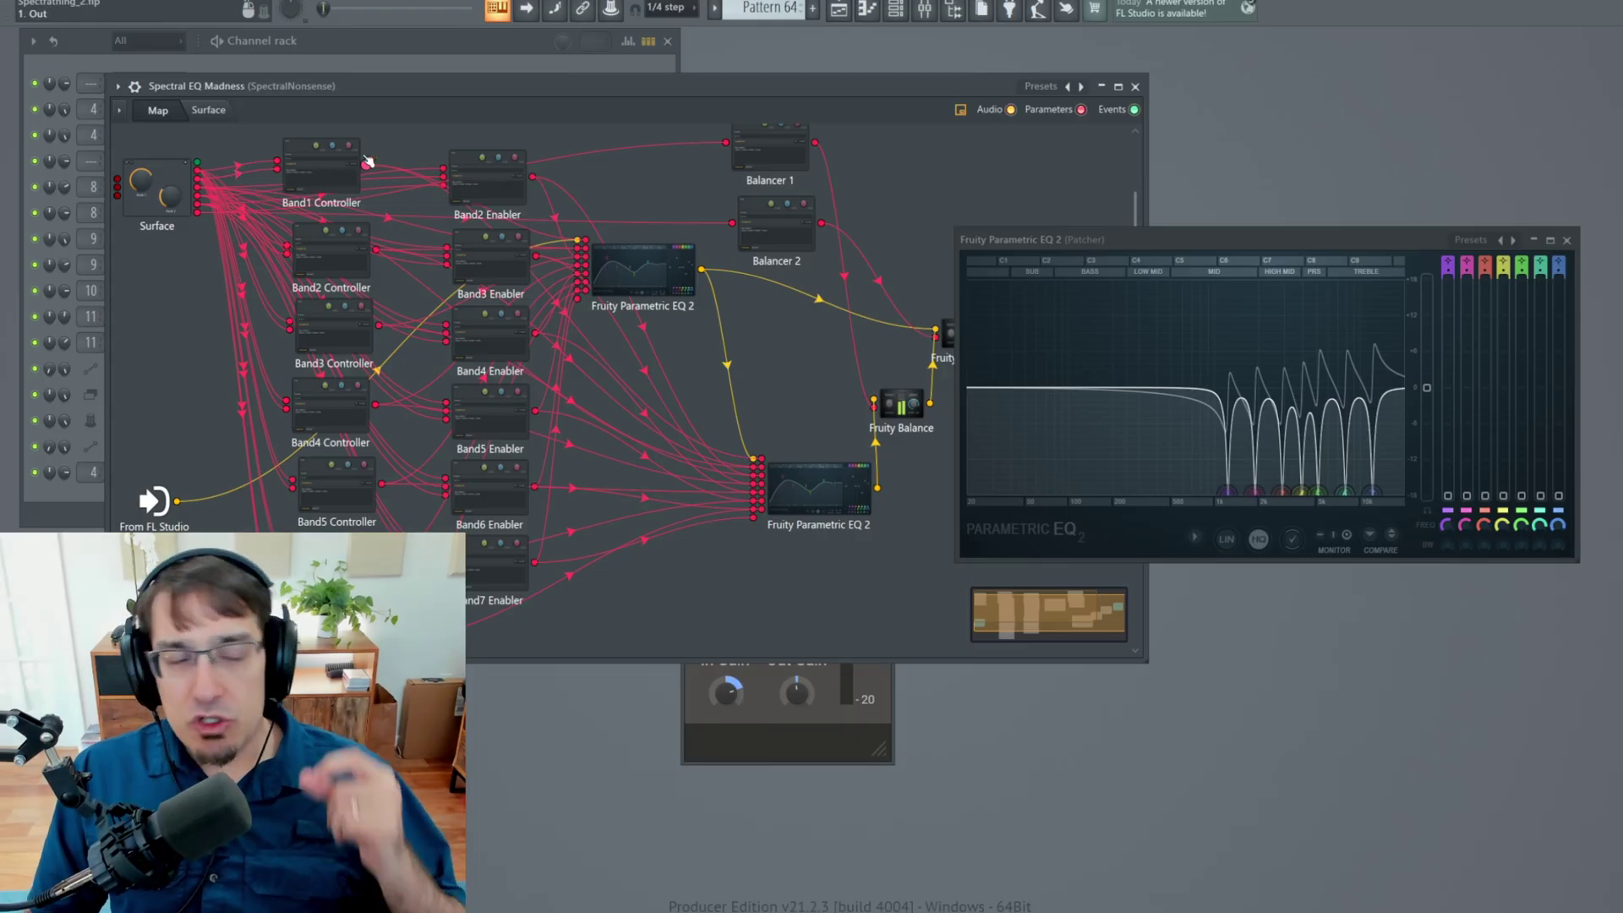
- Open the Band1 Controller formula in an enlarged window and adjust its input a to shift the first EQ band
{"action": "left_click", "coordinate": [321, 175]}
{"action": "left_click_drag", "start_coordinate": [1068, 289], "coordinate": [556, 170]}
{"action": "left_click_drag", "start_coordinate": [898, 512], "coordinate": [1055, 645]}
{"action": "left_click_drag", "start_coordinate": [648, 177], "coordinate": [649, 124]}
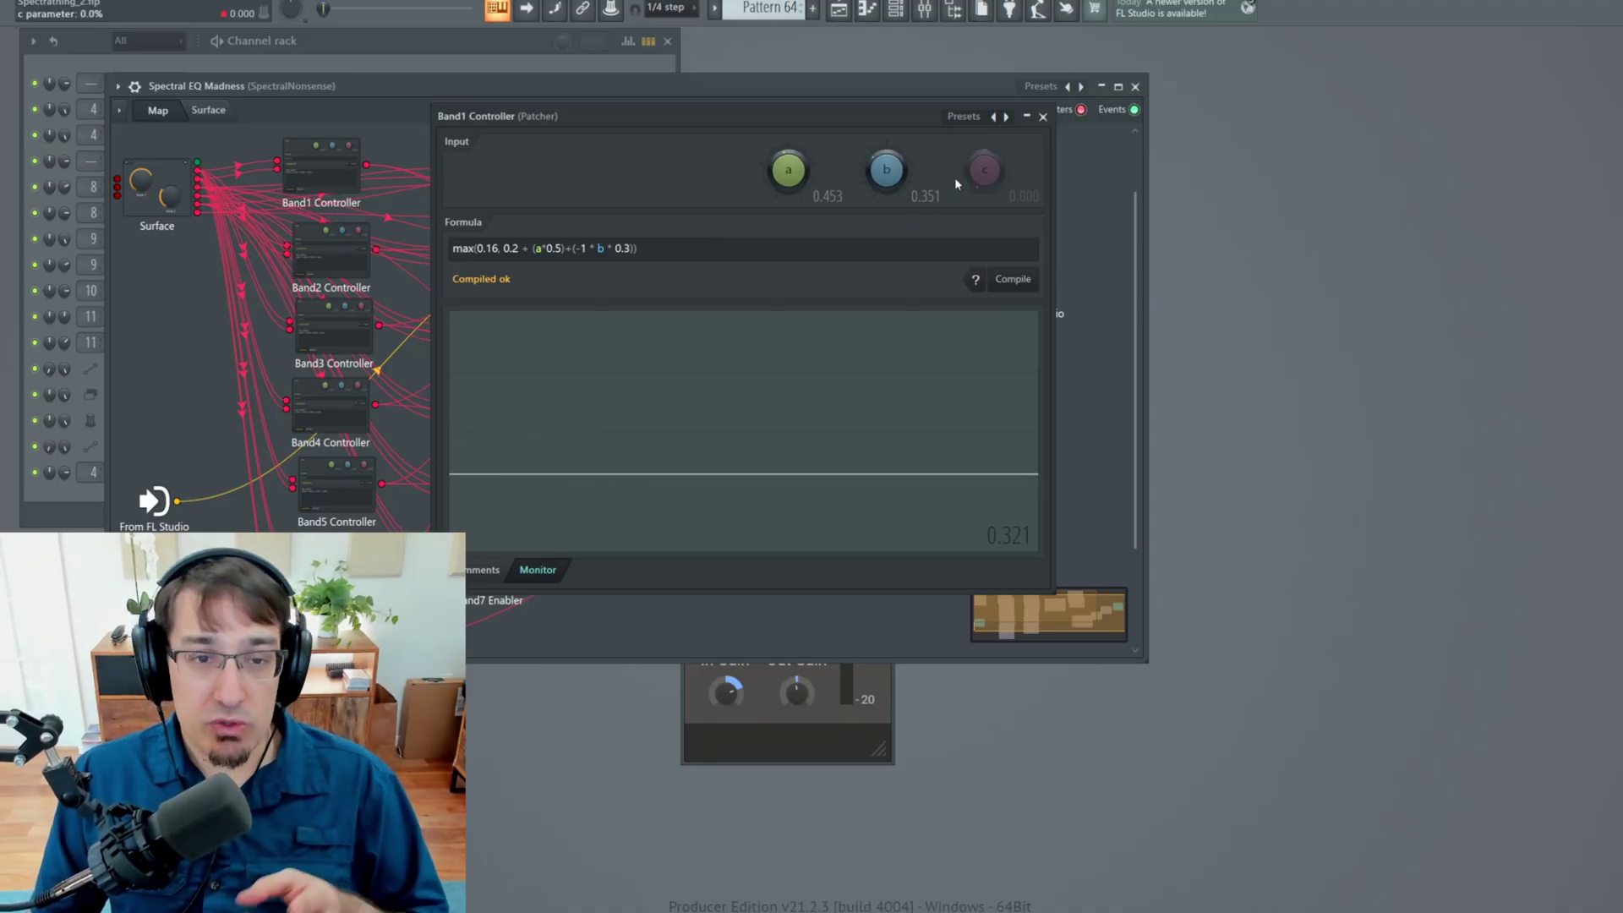
{"action": "left_click_drag", "start_coordinate": [779, 180], "coordinate": [779, 204]}
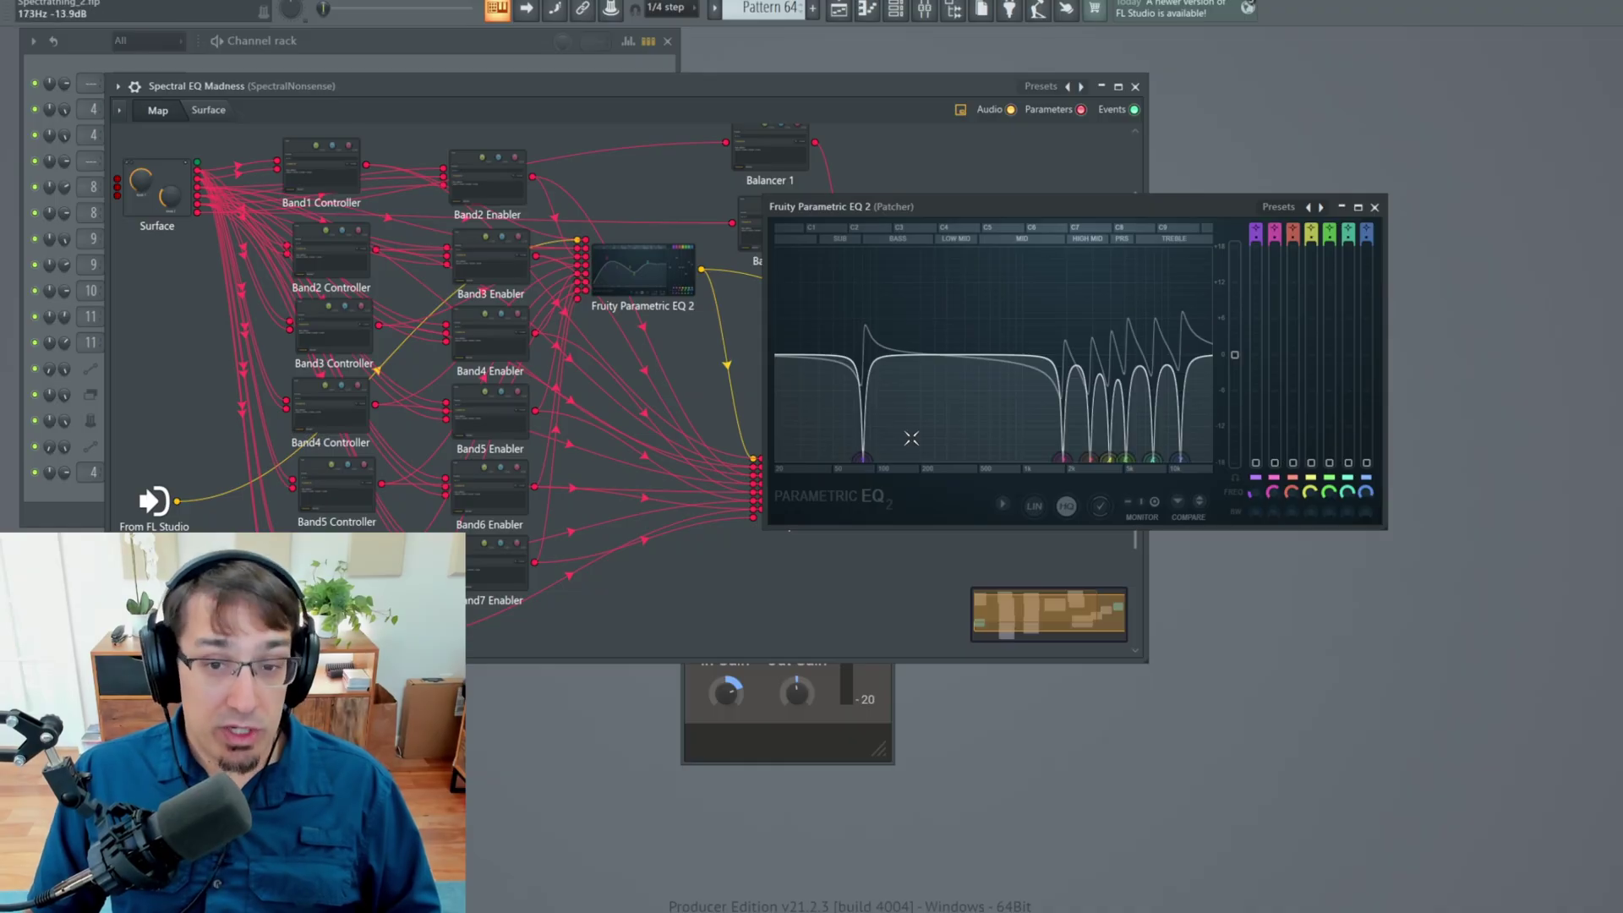
- Reopen the Band1 Controller formula, raise input a to 1.000, and move its window toward the middle of the patch map
{"action": "left_click", "coordinate": [295, 185]}
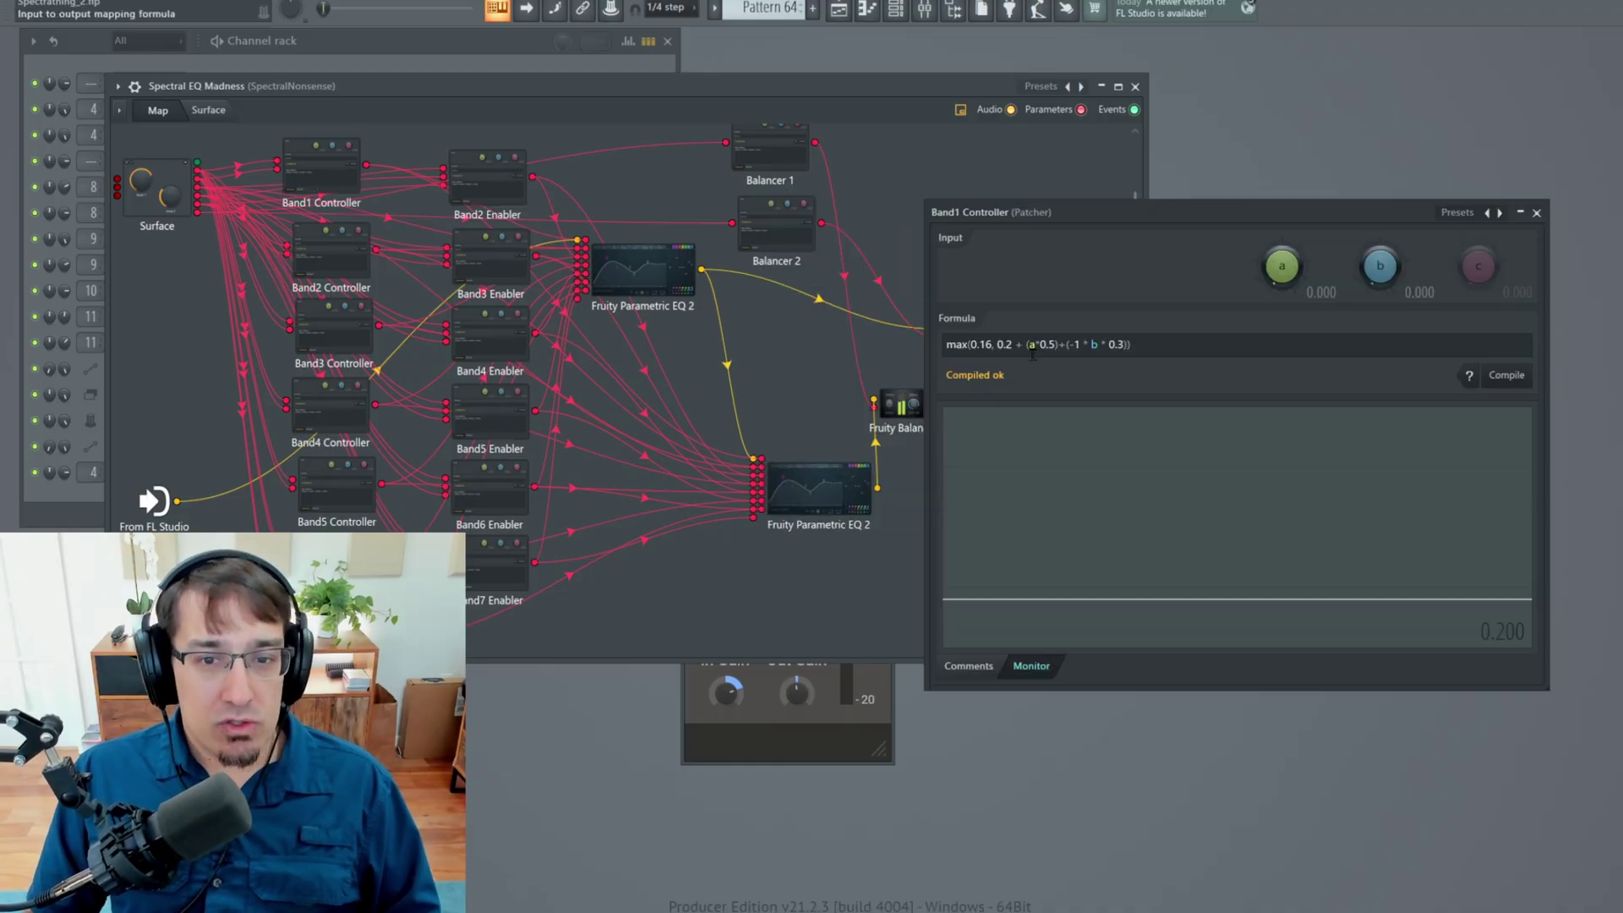
{"action": "left_click_drag", "start_coordinate": [1281, 265], "coordinate": [1281, 245]}
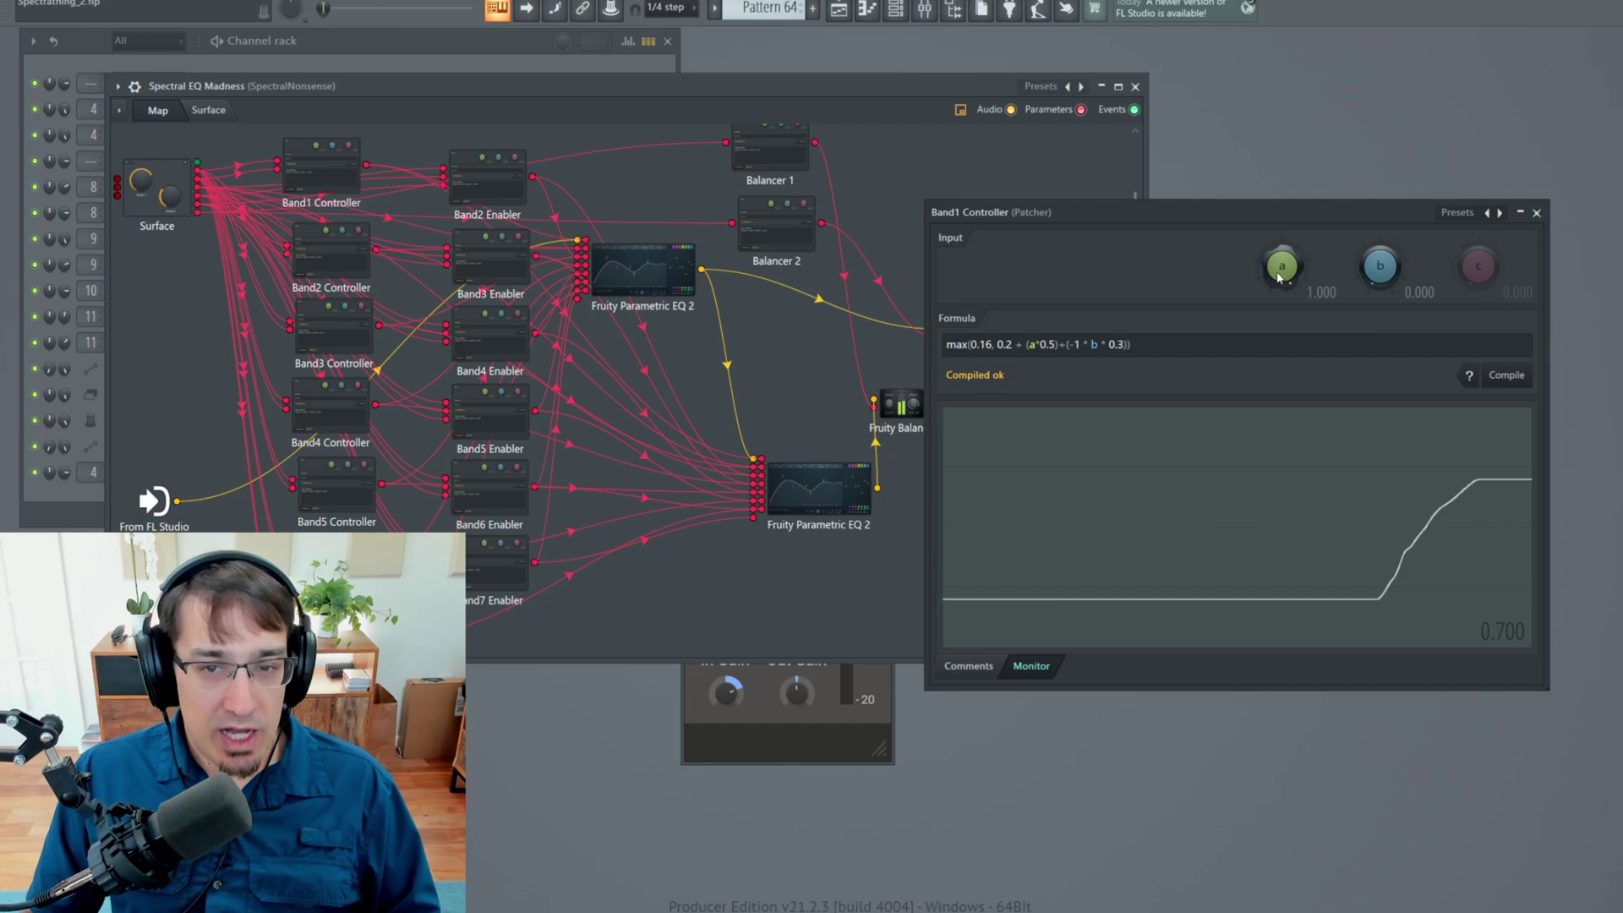
{"action": "left_click_drag", "start_coordinate": [1067, 215], "coordinate": [762, 171]}
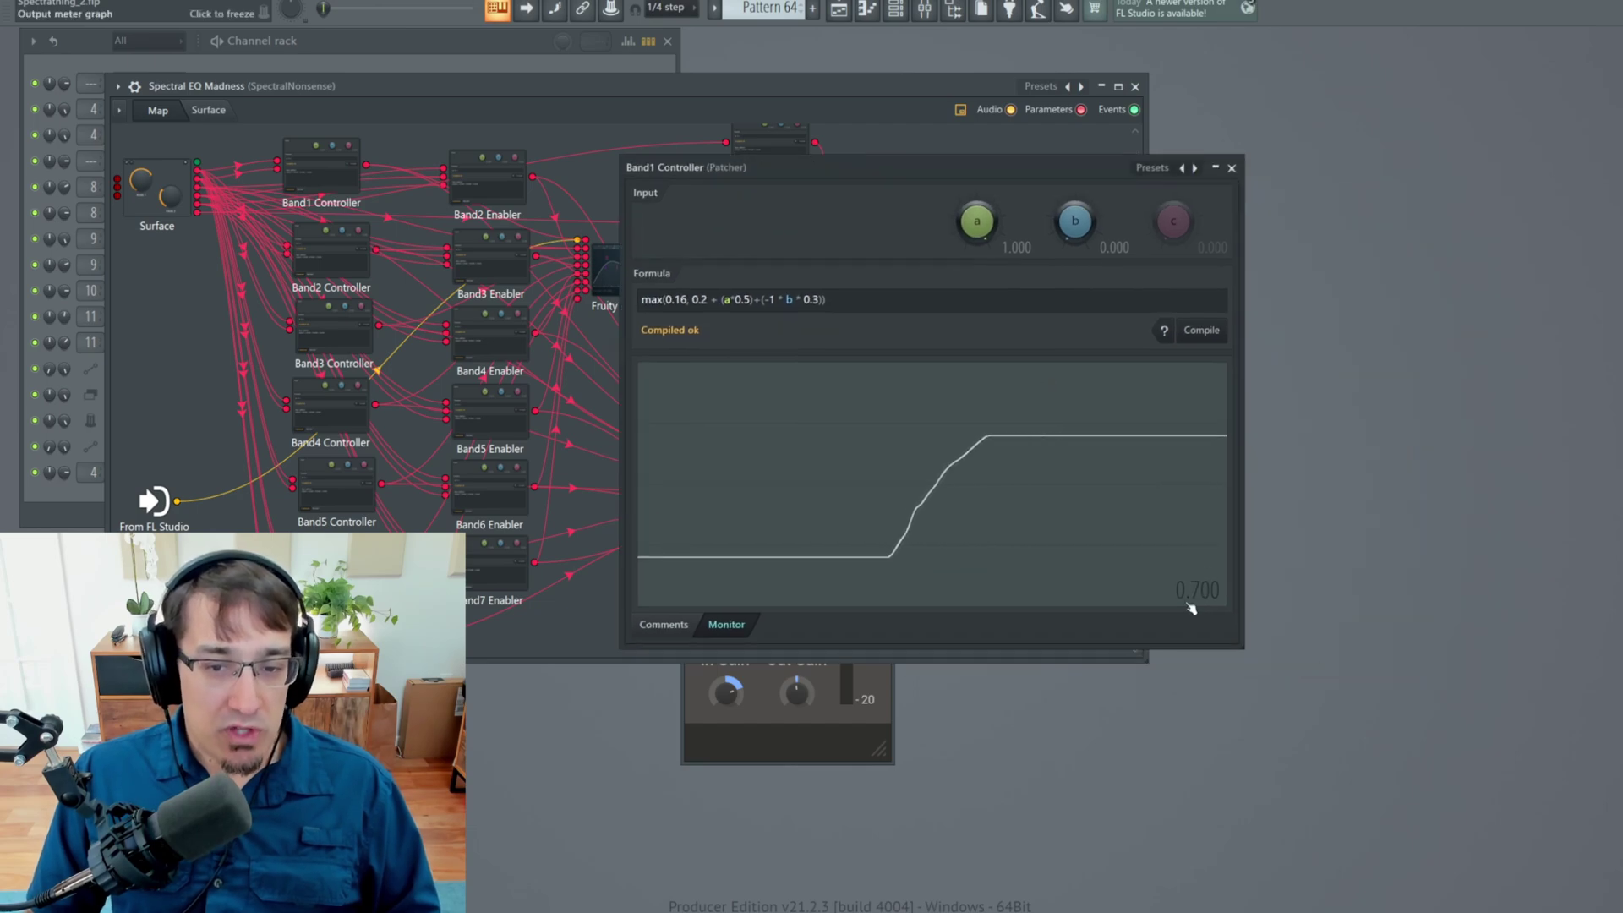
- Open the upper Fruity Parametric EQ 2 and sweep band 1's frequency down to its minimum and back up
{"action": "left_click", "coordinate": [605, 269]}
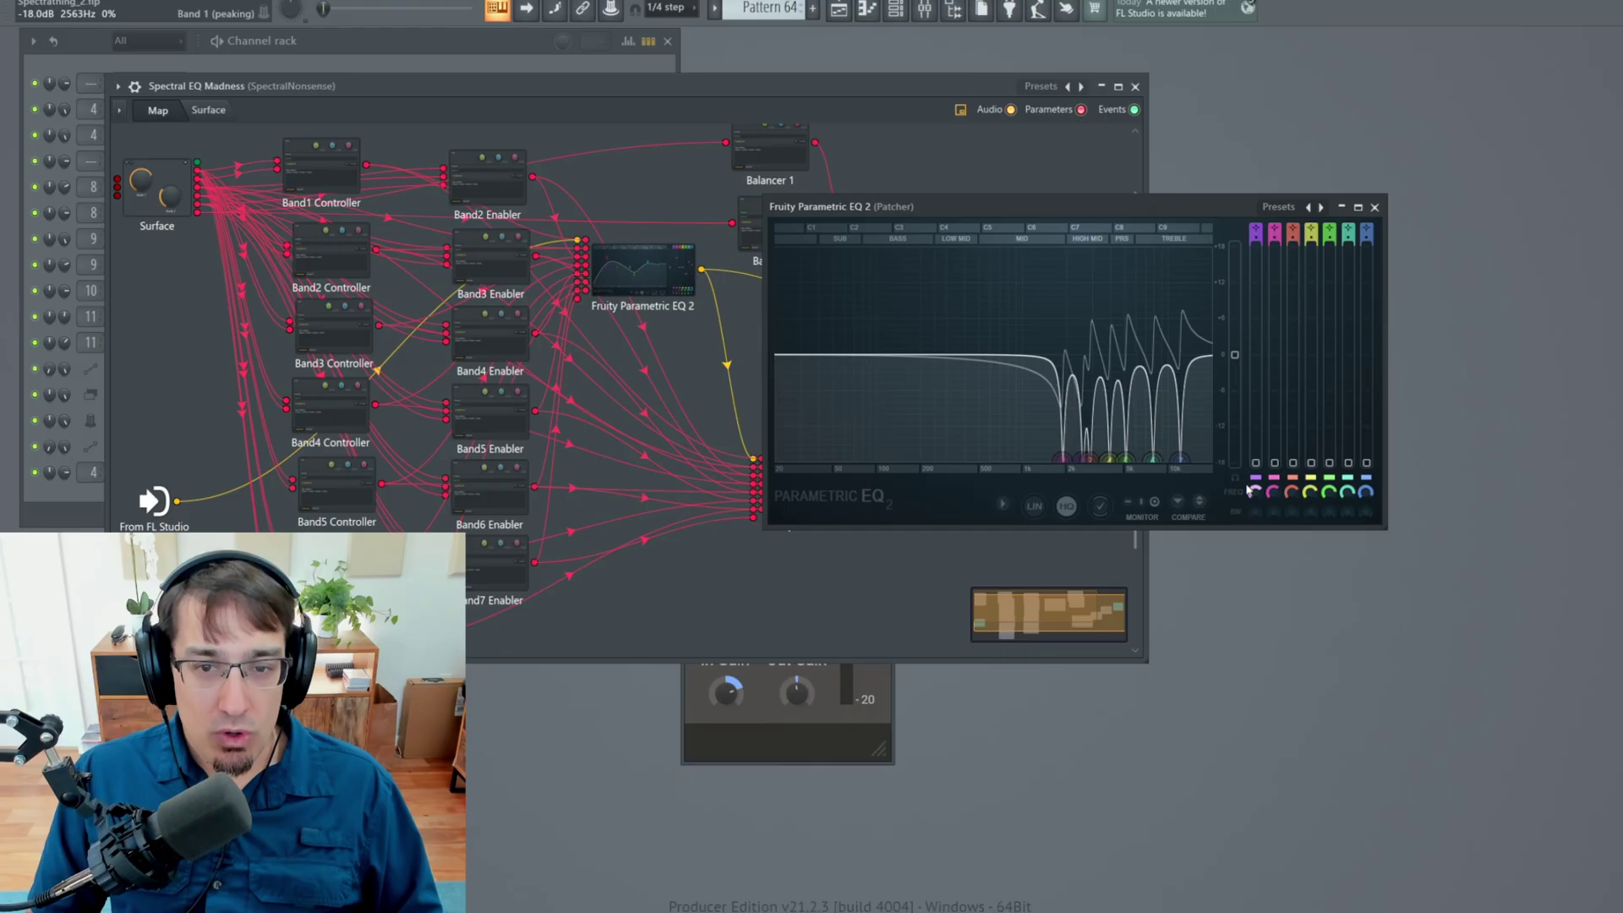
{"action": "left_click_drag", "start_coordinate": [1094, 460], "coordinate": [1055, 355]}
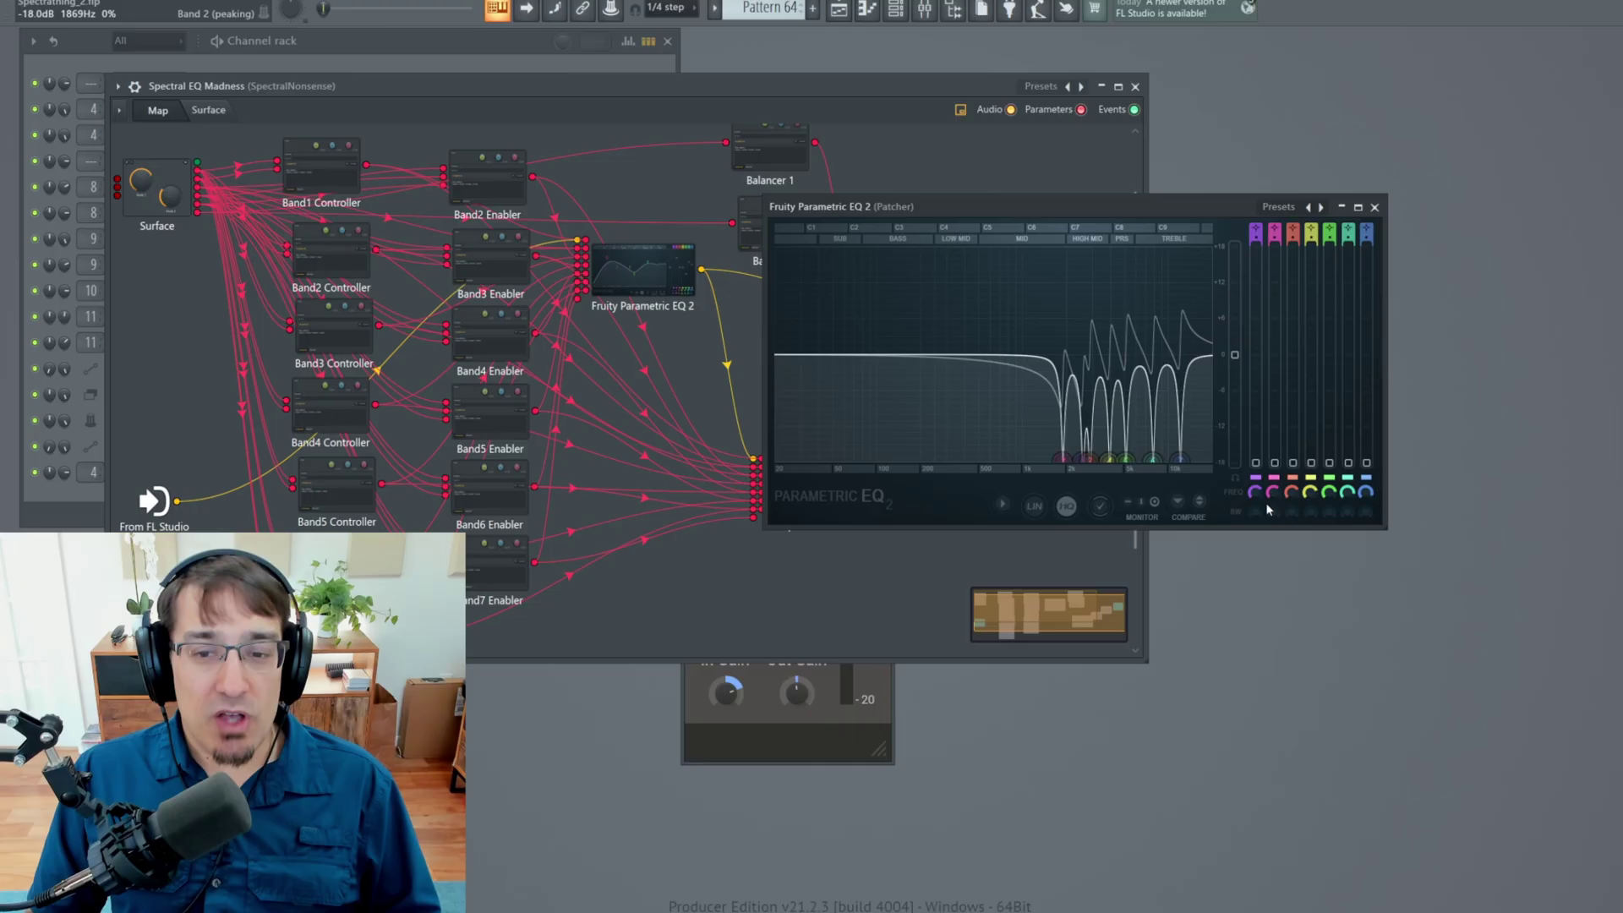
{"action": "left_click_drag", "start_coordinate": [1253, 494], "coordinate": [1253, 549]}
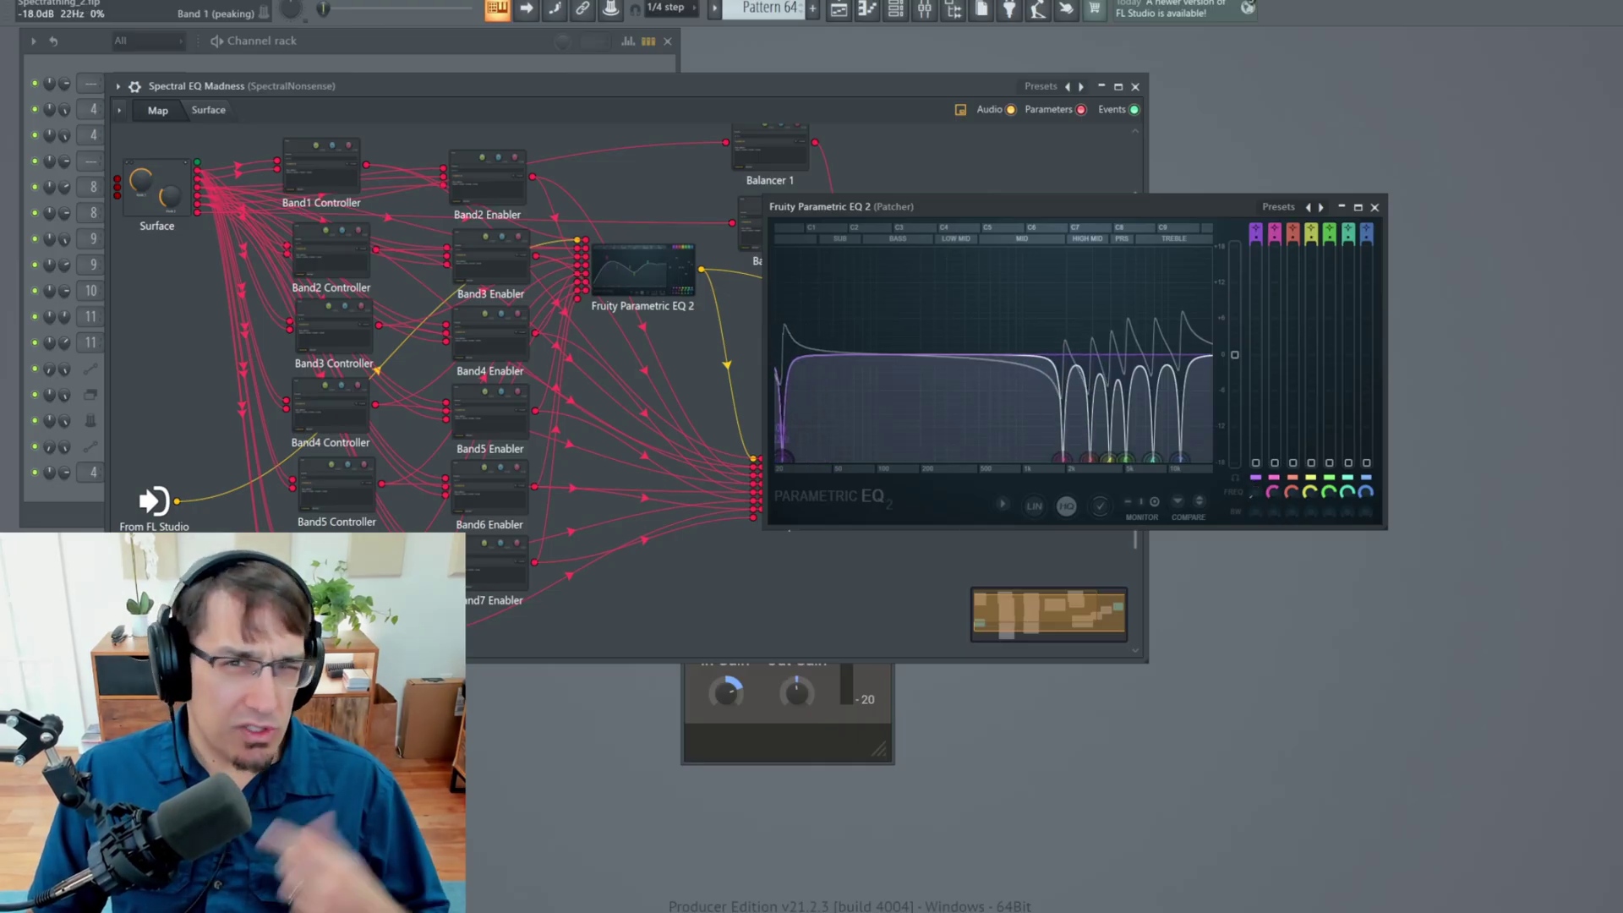
{"action": "left_click_drag", "start_coordinate": [1253, 492], "coordinate": [1253, 443]}
{"action": "left_click_drag", "start_coordinate": [1021, 436], "coordinate": [1203, 438]}
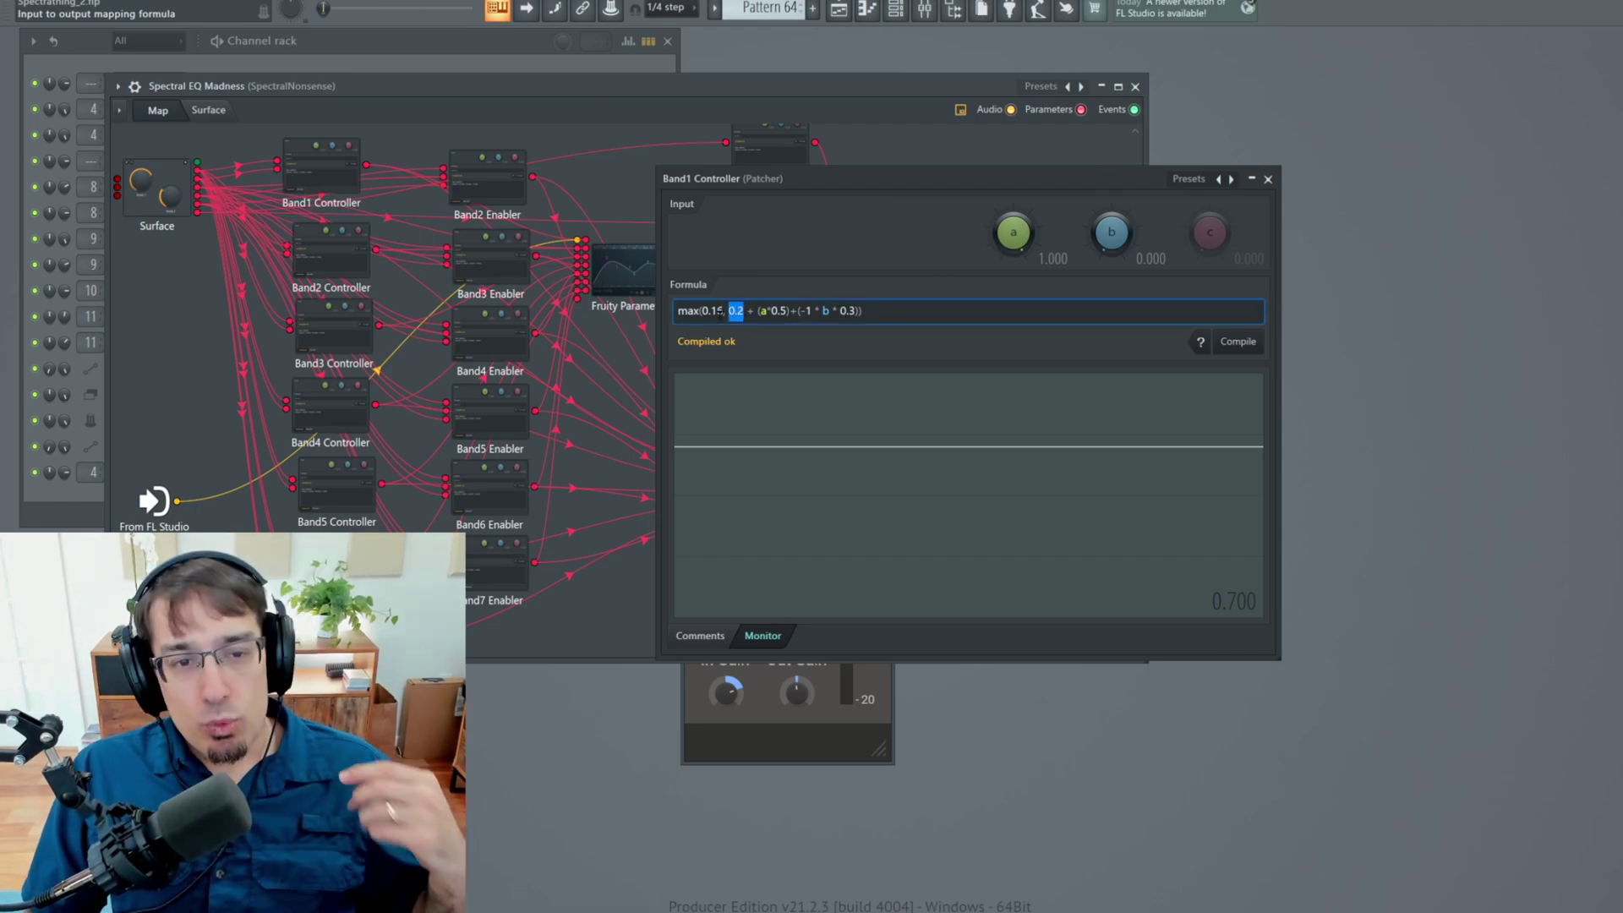
- Highlight the constant and a*0.5 terms in the Band1 Controller formula, and raise input a to 1.000 to observe the output
{"action": "left_click_drag", "start_coordinate": [724, 311], "coordinate": [677, 311]}
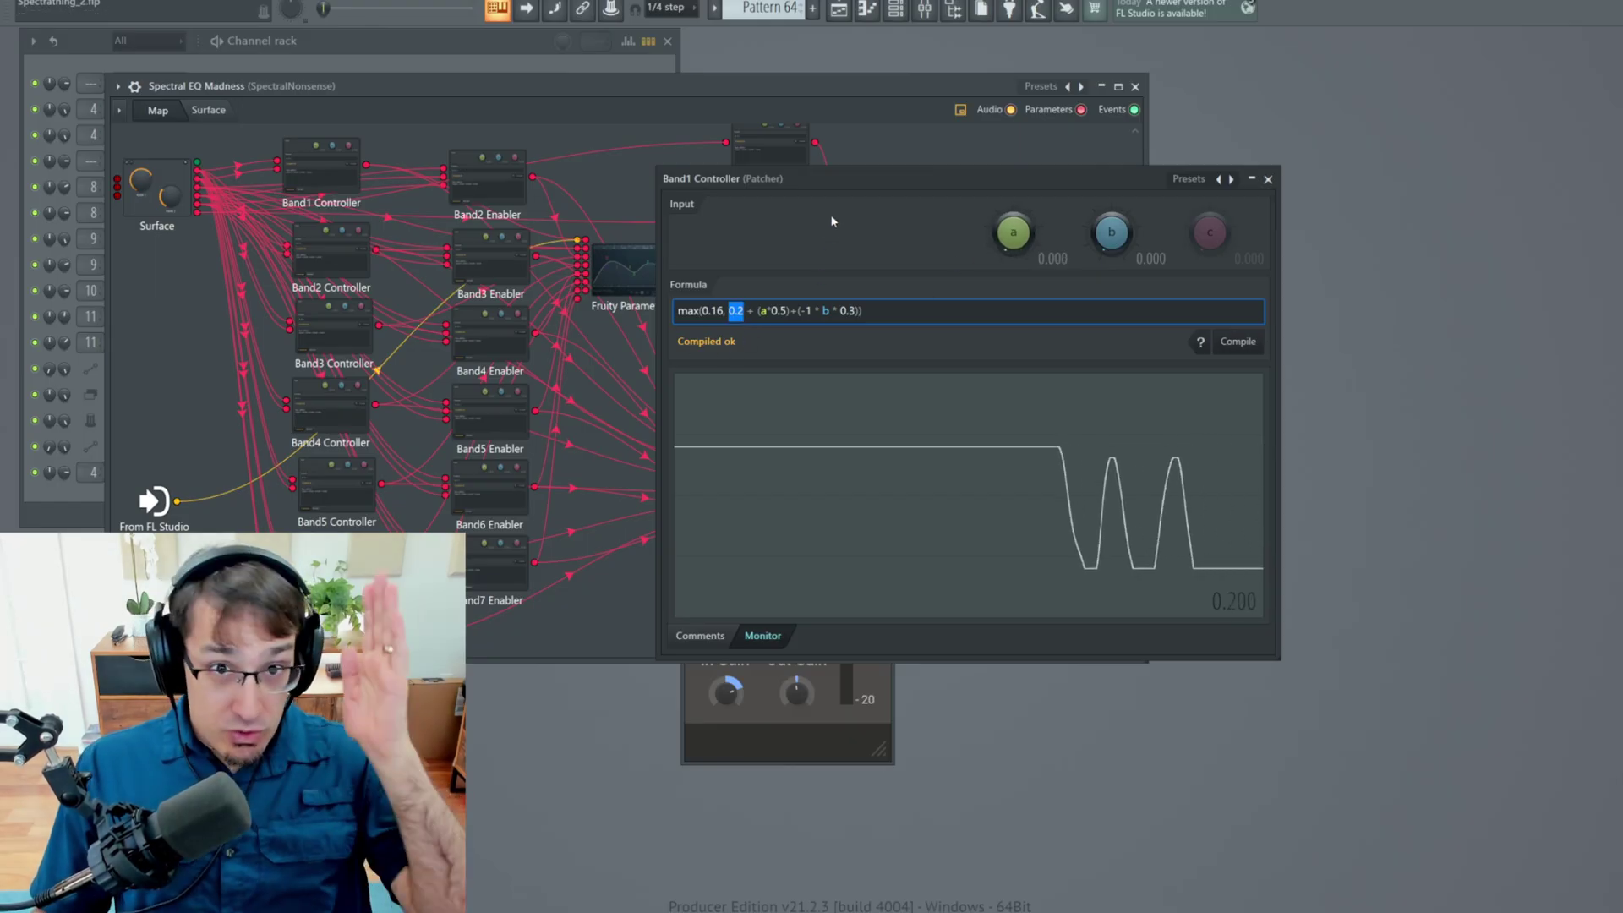
{"action": "double_click", "coordinate": [765, 310]}
{"action": "left_click_drag", "start_coordinate": [765, 310], "coordinate": [786, 304]}
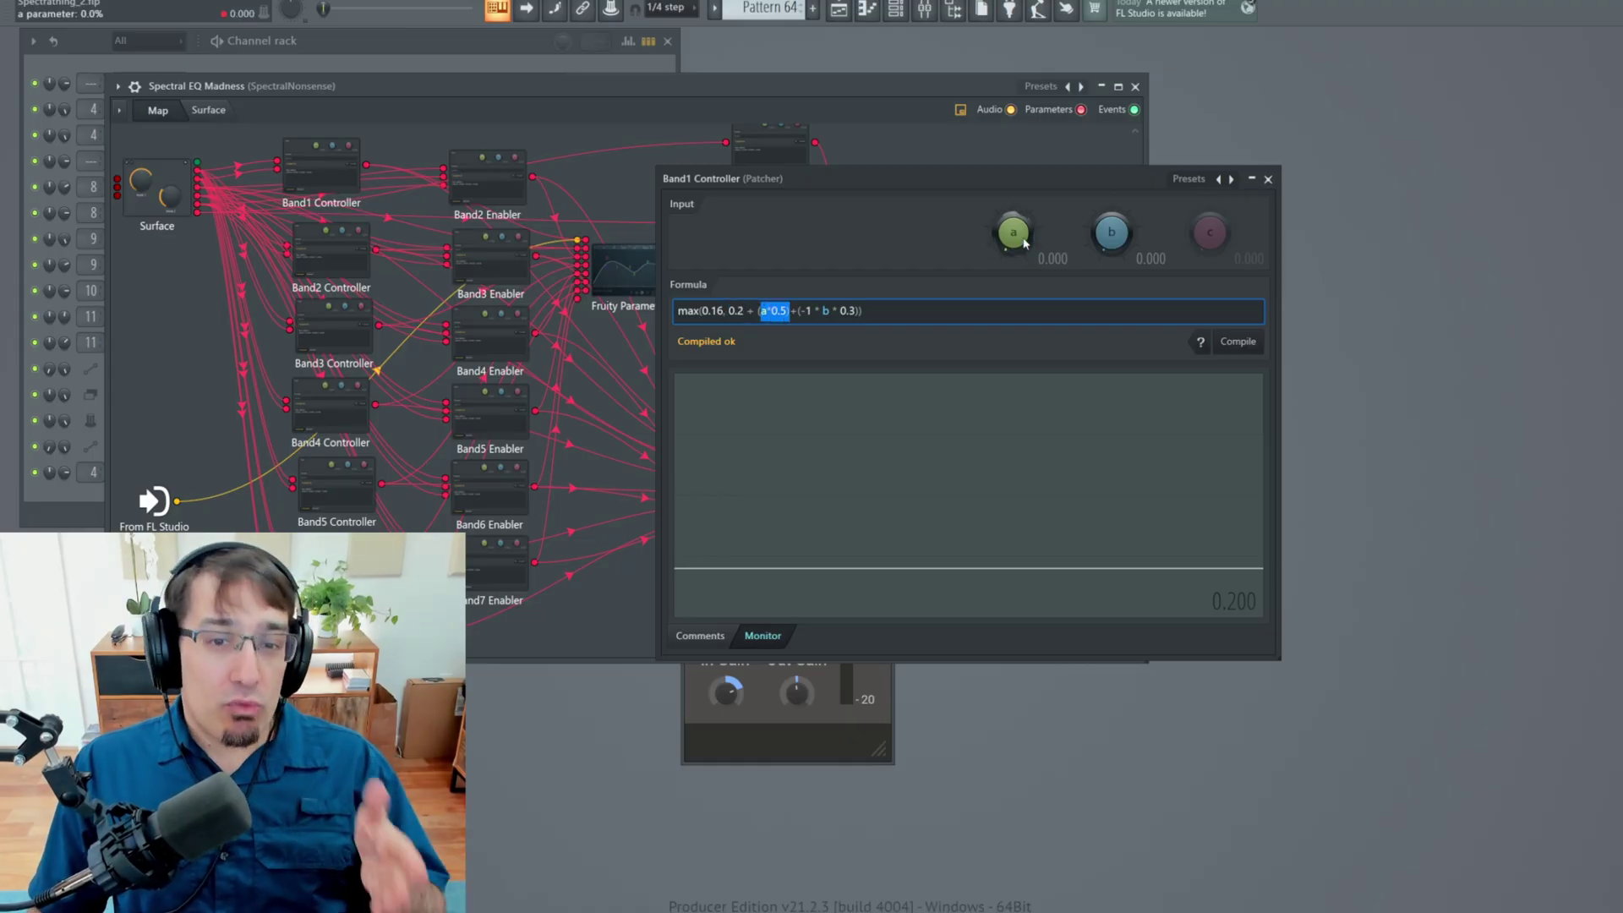
{"action": "double_click", "coordinate": [735, 311]}
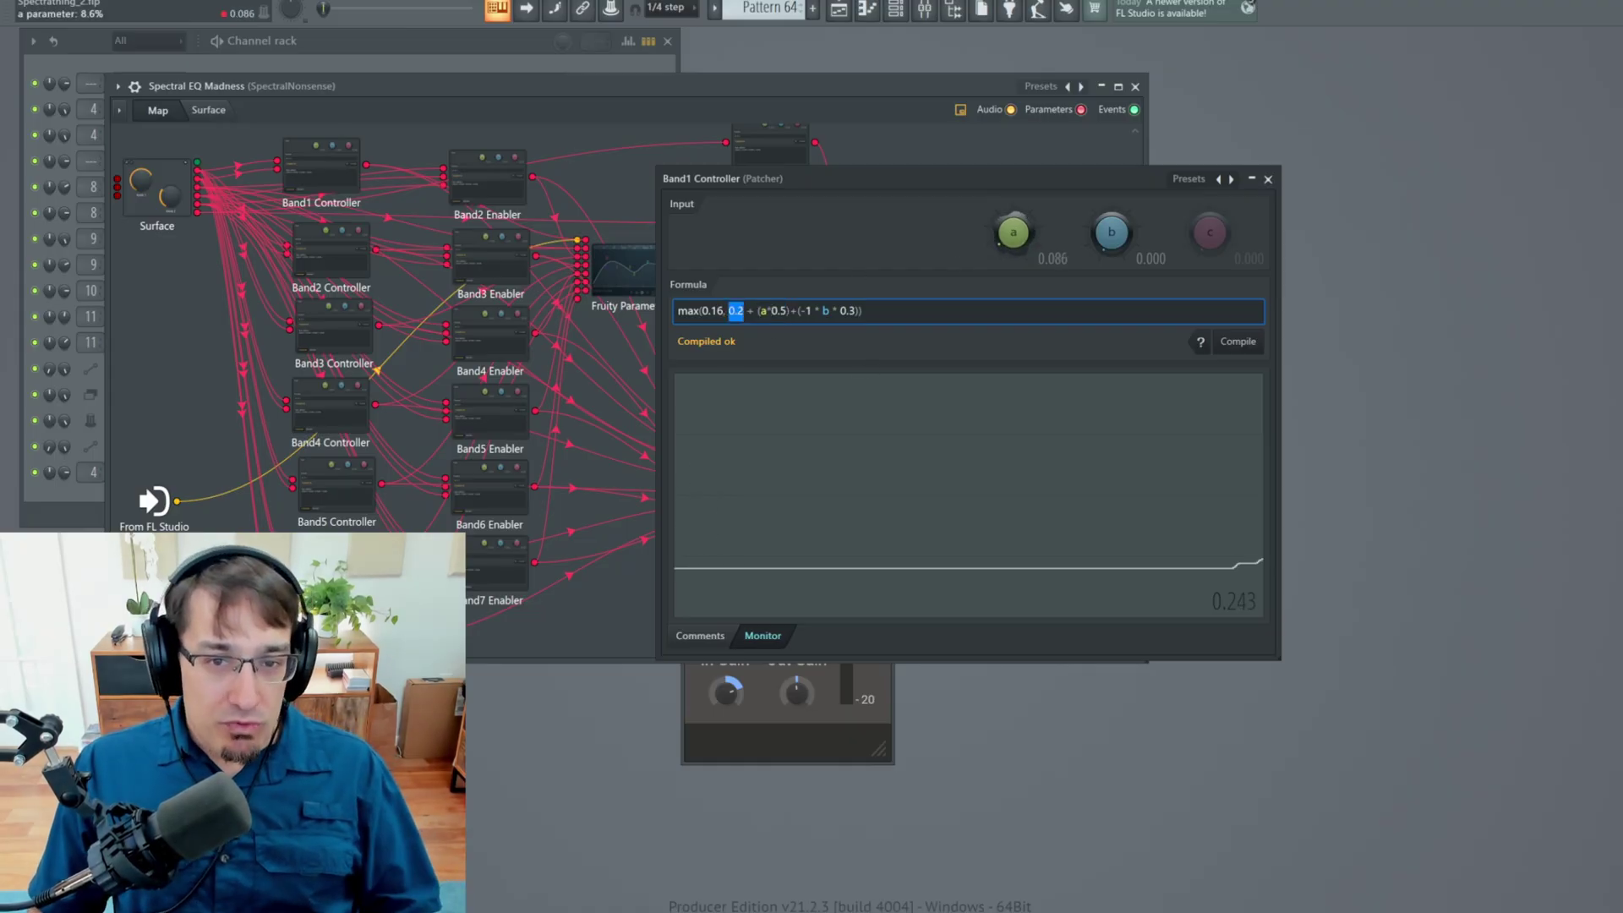
{"action": "left_click_drag", "start_coordinate": [1013, 232], "coordinate": [1071, 272]}
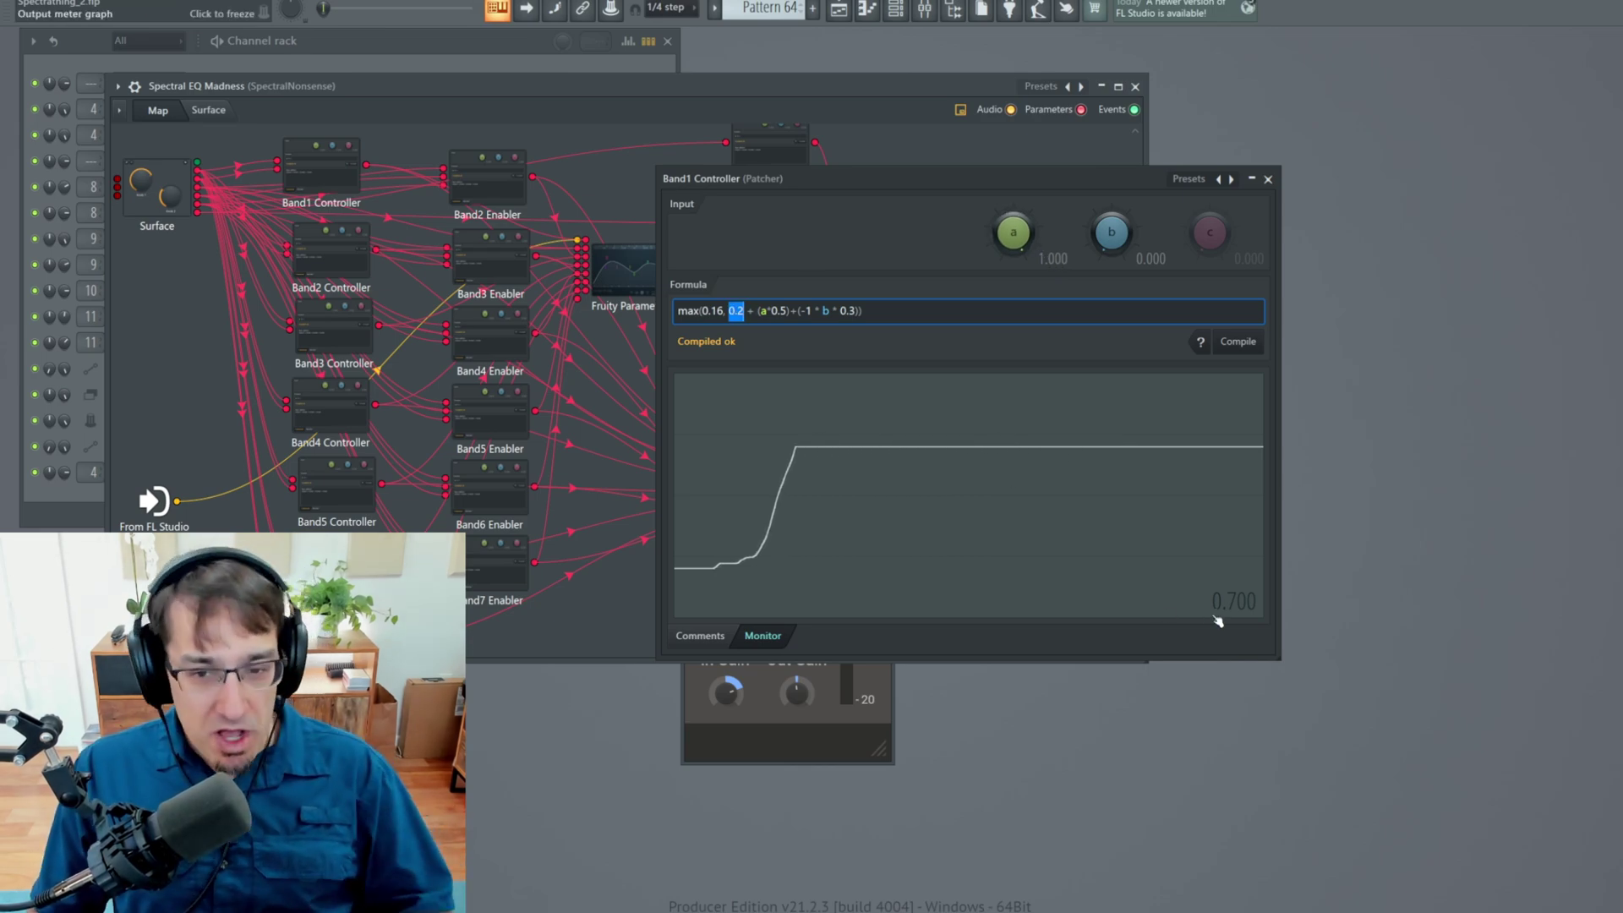
- Rewrite the b term of the Band1 Controller formula as (b * -0.3), and try inputs b and a
{"action": "left_click_drag", "start_coordinate": [800, 311], "coordinate": [838, 310]}
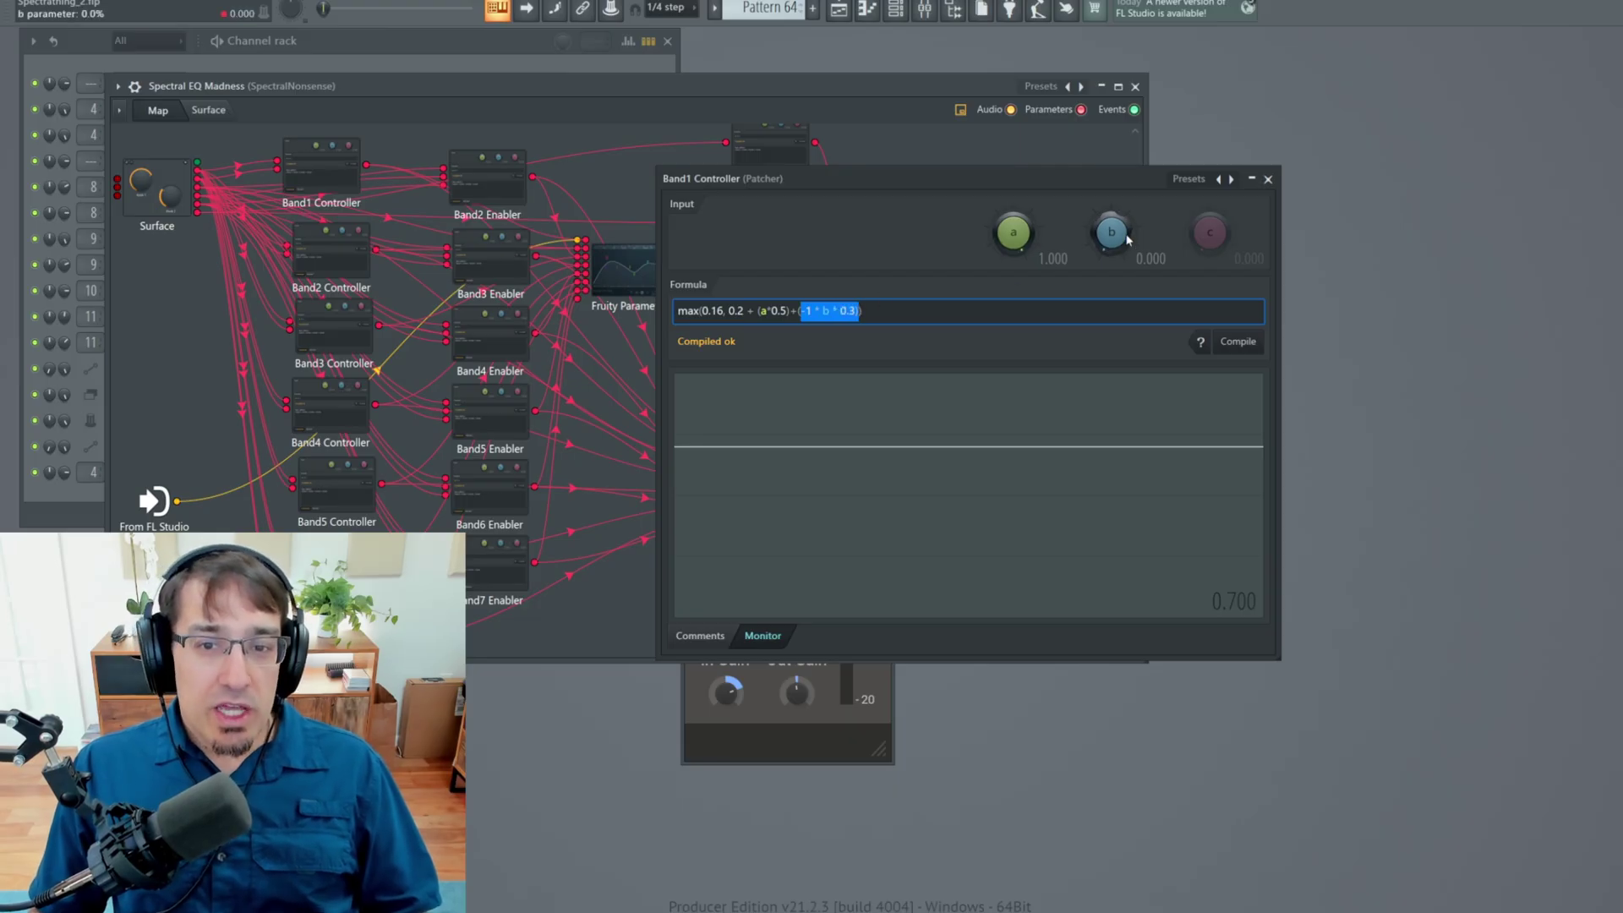
{"action": "left_click", "coordinate": [811, 311]}
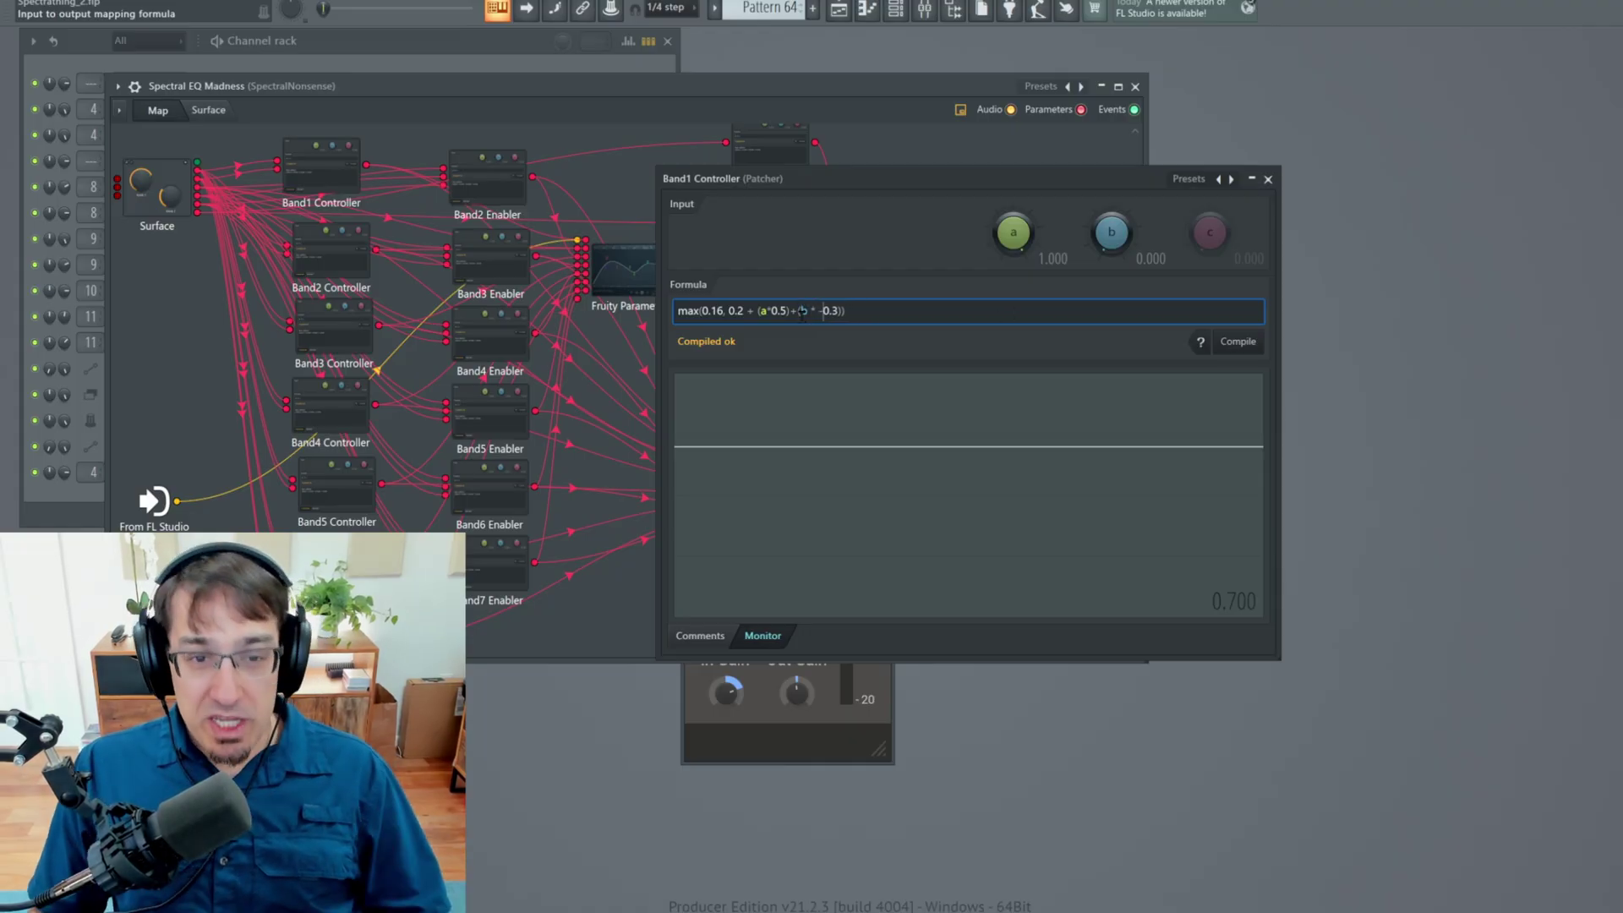
{"action": "mouse_move", "coordinate": [1111, 231]}
{"action": "left_mouse_down"}
{"action": "mouse_move", "coordinate": [1110, 84]}
{"action": "mouse_move", "coordinate": [1111, 245]}
{"action": "left_mouse_up"}
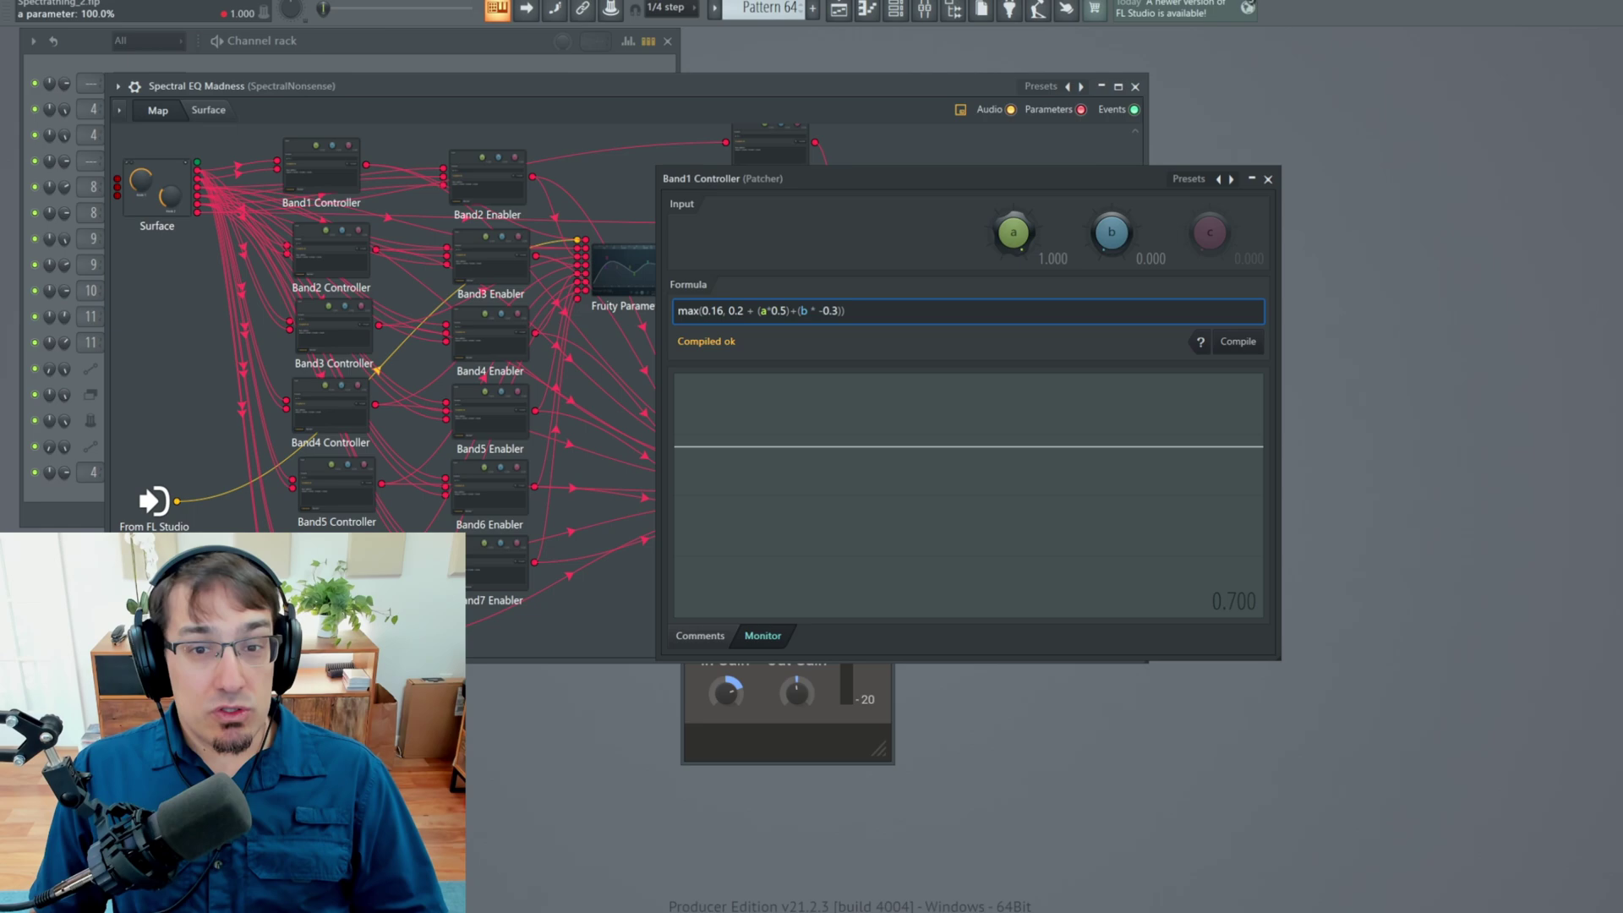
{"action": "left_click_drag", "start_coordinate": [1013, 232], "coordinate": [1111, 169]}
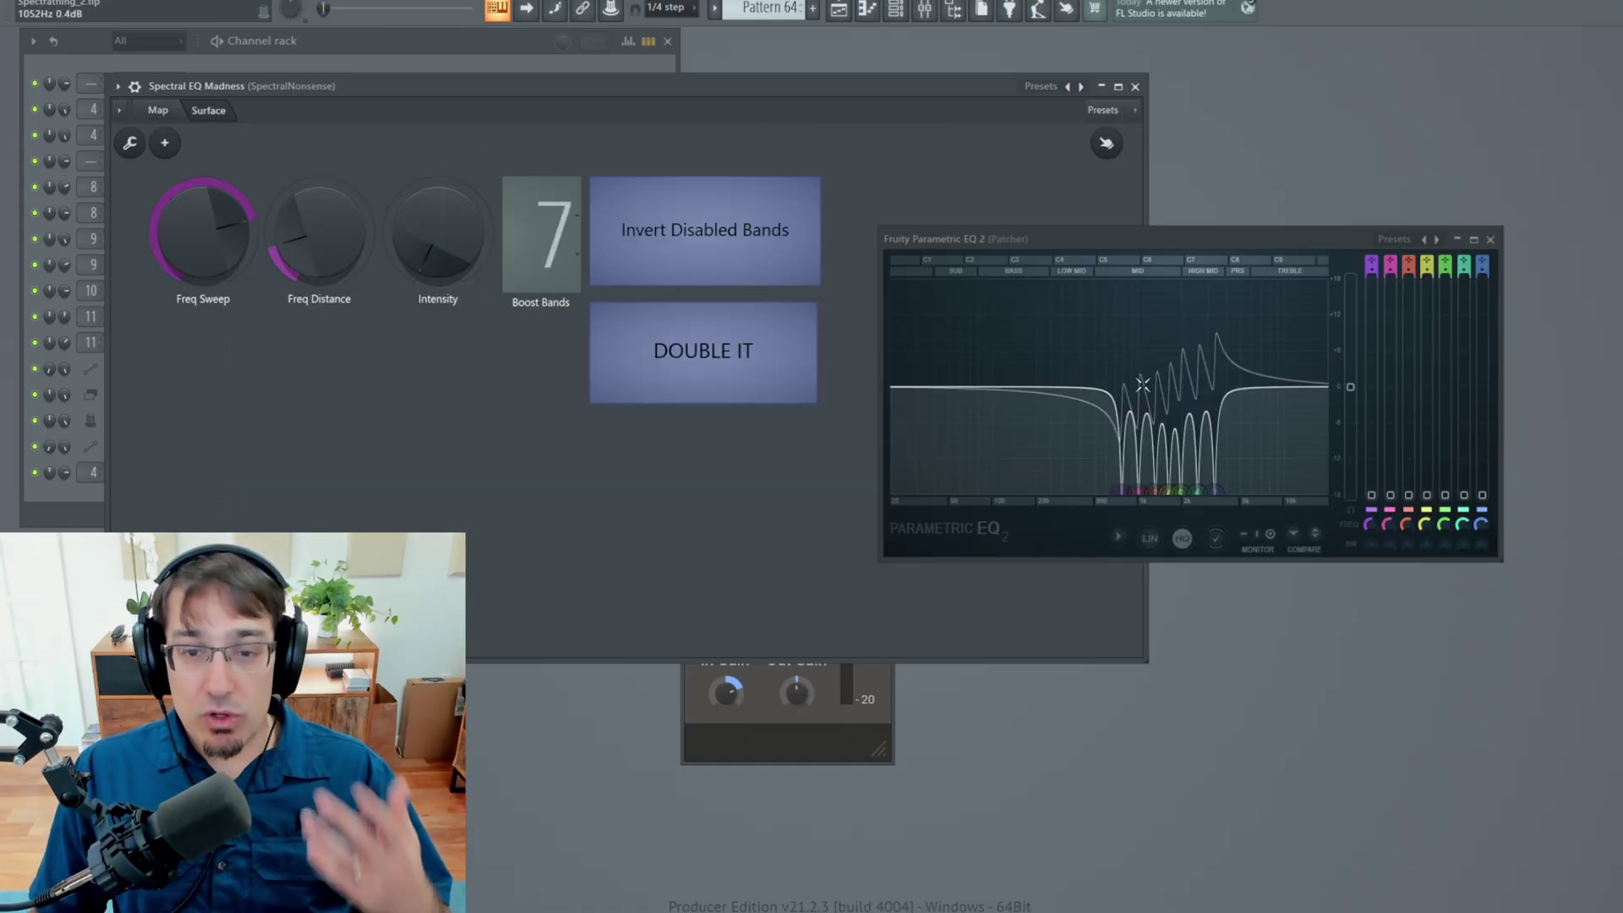
- Shift and spread the EQ notches from the patch surface, leaving Freq Sweep at about 0.53 and Freq Distance at about 0.62
{"action": "left_click_drag", "start_coordinate": [215, 226], "coordinate": [214, 253]}
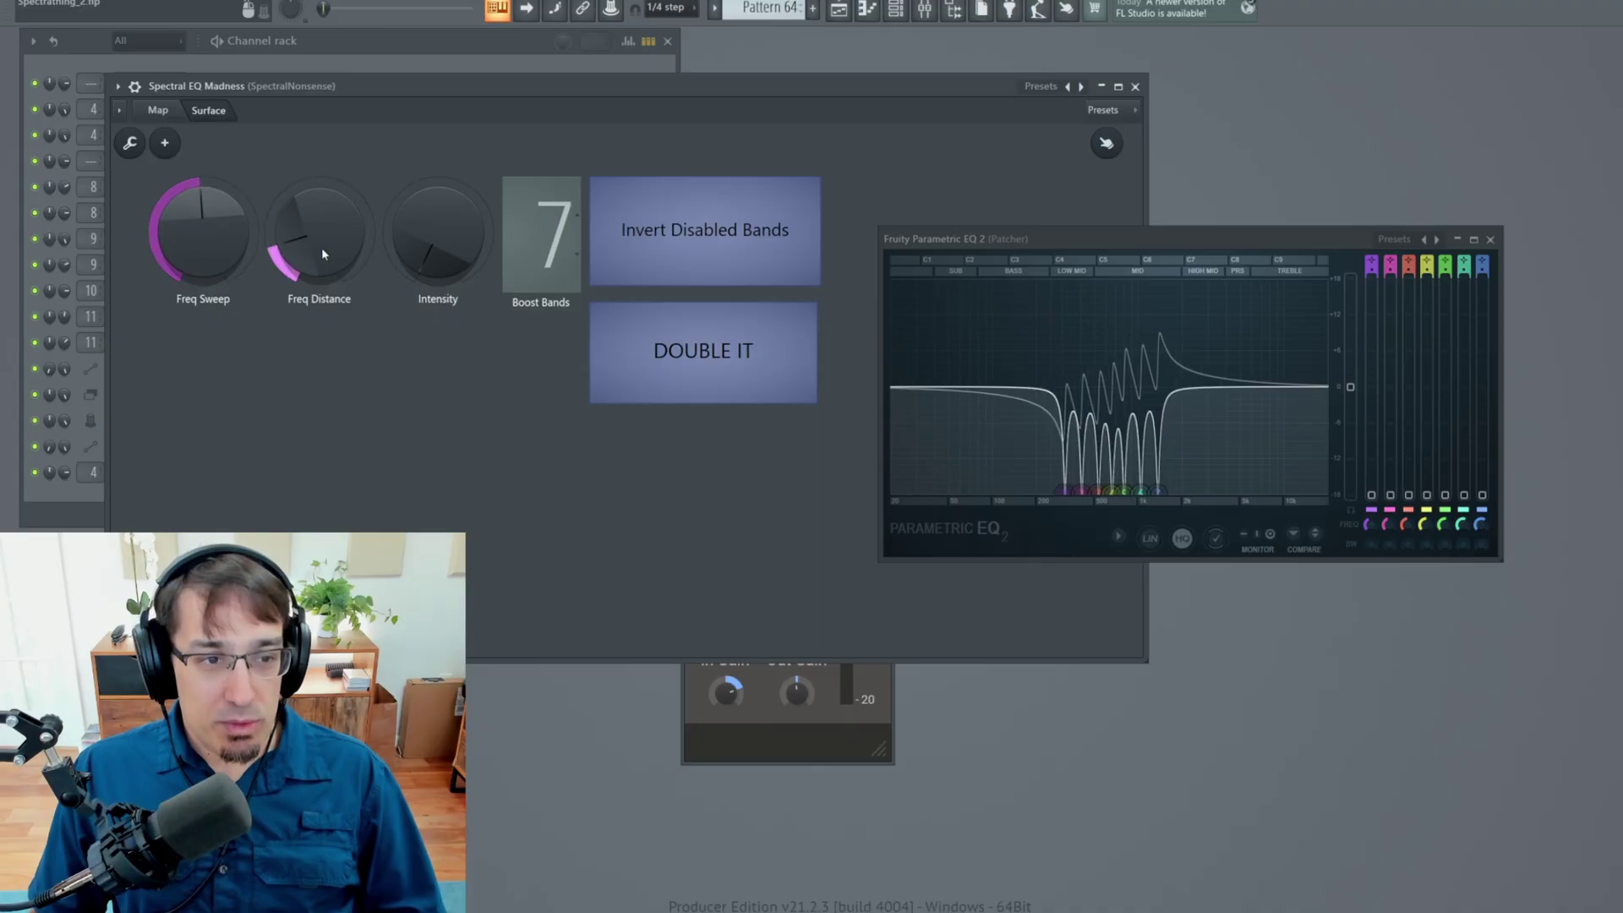
{"action": "left_click_drag", "start_coordinate": [322, 247], "coordinate": [321, 146]}
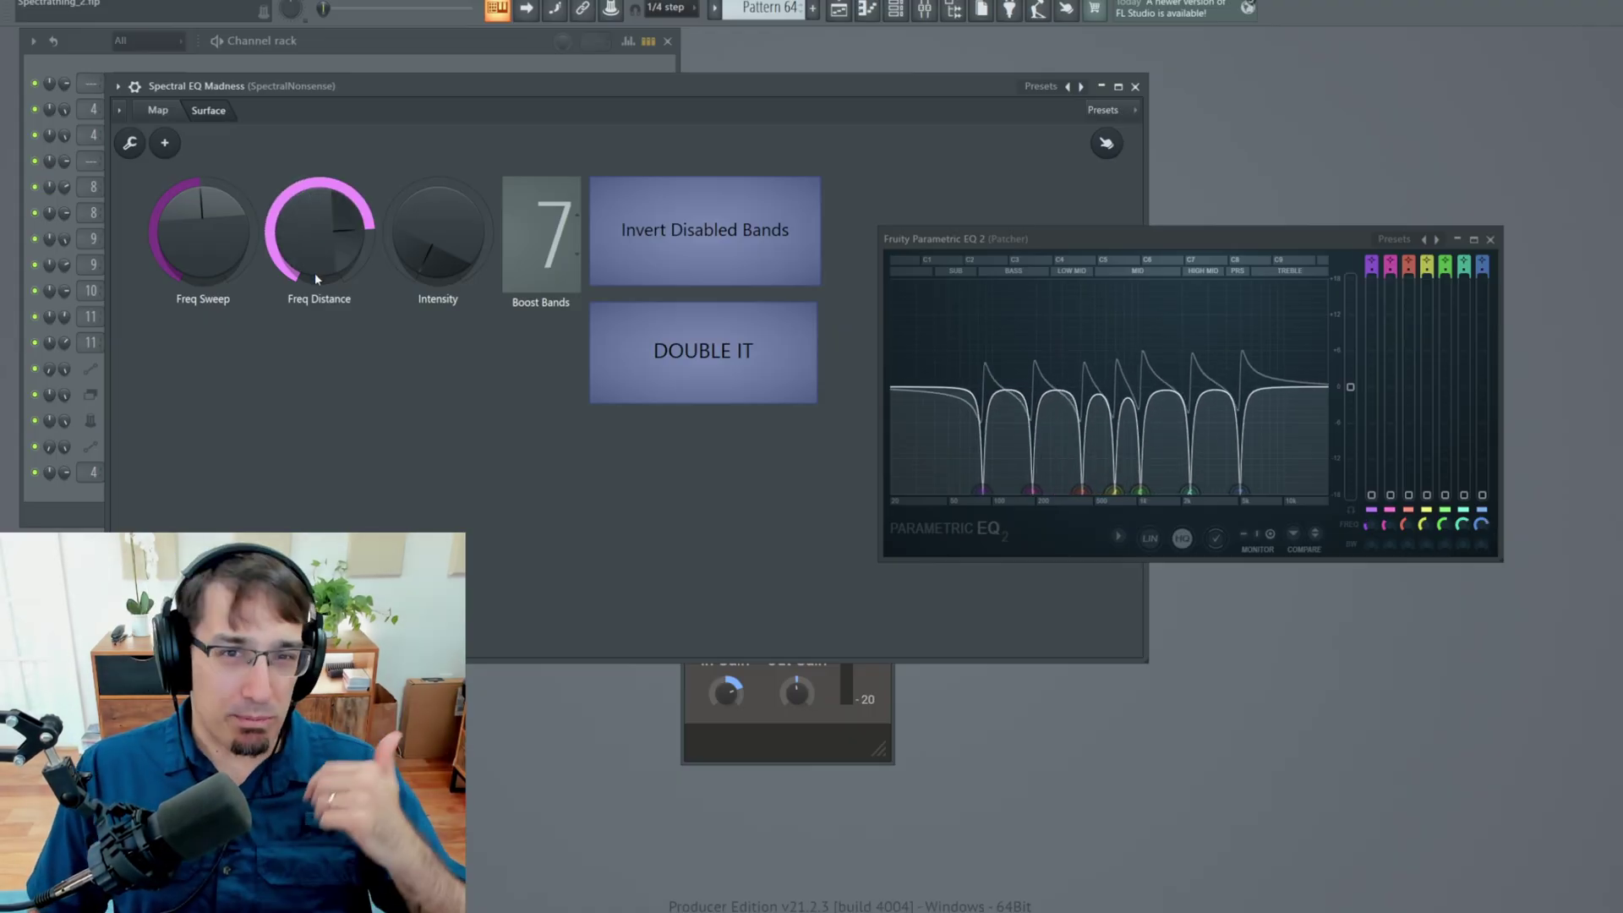
{"action": "left_click_drag", "start_coordinate": [326, 257], "coordinate": [326, 340]}
{"action": "mouse_move", "coordinate": [227, 252]}
{"action": "left_mouse_down"}
{"action": "mouse_move", "coordinate": [228, 269]}
{"action": "mouse_move", "coordinate": [227, 222]}
{"action": "mouse_move", "coordinate": [227, 281]}
{"action": "mouse_move", "coordinate": [228, 265]}
{"action": "left_mouse_up"}
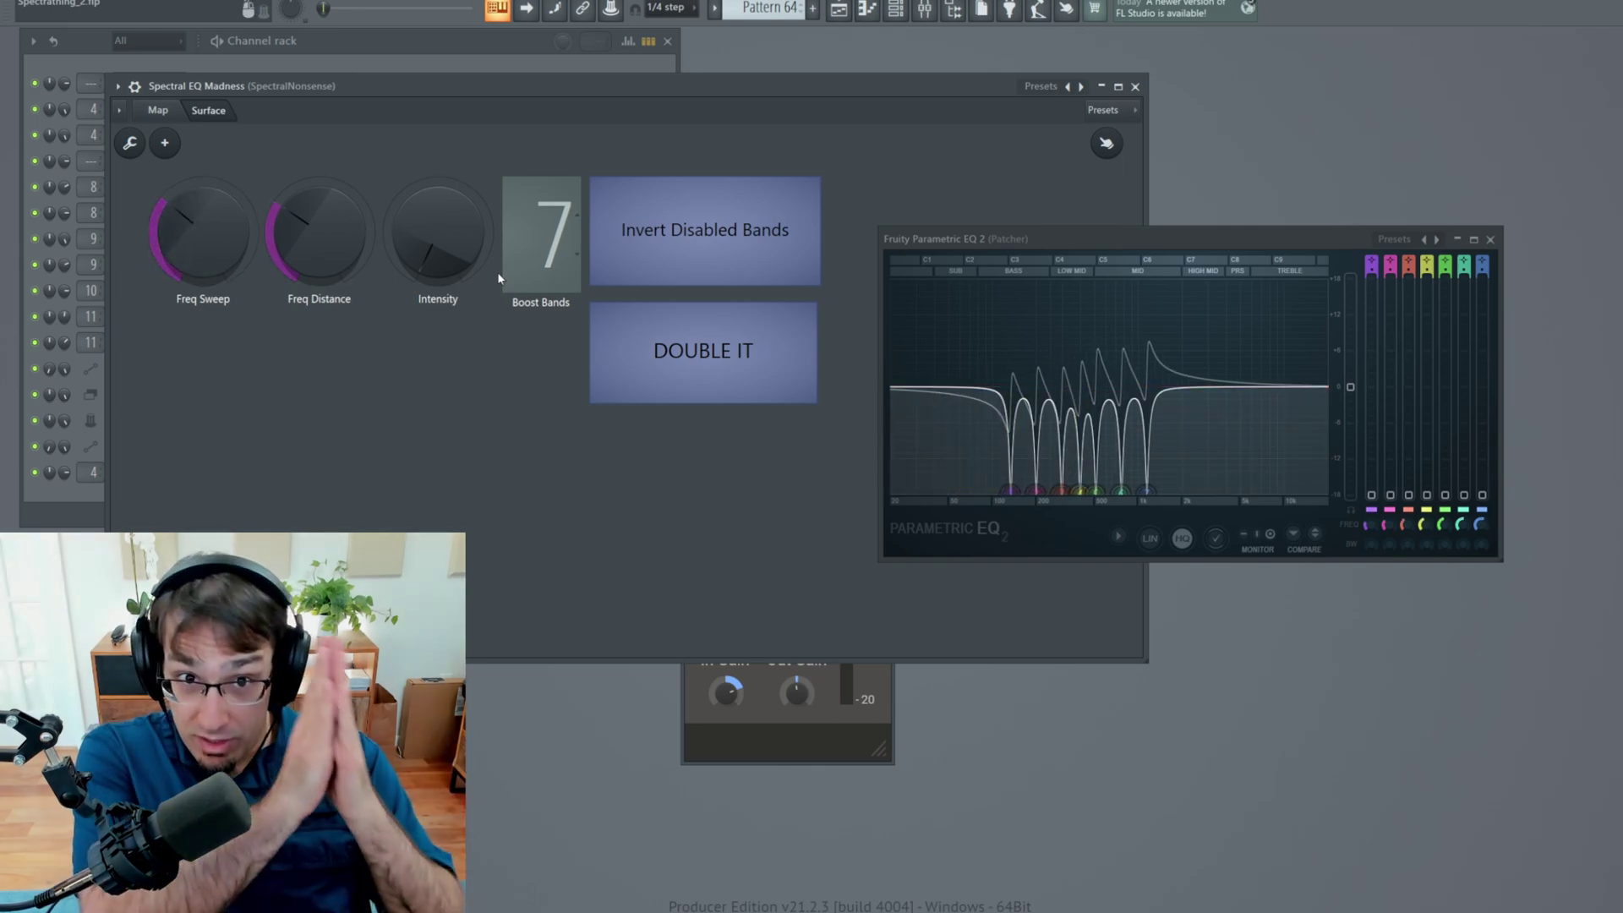
{"action": "mouse_move", "coordinate": [203, 232]}
{"action": "left_mouse_down"}
{"action": "mouse_move", "coordinate": [203, 257]}
{"action": "mouse_move", "coordinate": [203, 156]}
{"action": "mouse_move", "coordinate": [203, 221]}
{"action": "left_mouse_up"}
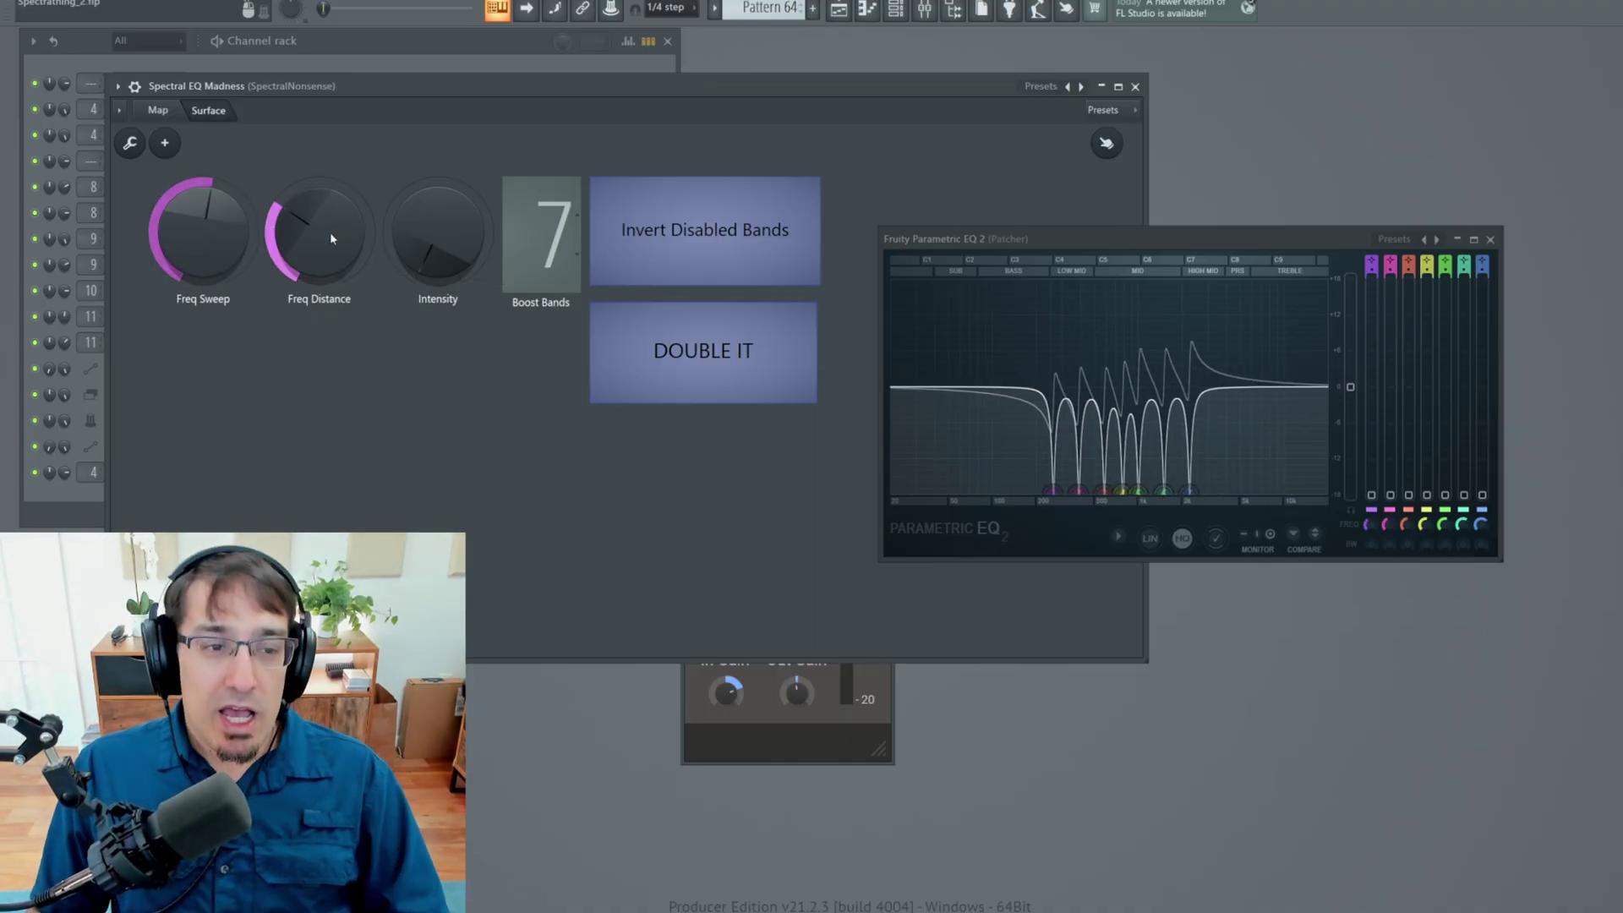
{"action": "mouse_move", "coordinate": [333, 239]}
{"action": "left_mouse_down"}
{"action": "mouse_move", "coordinate": [333, 283]}
{"action": "mouse_move", "coordinate": [319, 205]}
{"action": "mouse_move", "coordinate": [319, 246]}
{"action": "mouse_move", "coordinate": [319, 227]}
{"action": "left_mouse_up"}
- Compare the formulas of the Band1 Controller and the Band7 Controller in the patch map
{"action": "left_click", "coordinate": [176, 110]}
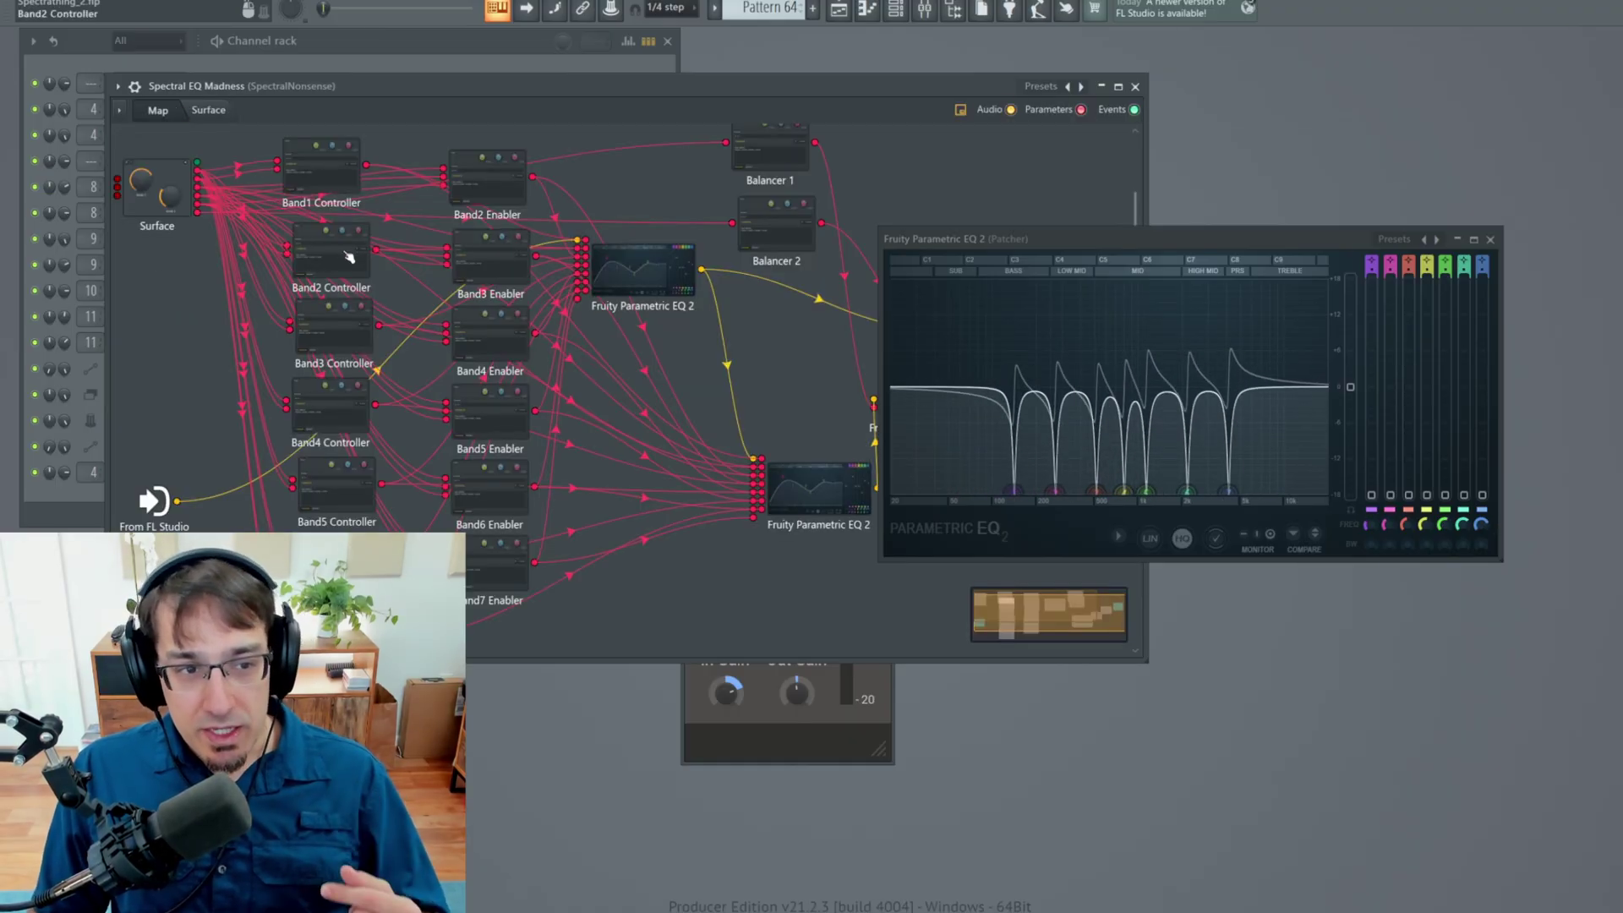
{"action": "left_click", "coordinate": [321, 169]}
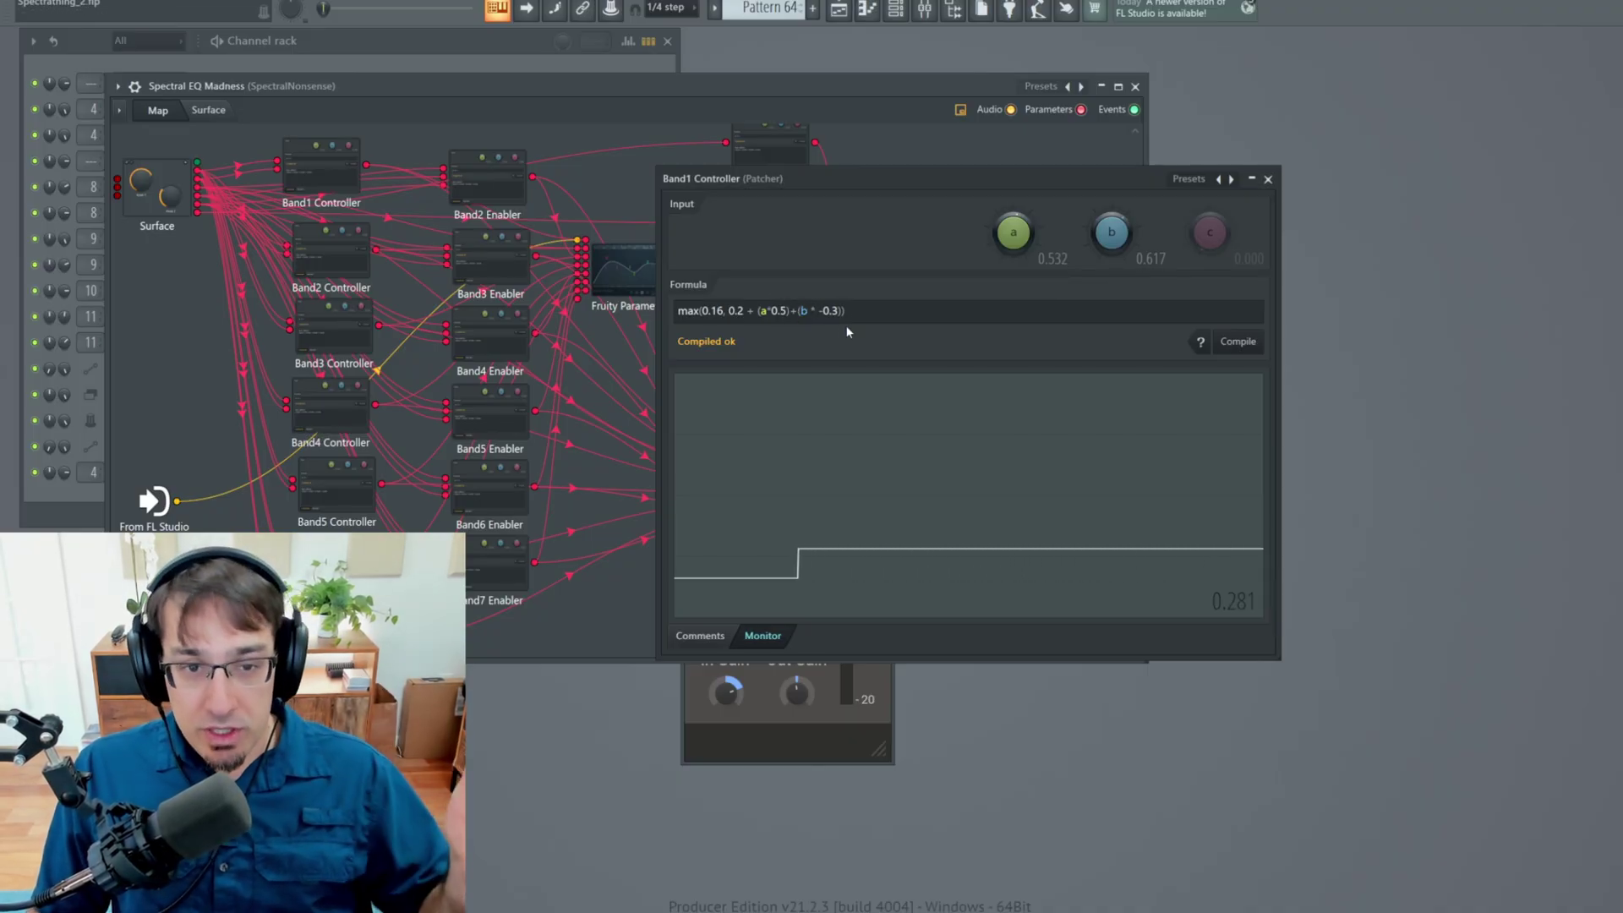
{"action": "scroll", "coordinate": [390, 457], "scroll_direction": "down", "scroll_amount": 1}
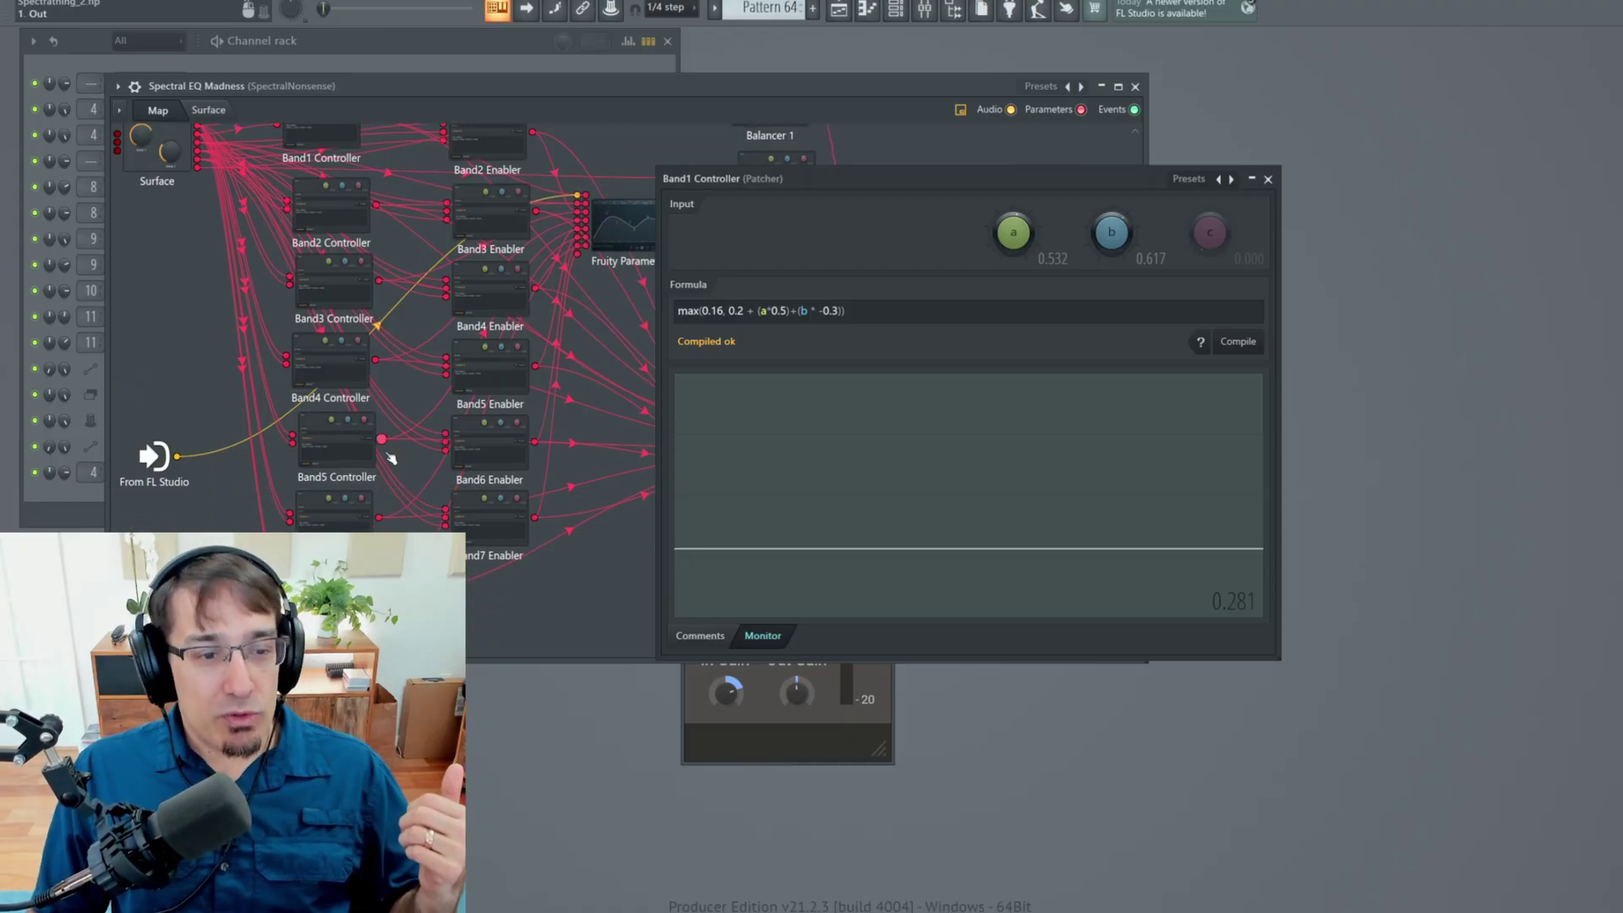
{"action": "double_click", "coordinate": [334, 592]}
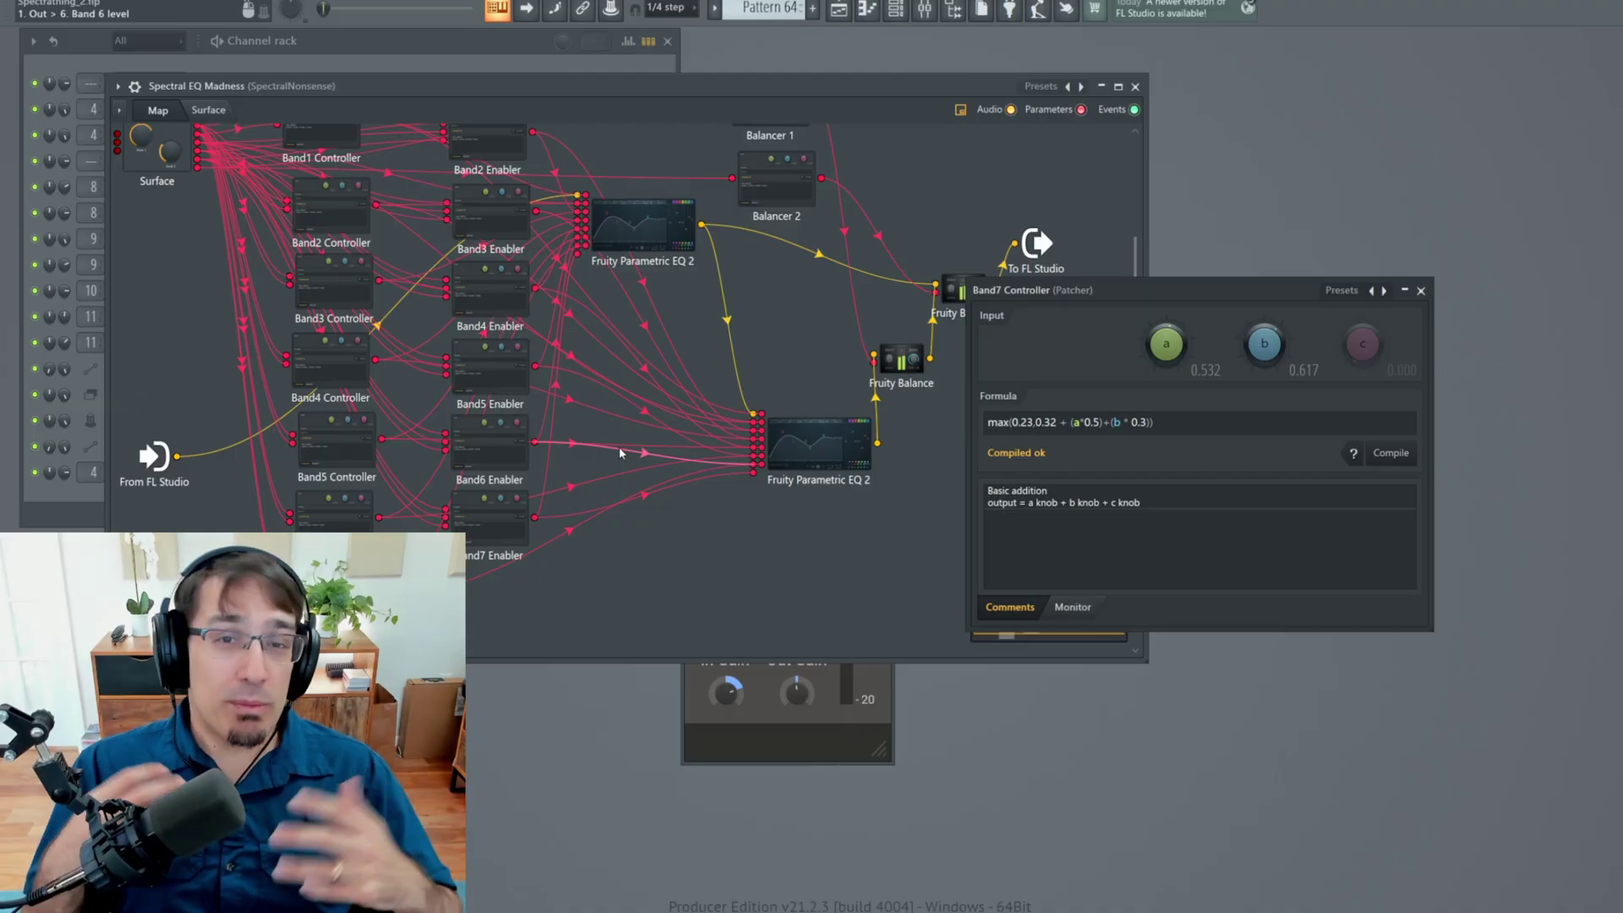
{"action": "scroll", "coordinate": [459, 355], "scroll_direction": "up", "scroll_amount": 2}
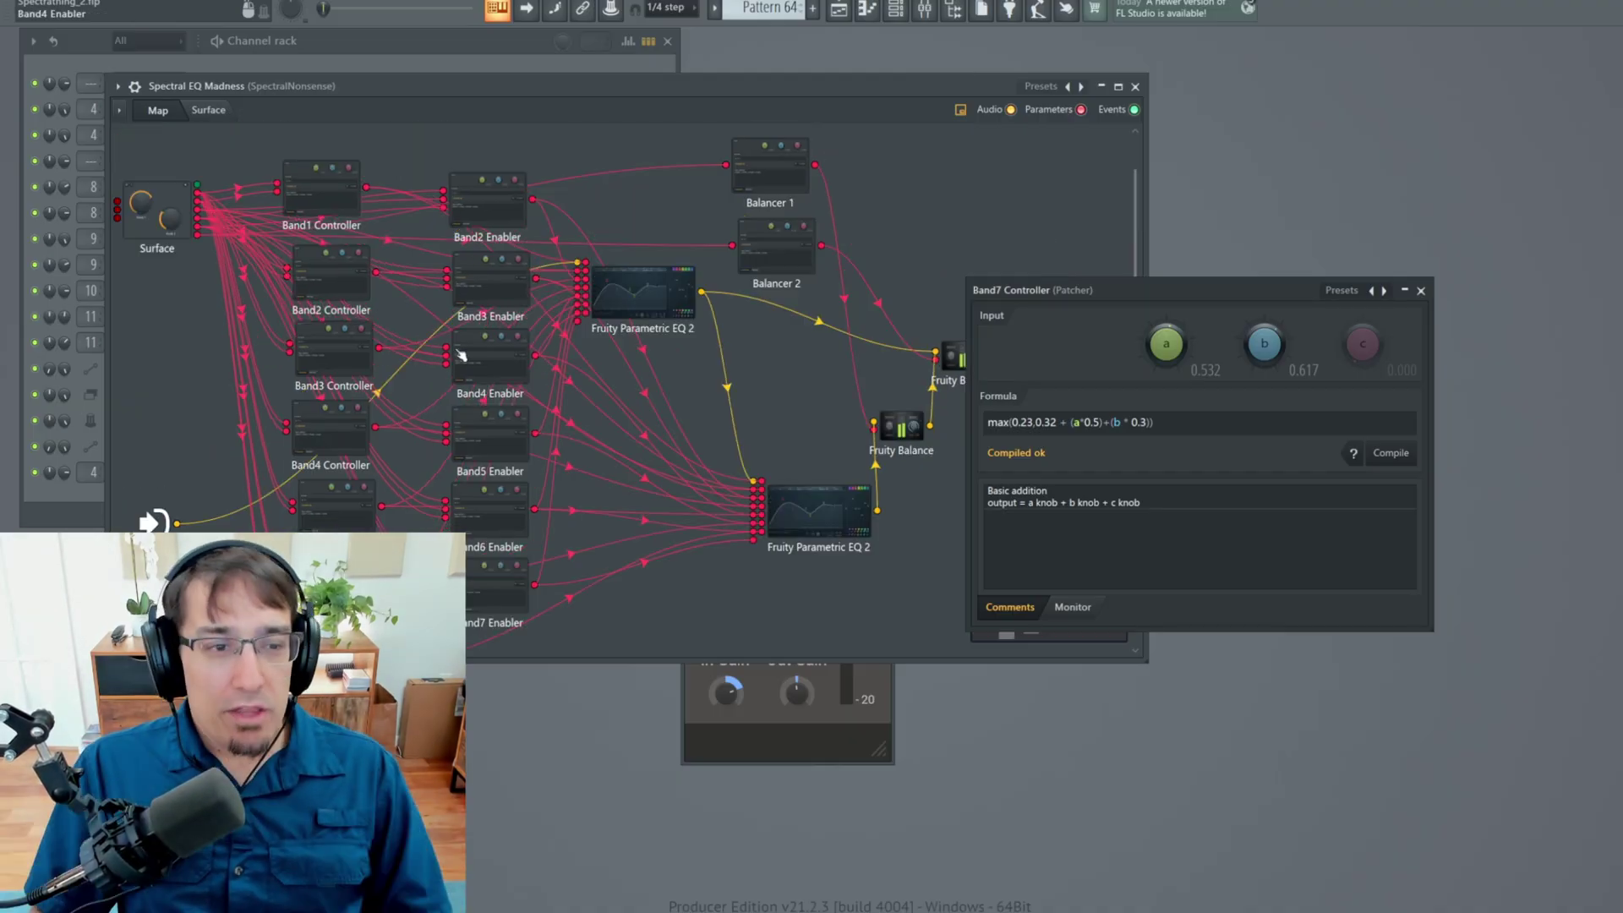
{"action": "left_click", "coordinate": [317, 201]}
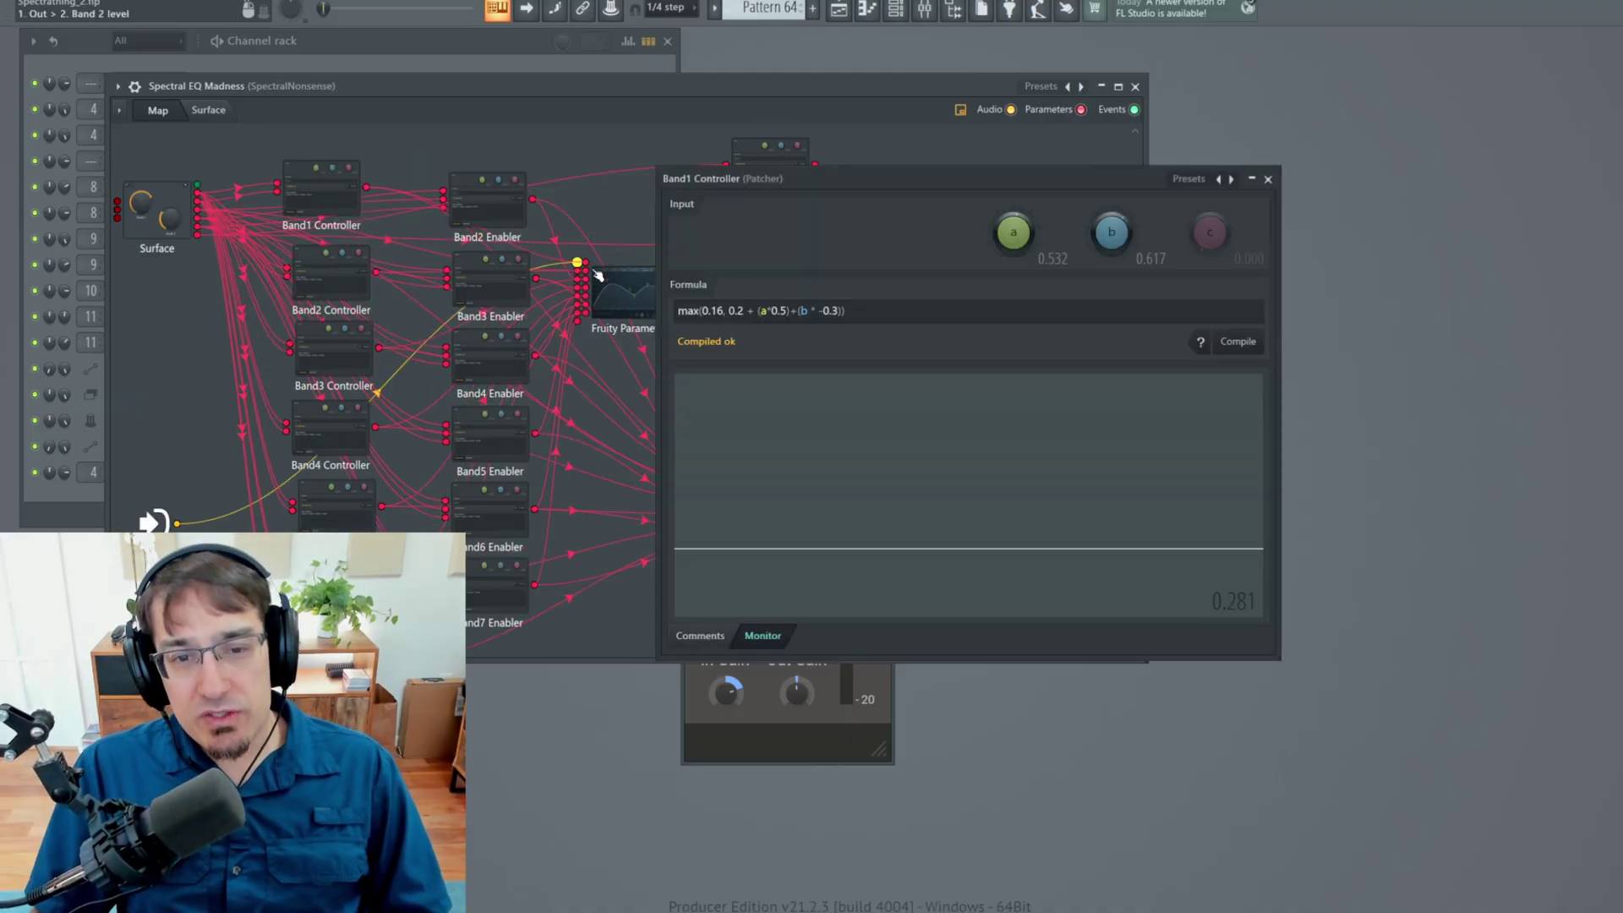
- Set the multiplier of a in the Band1 Controller formula to 0.7, and test Freq Distance on the patch surface
{"action": "double_click", "coordinate": [686, 311]}
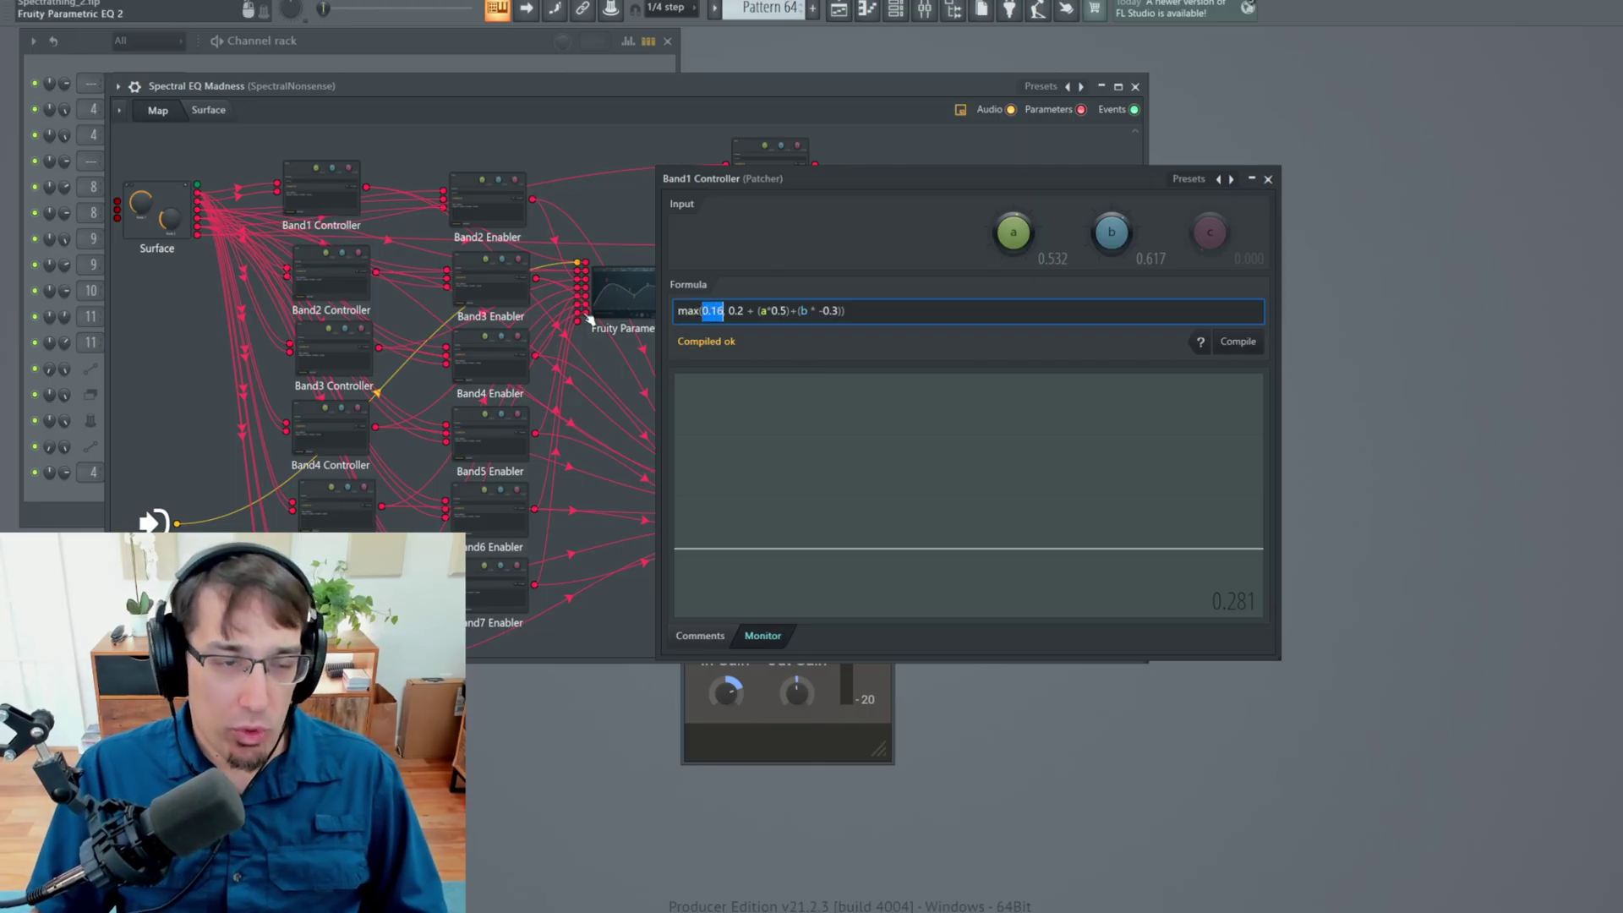
{"action": "left_click", "coordinate": [352, 282]}
{"action": "left_click", "coordinate": [828, 309]}
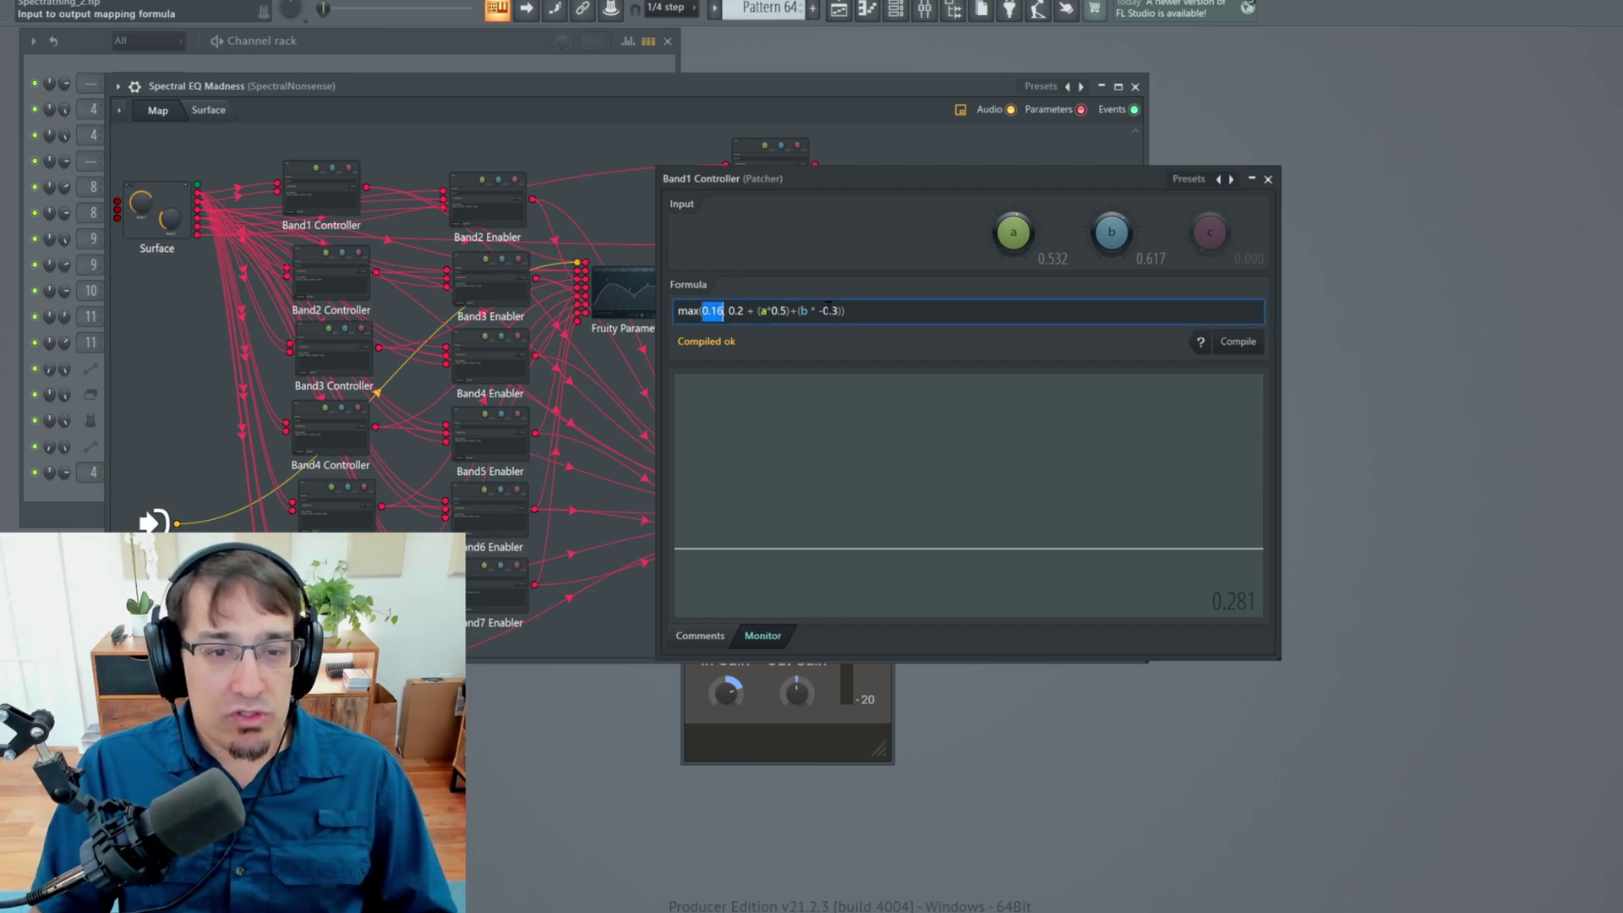
{"action": "left_click_drag", "start_coordinate": [786, 311], "coordinate": [778, 311]}
{"action": "key", "text": "BackSpace"}
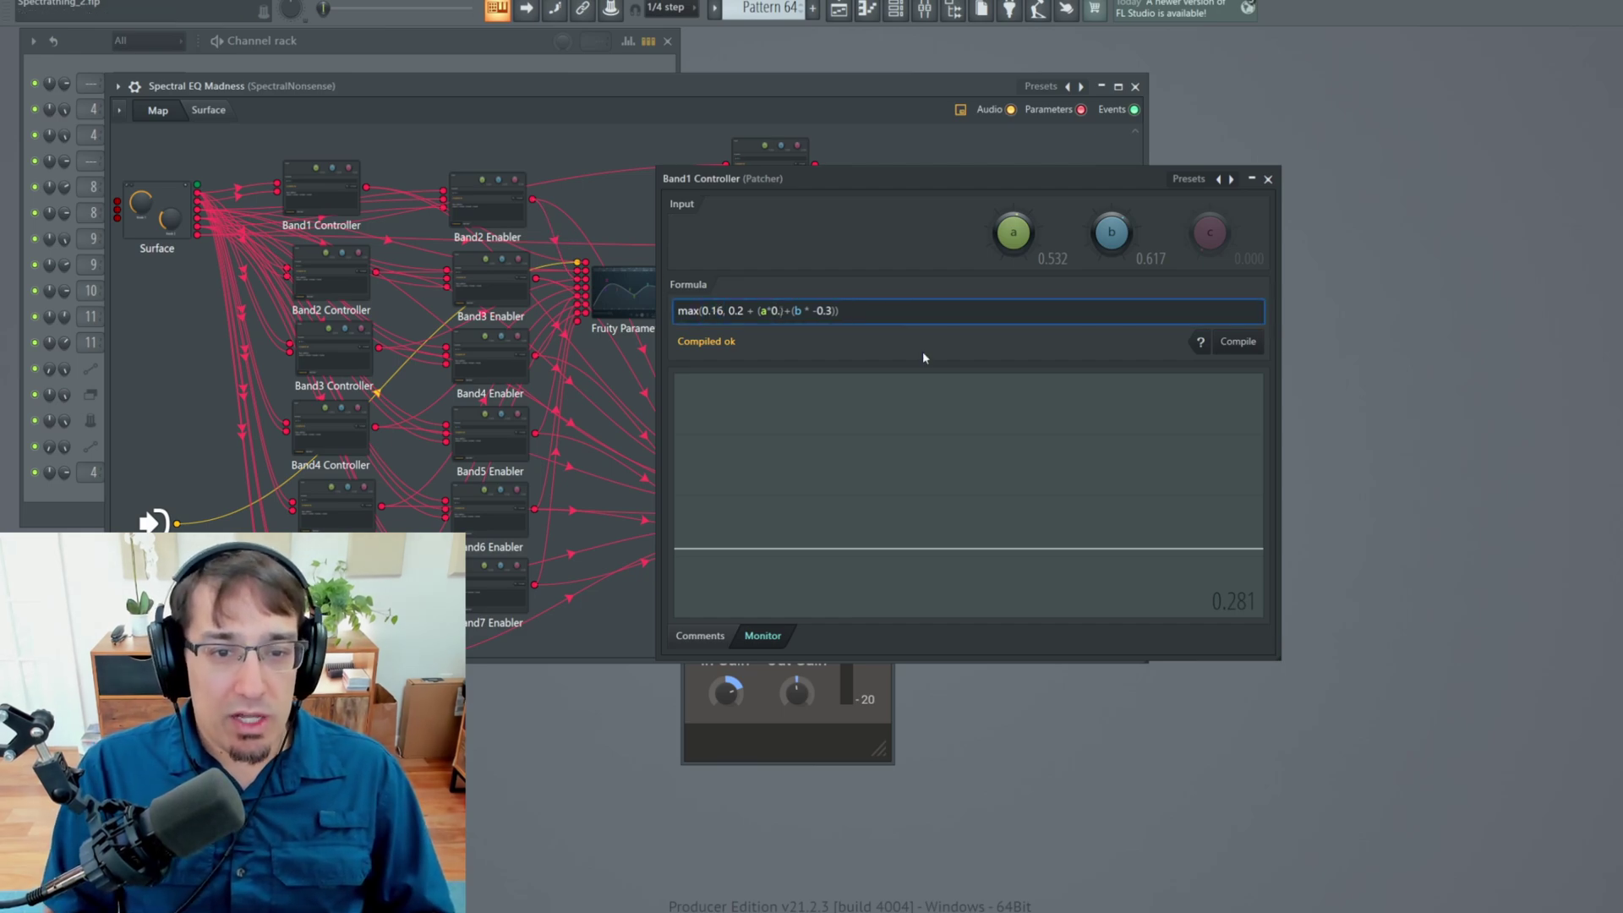
{"action": "type", "text": "6"}
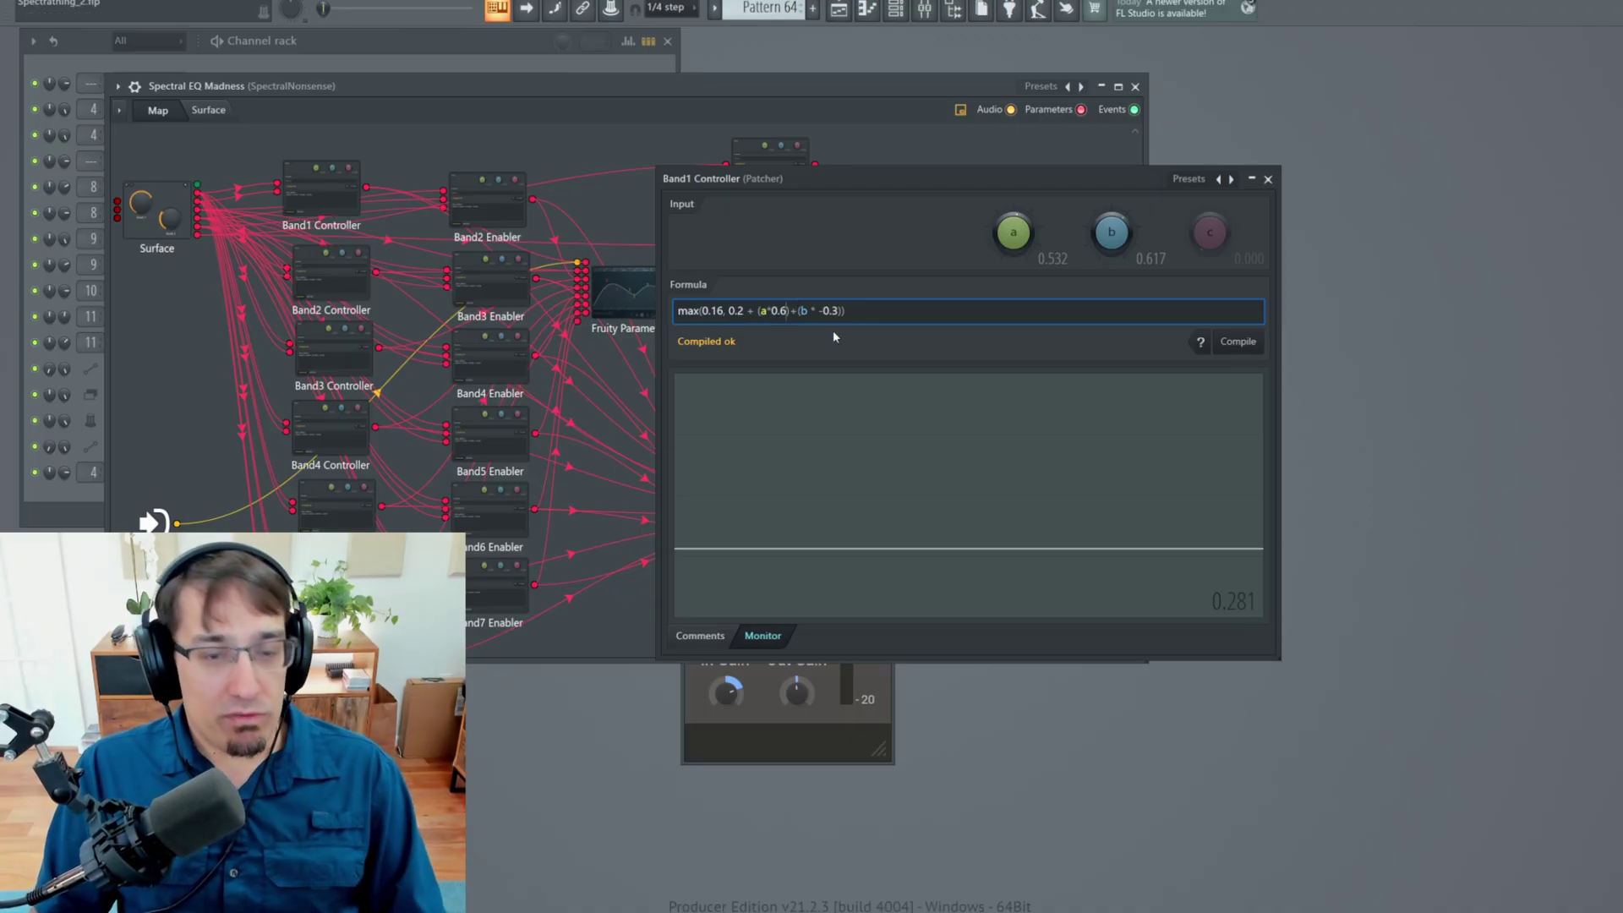
{"action": "key", "text": "BackSpace"}
{"action": "type", "text": "7"}
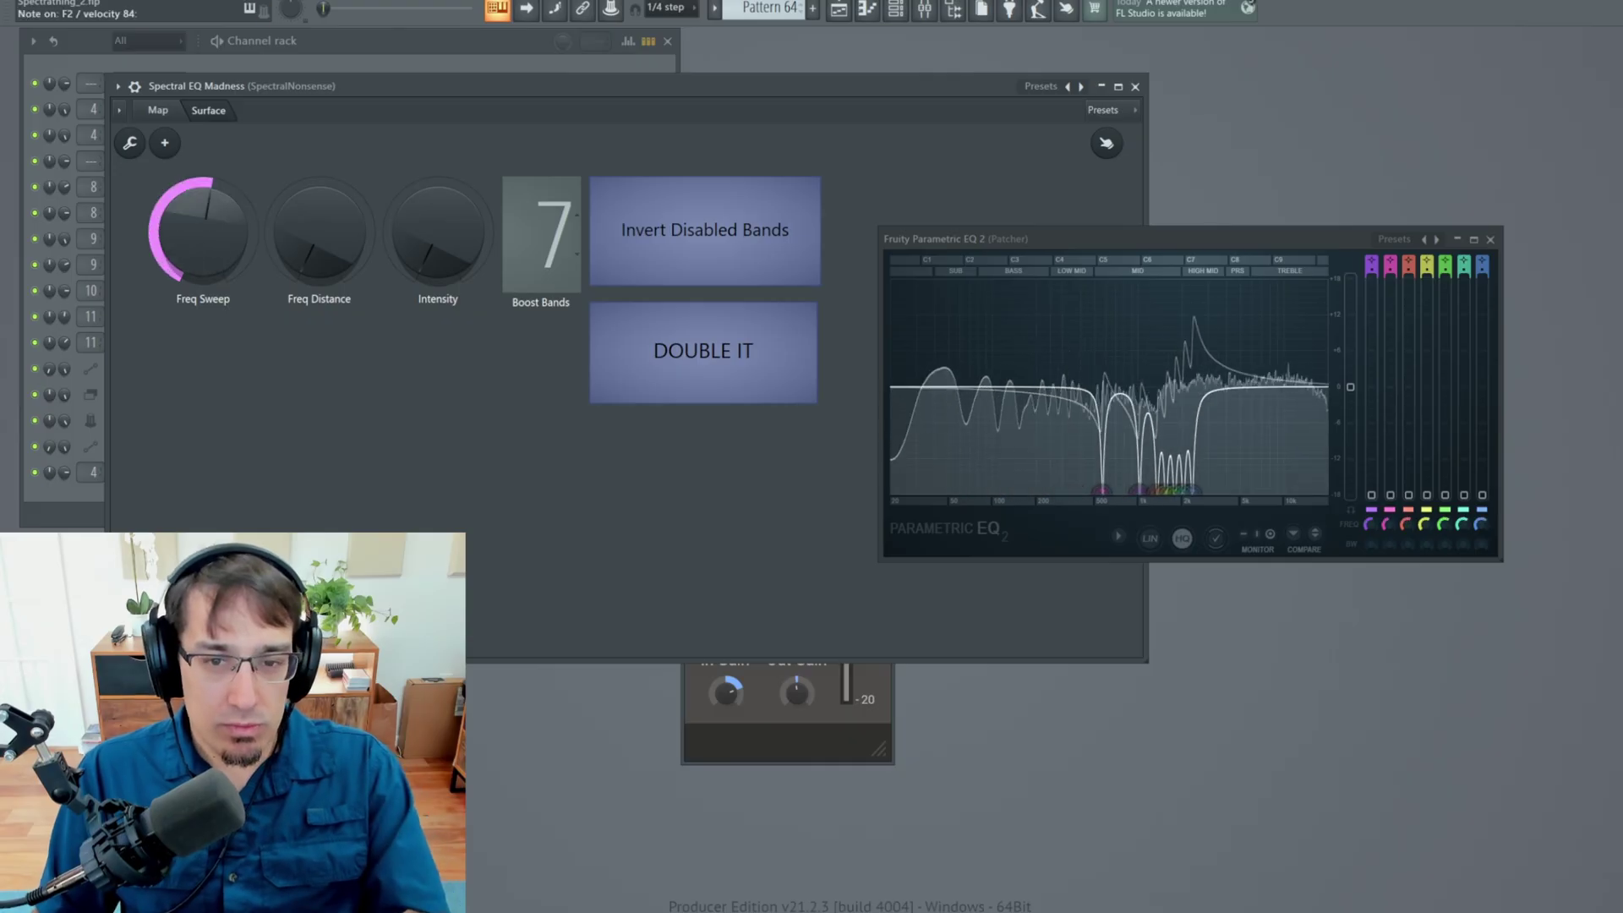
{"action": "left_click_drag", "start_coordinate": [320, 249], "coordinate": [320, 119]}
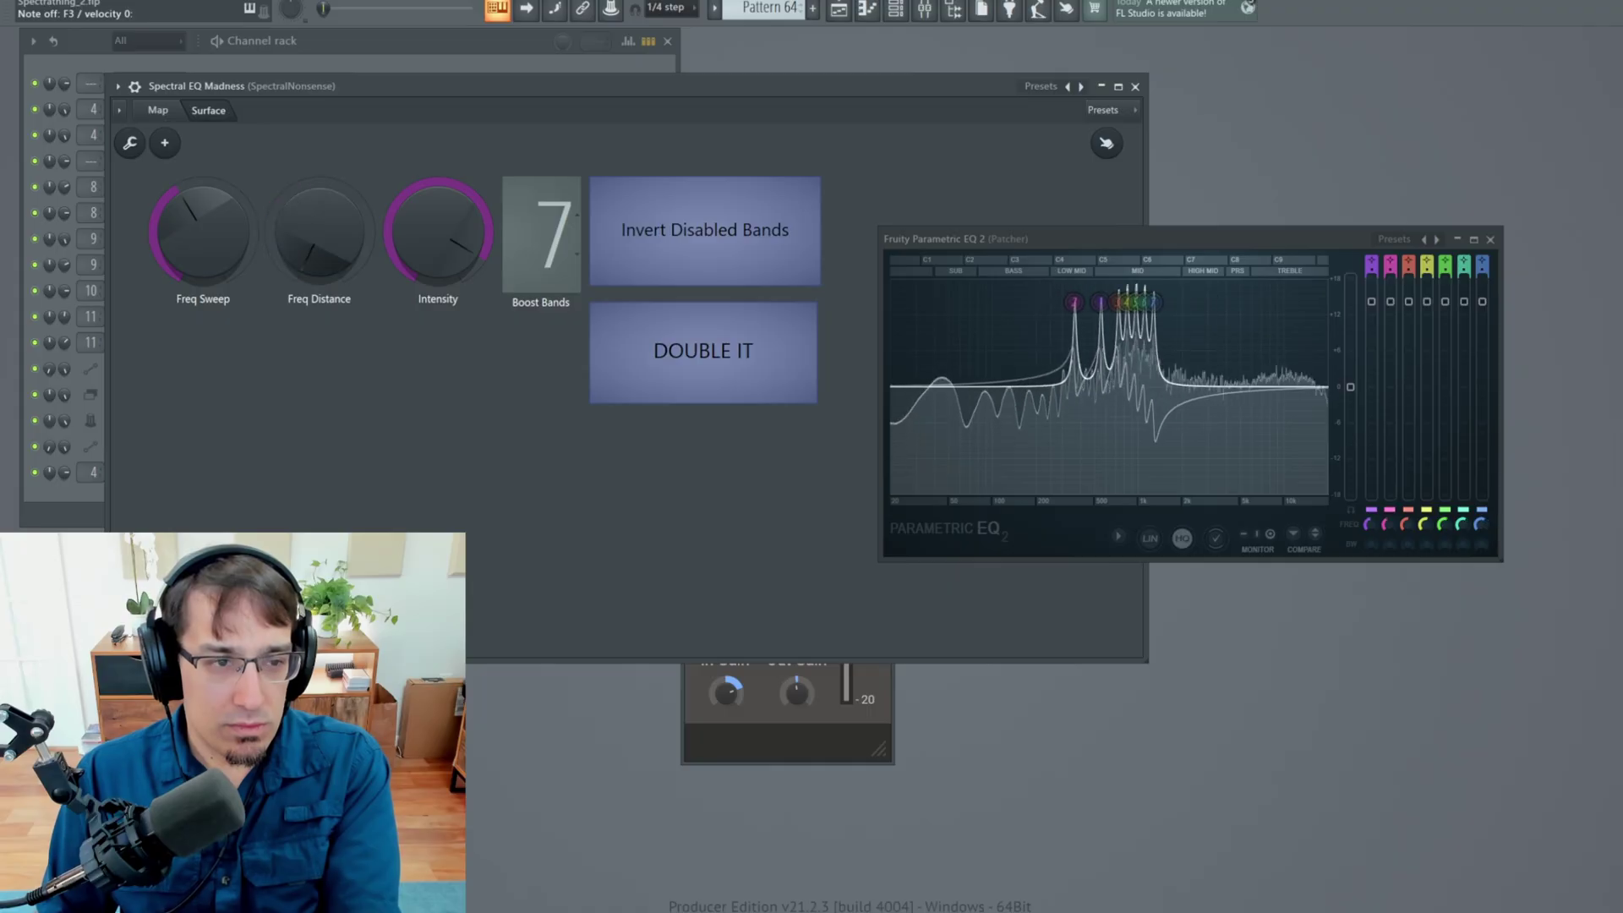
- Open the Band2 Enabler from the patch map and highlight its whole formula to examine the band switching conditions
{"action": "left_click", "coordinate": [158, 110]}
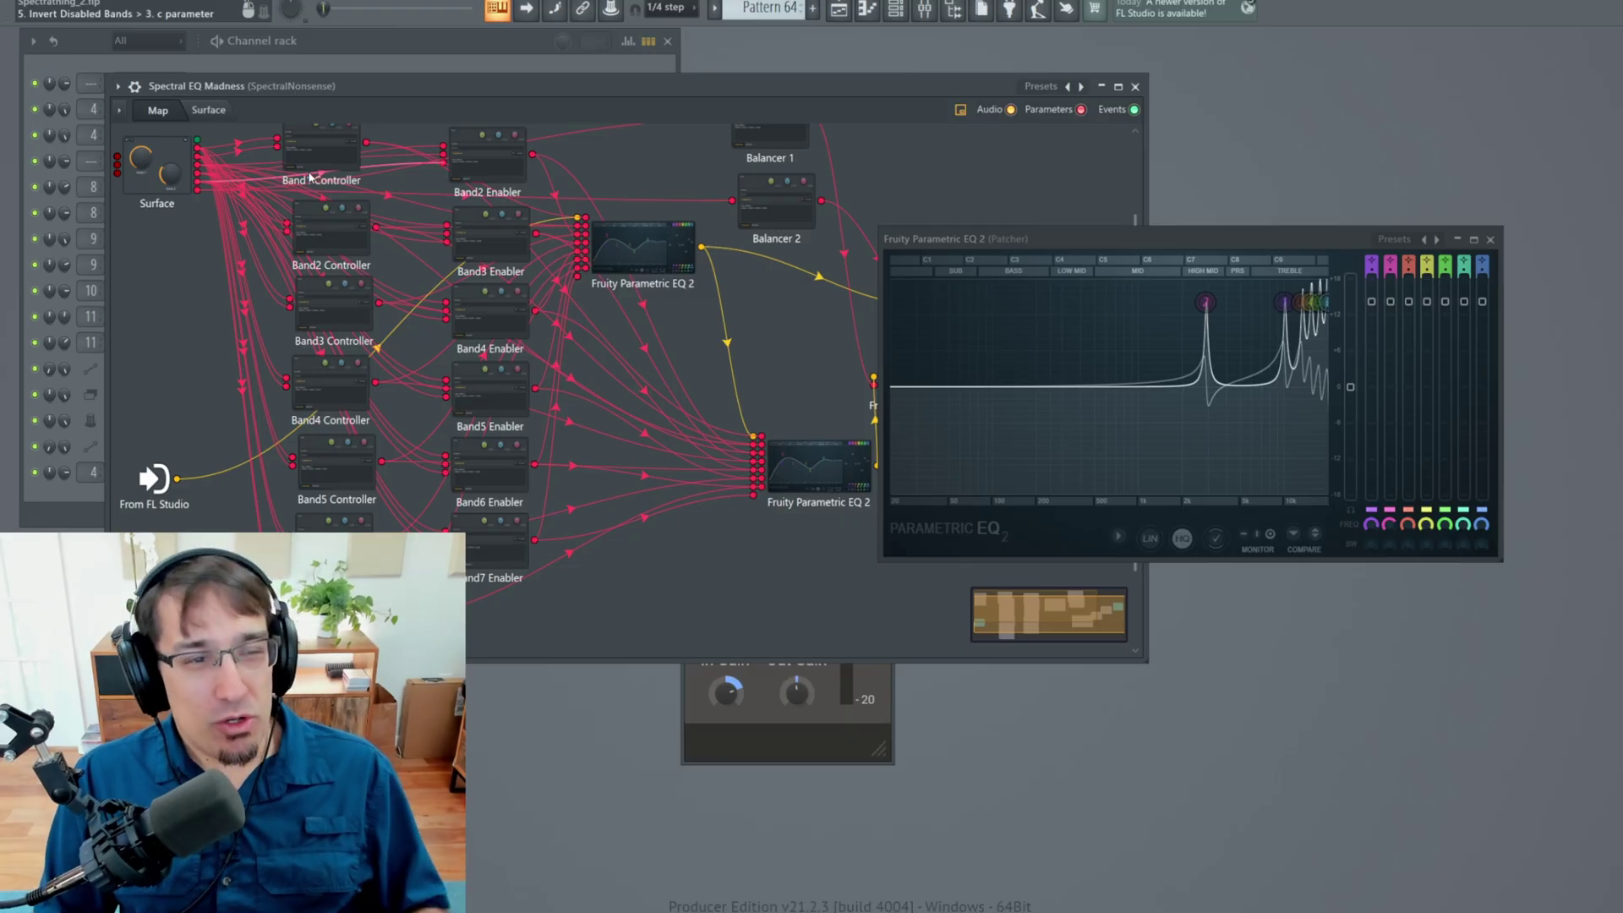
{"action": "scroll", "coordinate": [572, 256], "scroll_direction": "down", "scroll_amount": 1}
{"action": "scroll", "coordinate": [536, 210], "scroll_direction": "up", "scroll_amount": 2}
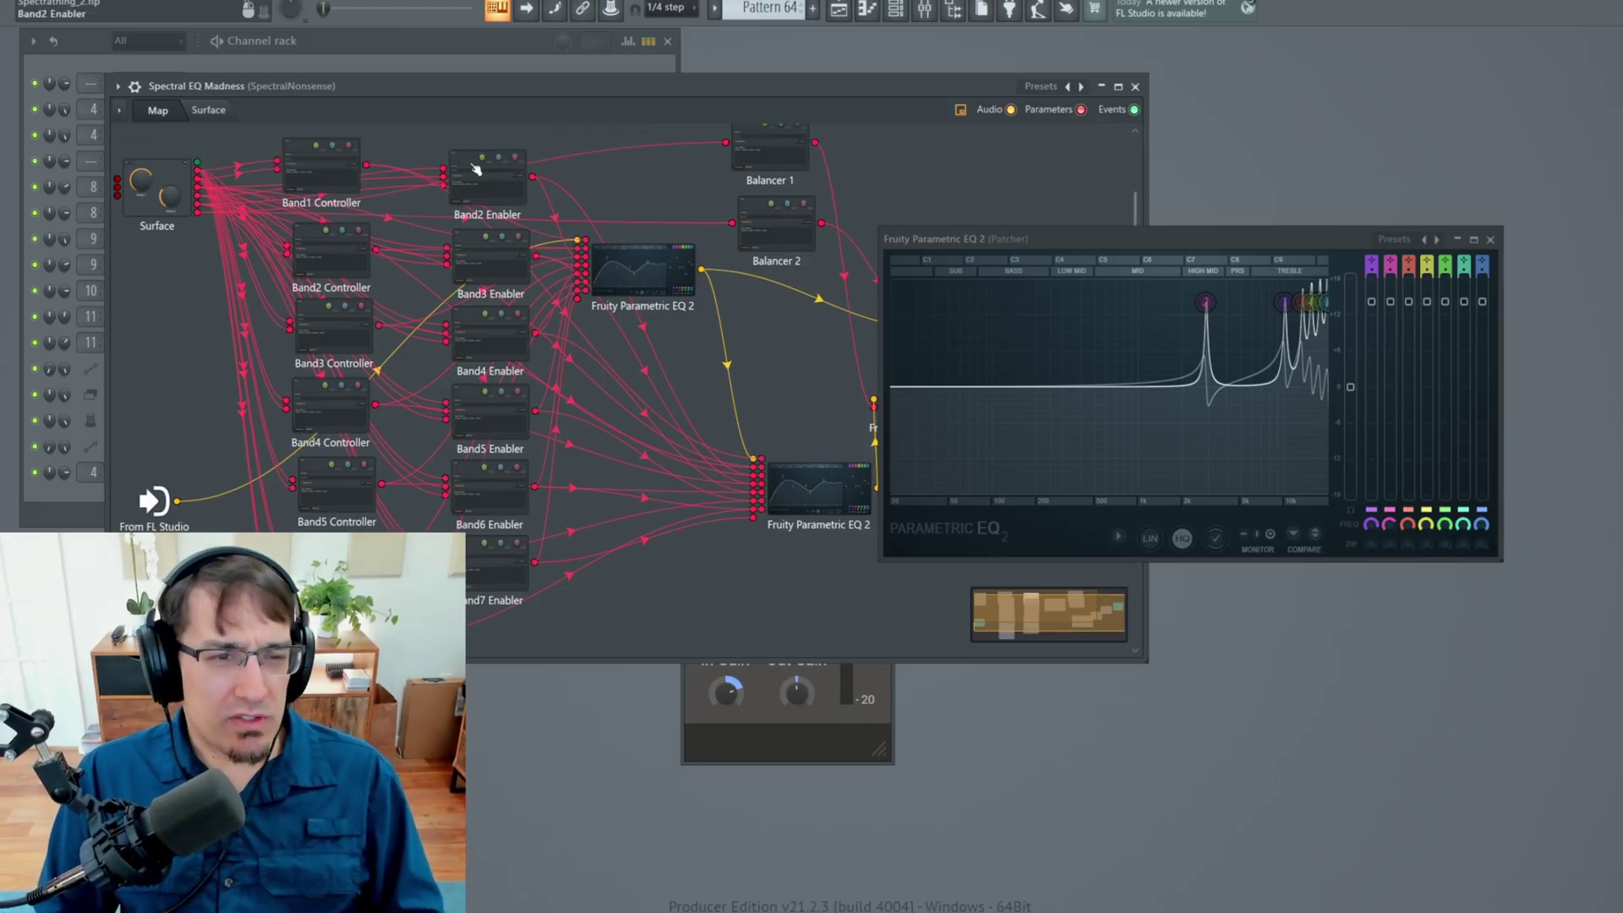
{"action": "double_click", "coordinate": [474, 169]}
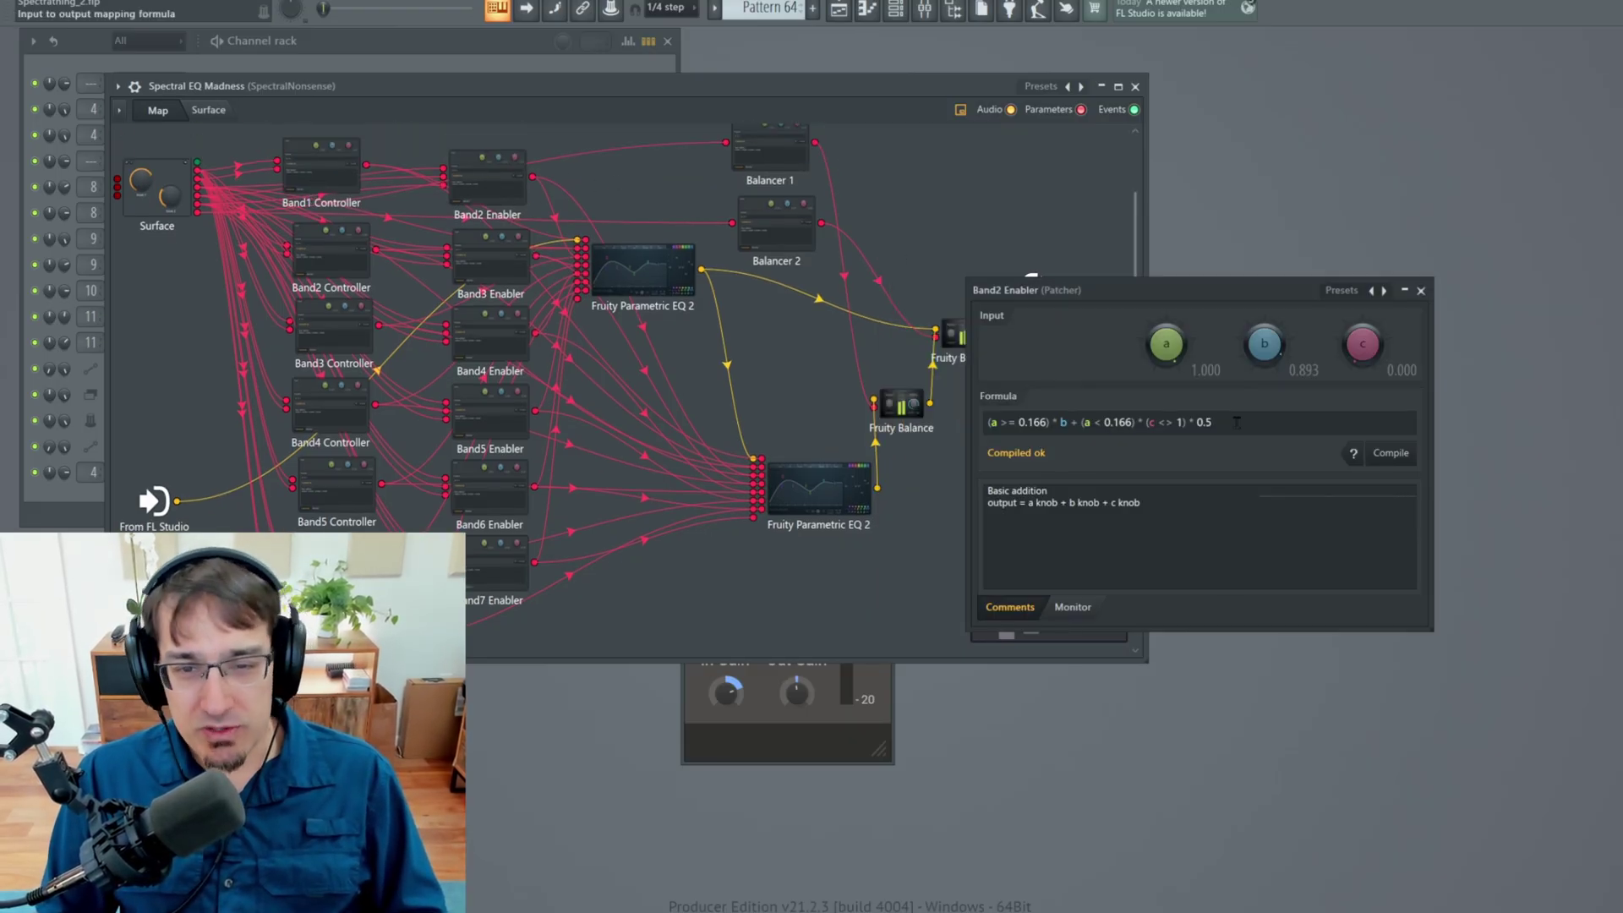
{"action": "left_click_drag", "start_coordinate": [1237, 421], "coordinate": [988, 422]}
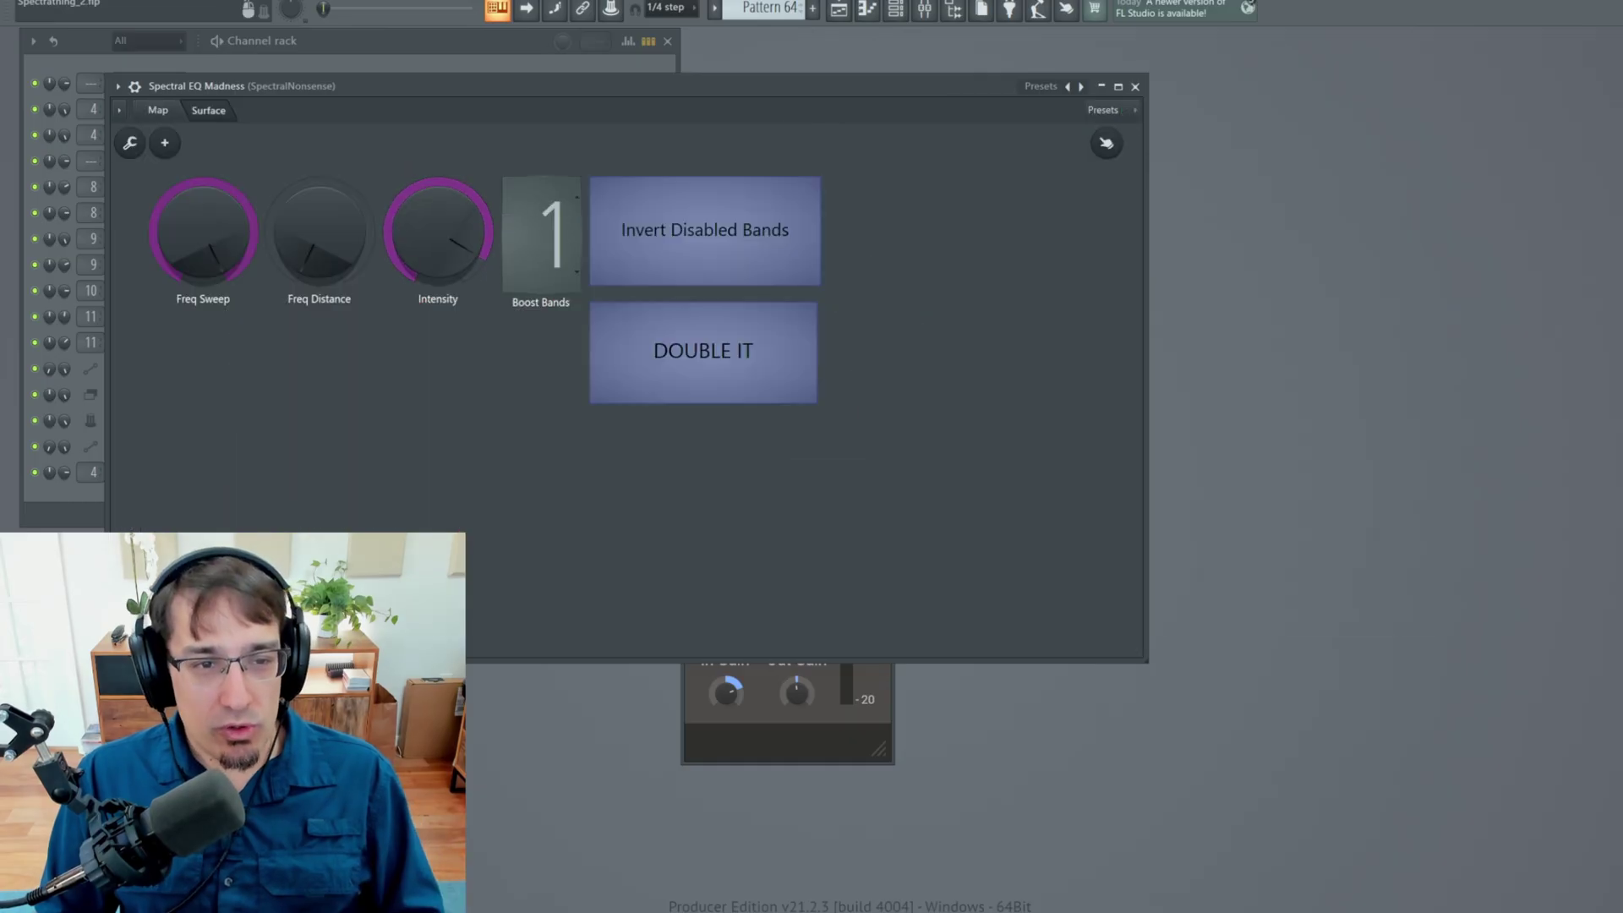
- Bring up the first Fruity Parametric EQ 2 from the patch map, toggle Invert Disabled Bands on the surface and set Boost Bands to 4
{"action": "left_click", "coordinate": [158, 111]}
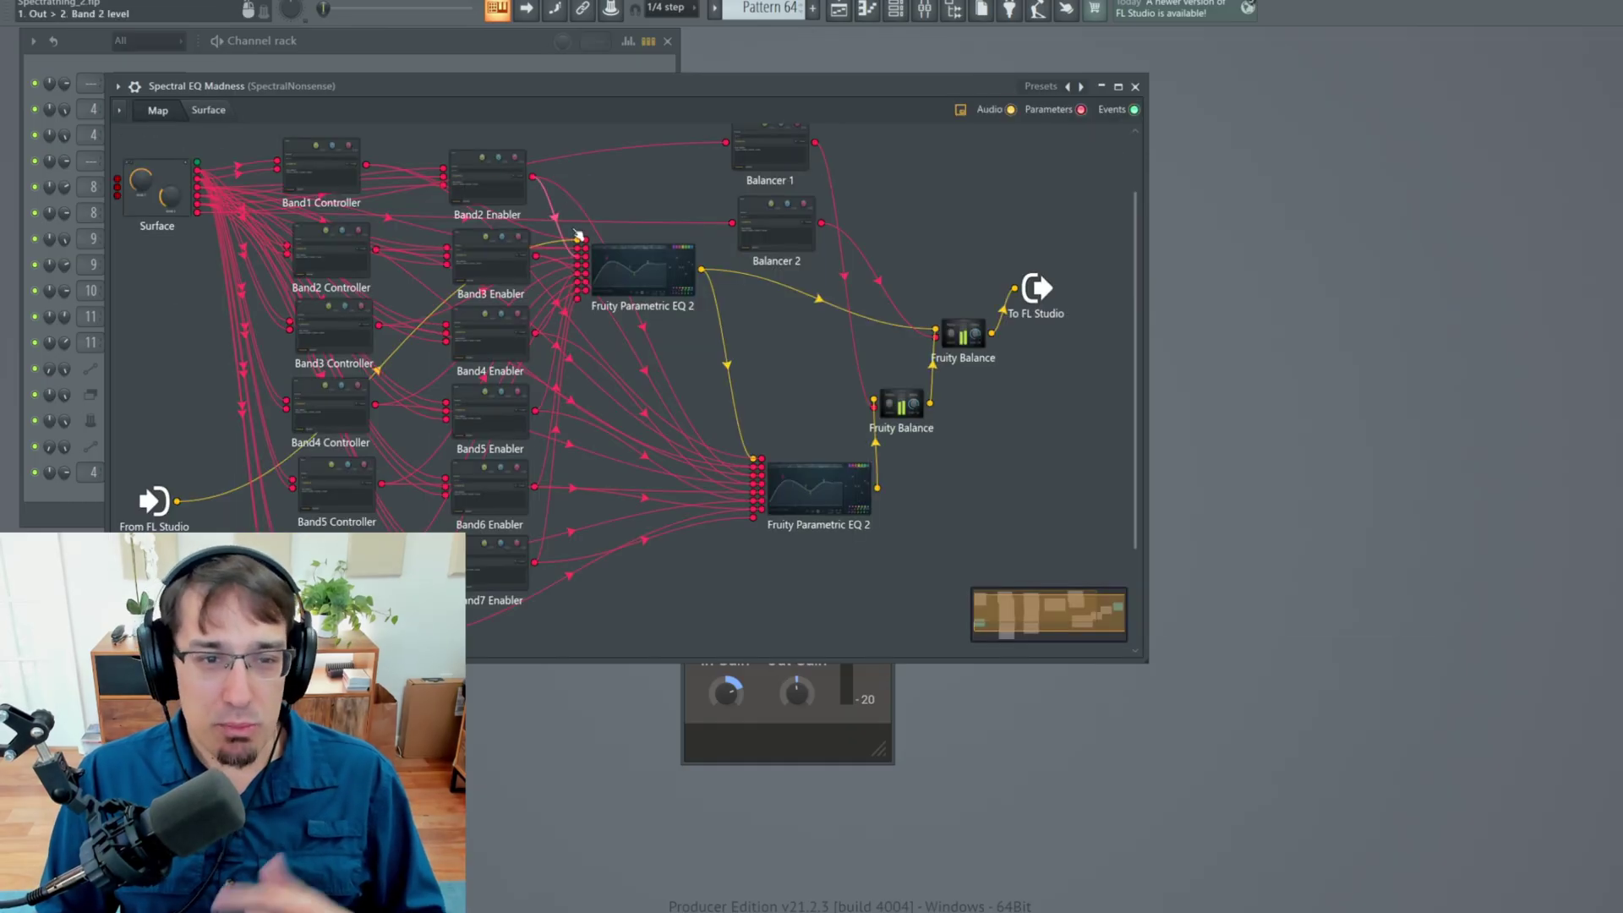
{"action": "left_click", "coordinate": [639, 270]}
{"action": "left_click", "coordinate": [208, 110]}
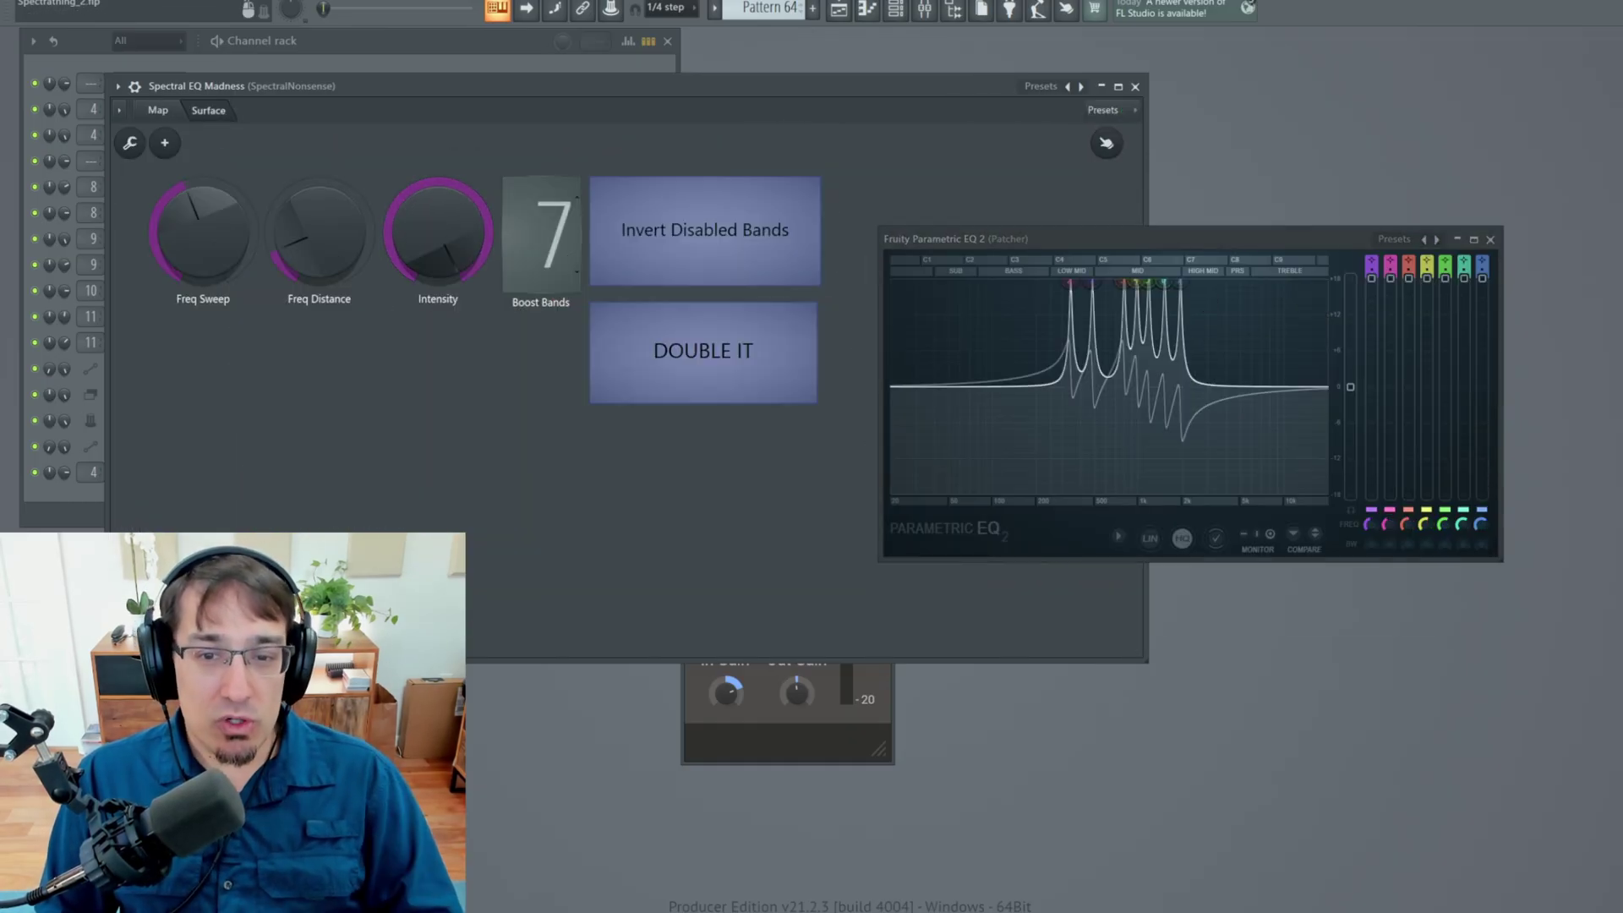
{"action": "left_click", "coordinate": [670, 230]}
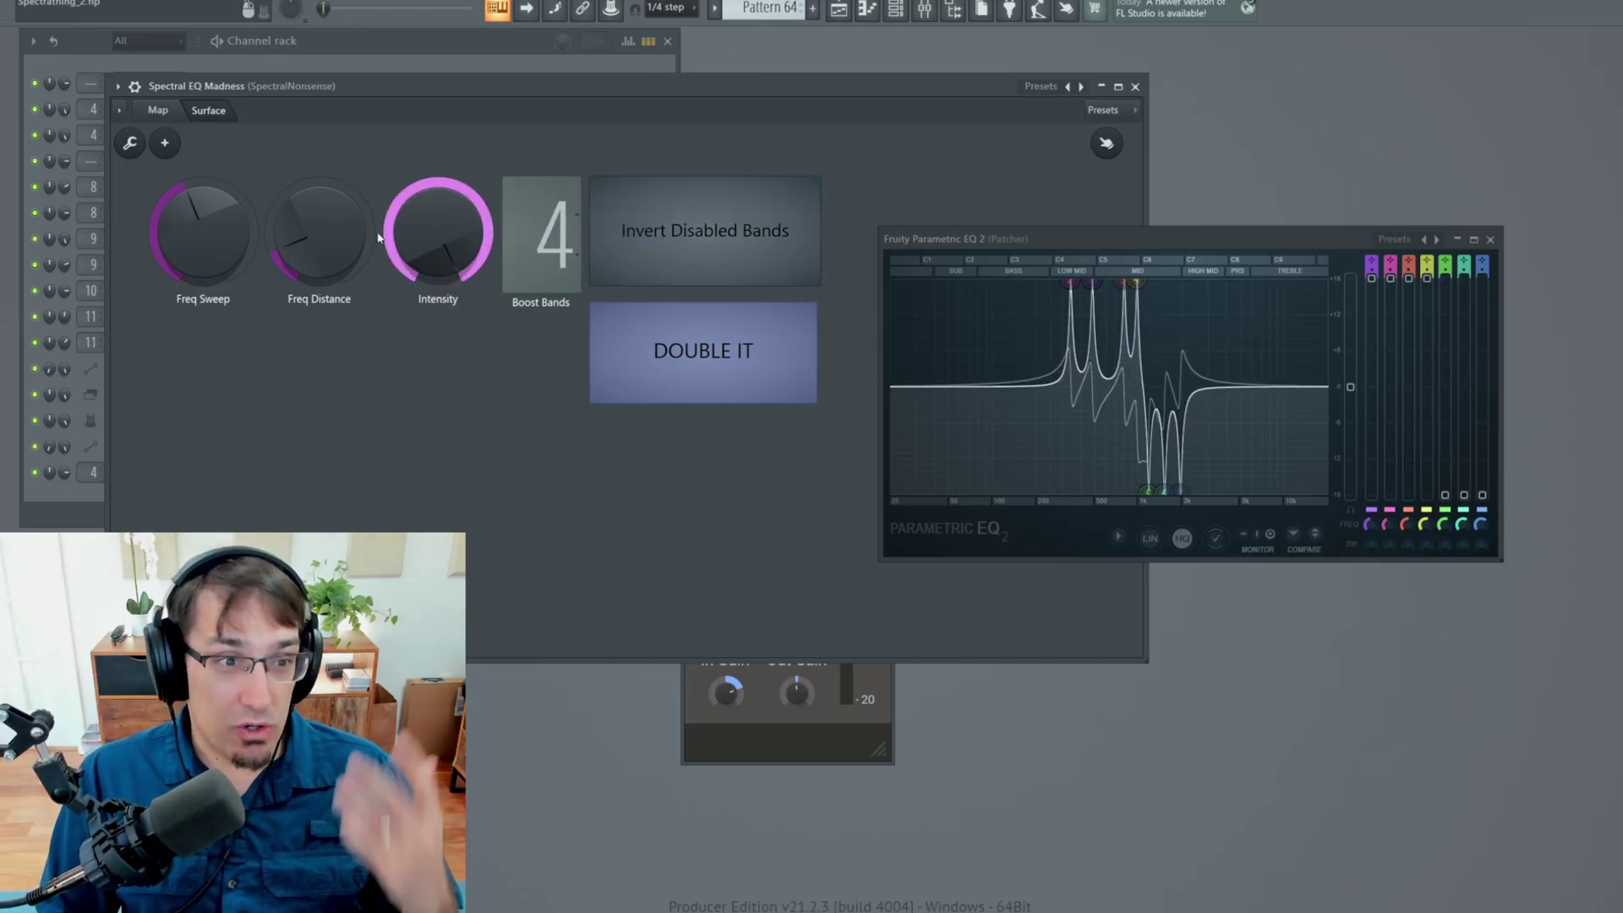
- Sweep Freq Sweep up and down on the patch surface and raise Freq Distance to its maximum to demonstrate the band movement during playback
{"action": "left_click_drag", "start_coordinate": [202, 231], "coordinate": [203, 157]}
{"action": "left_click_drag", "start_coordinate": [203, 232], "coordinate": [203, 338]}
{"action": "left_click_drag", "start_coordinate": [342, 250], "coordinate": [343, 194]}
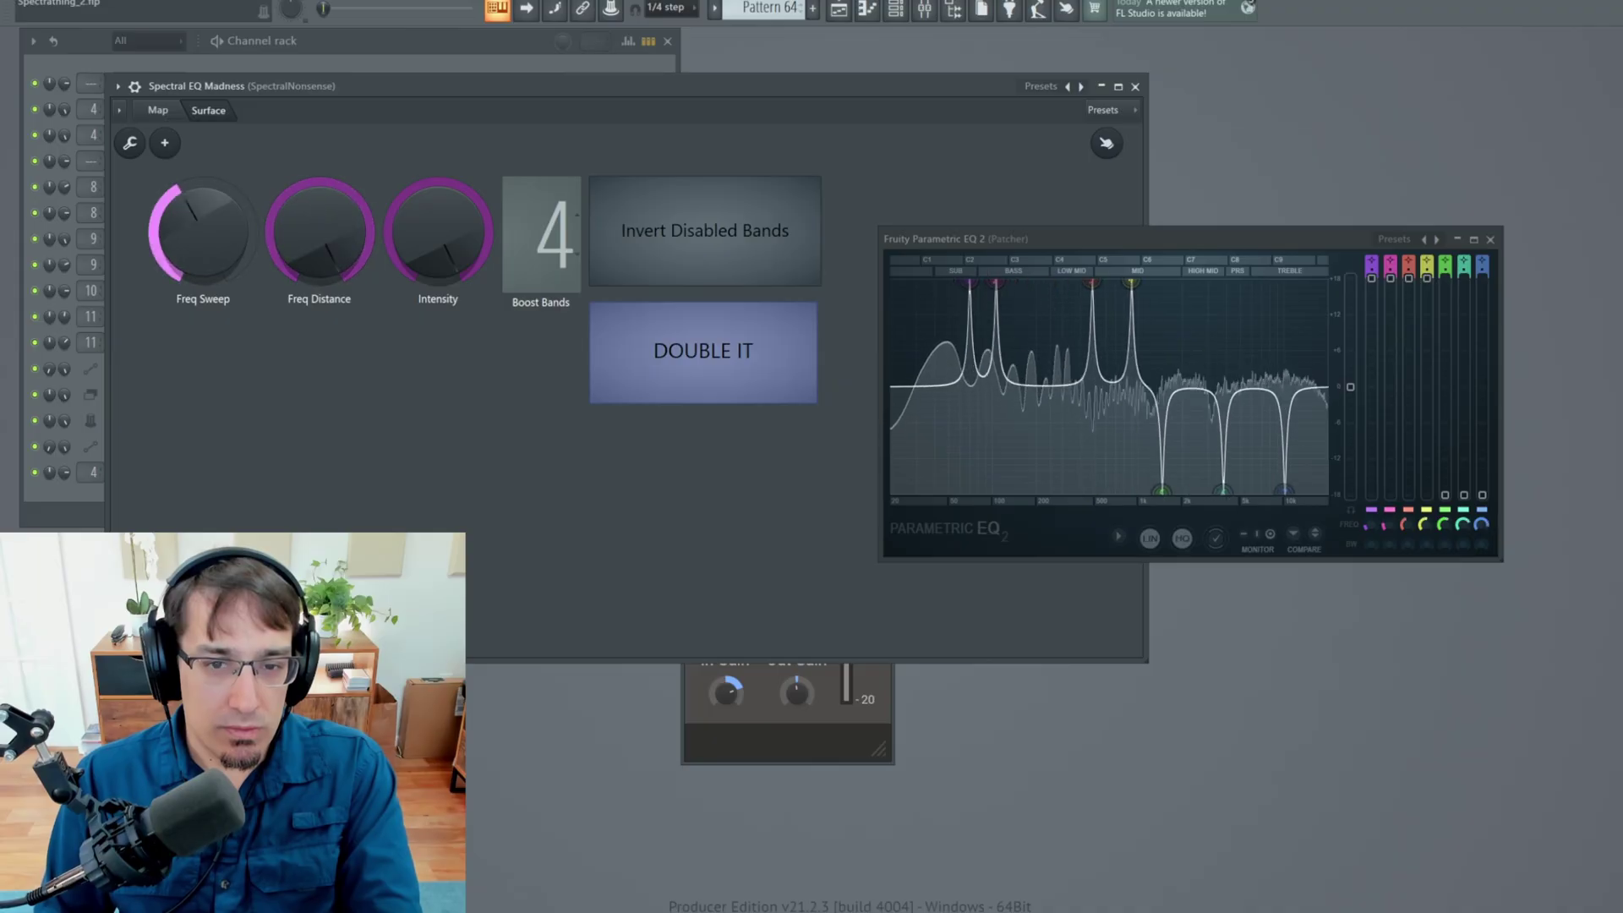
{"action": "key", "text": "space"}
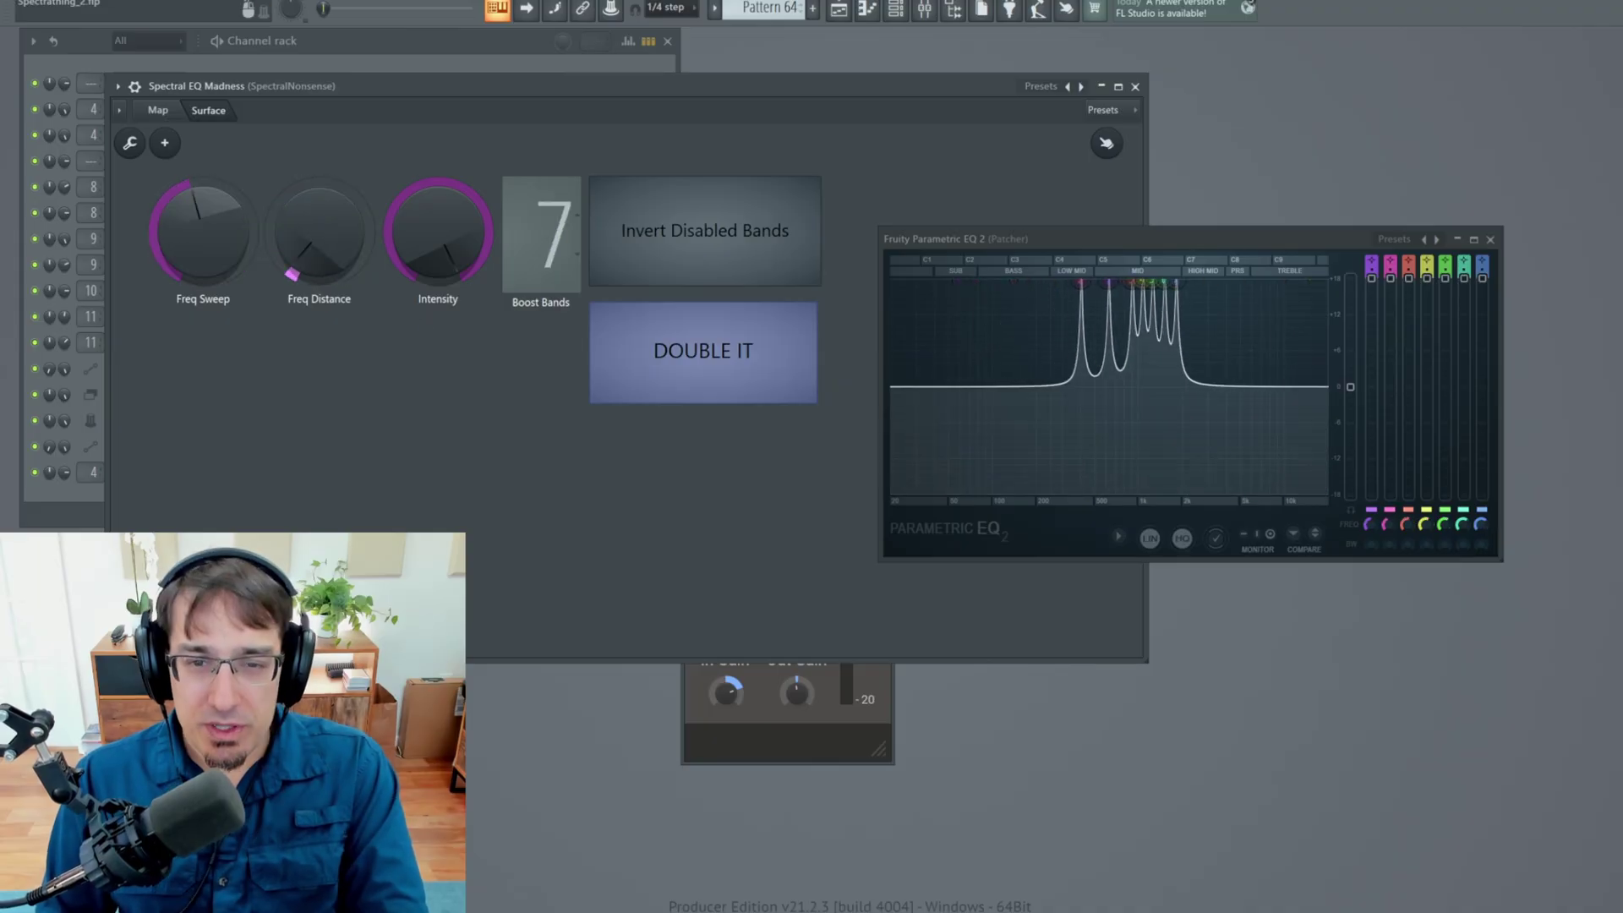
- Test Freq Sweep on the patch surface and look over its automation and controller-linking options
{"action": "left_click", "coordinate": [158, 110]}
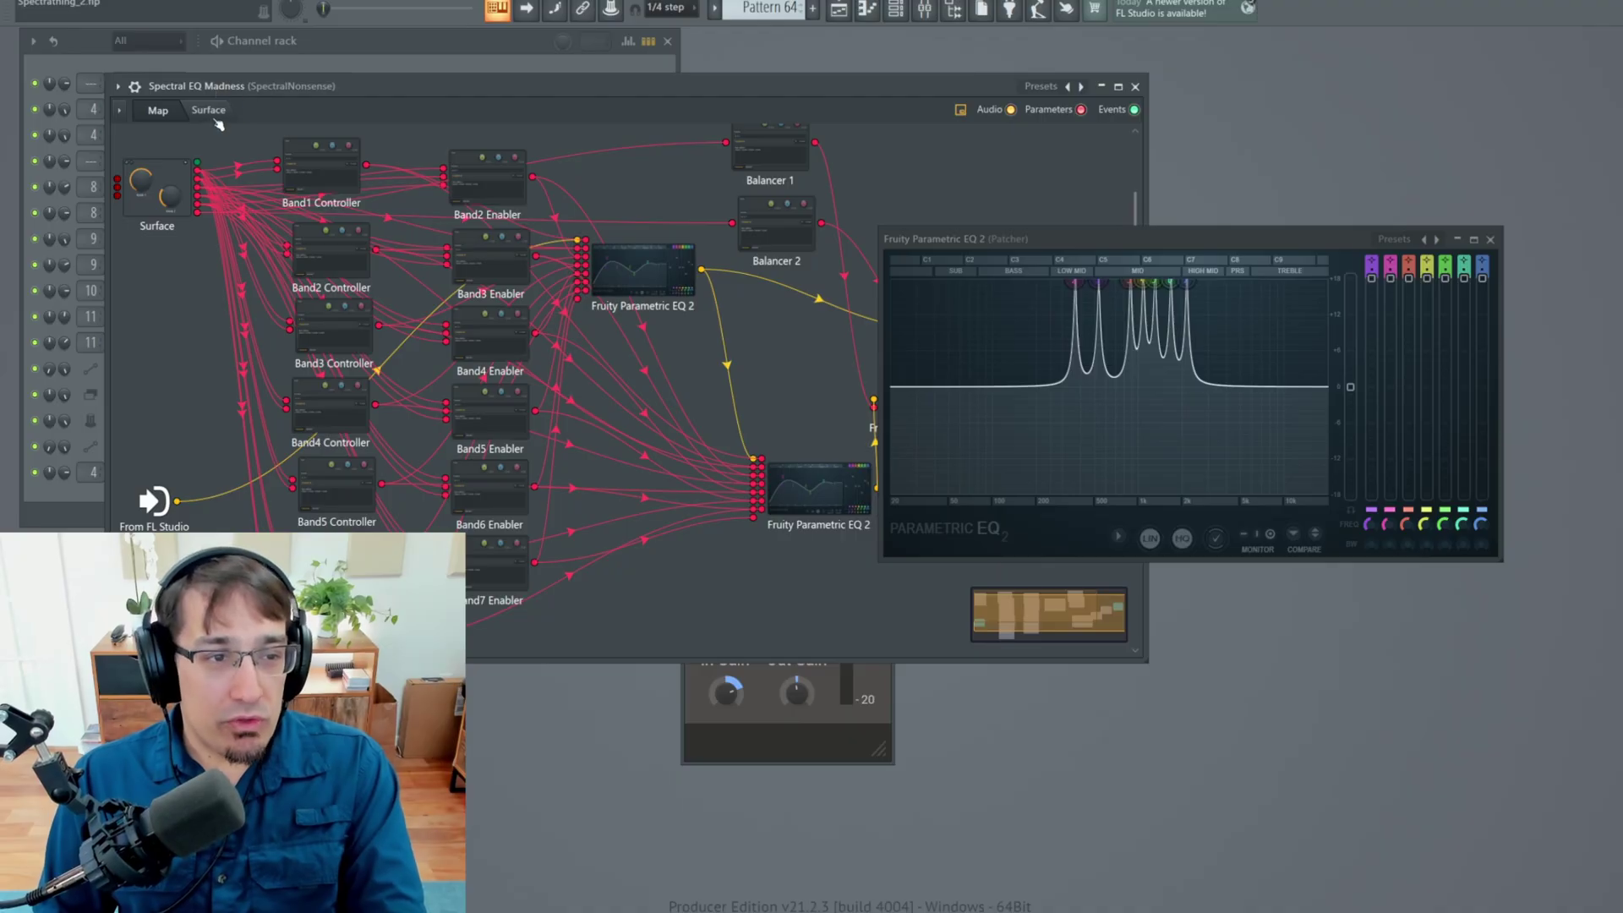
{"action": "left_click", "coordinate": [209, 111]}
{"action": "left_click_drag", "start_coordinate": [203, 221], "coordinate": [200, 257]}
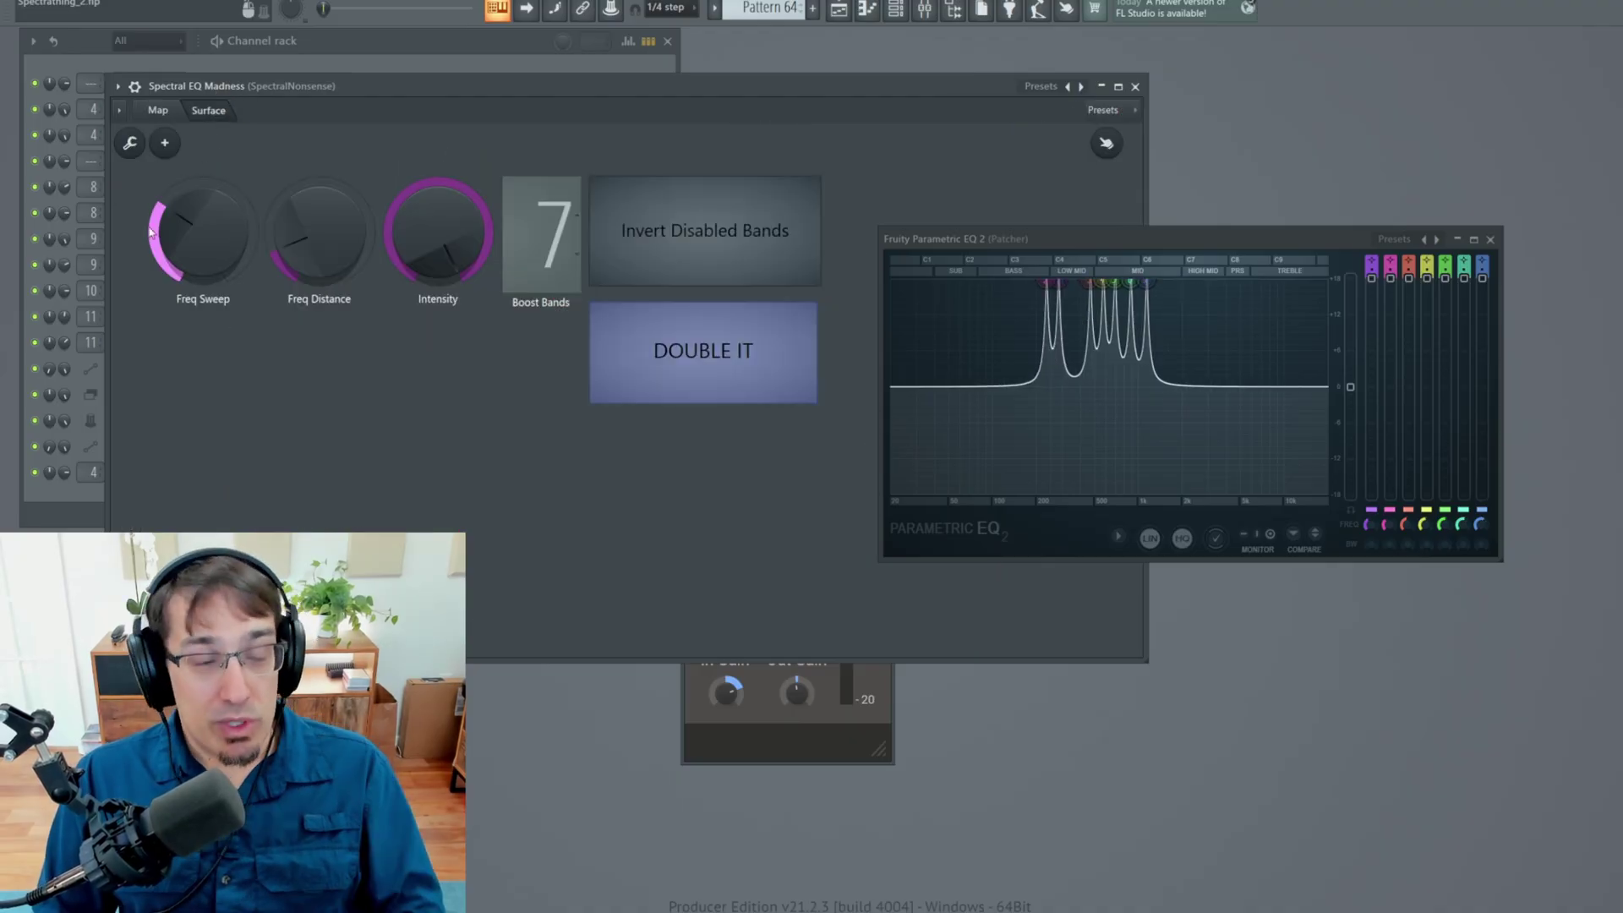
{"action": "right_click", "coordinate": [205, 218]}
{"action": "left_click", "coordinate": [154, 388]}
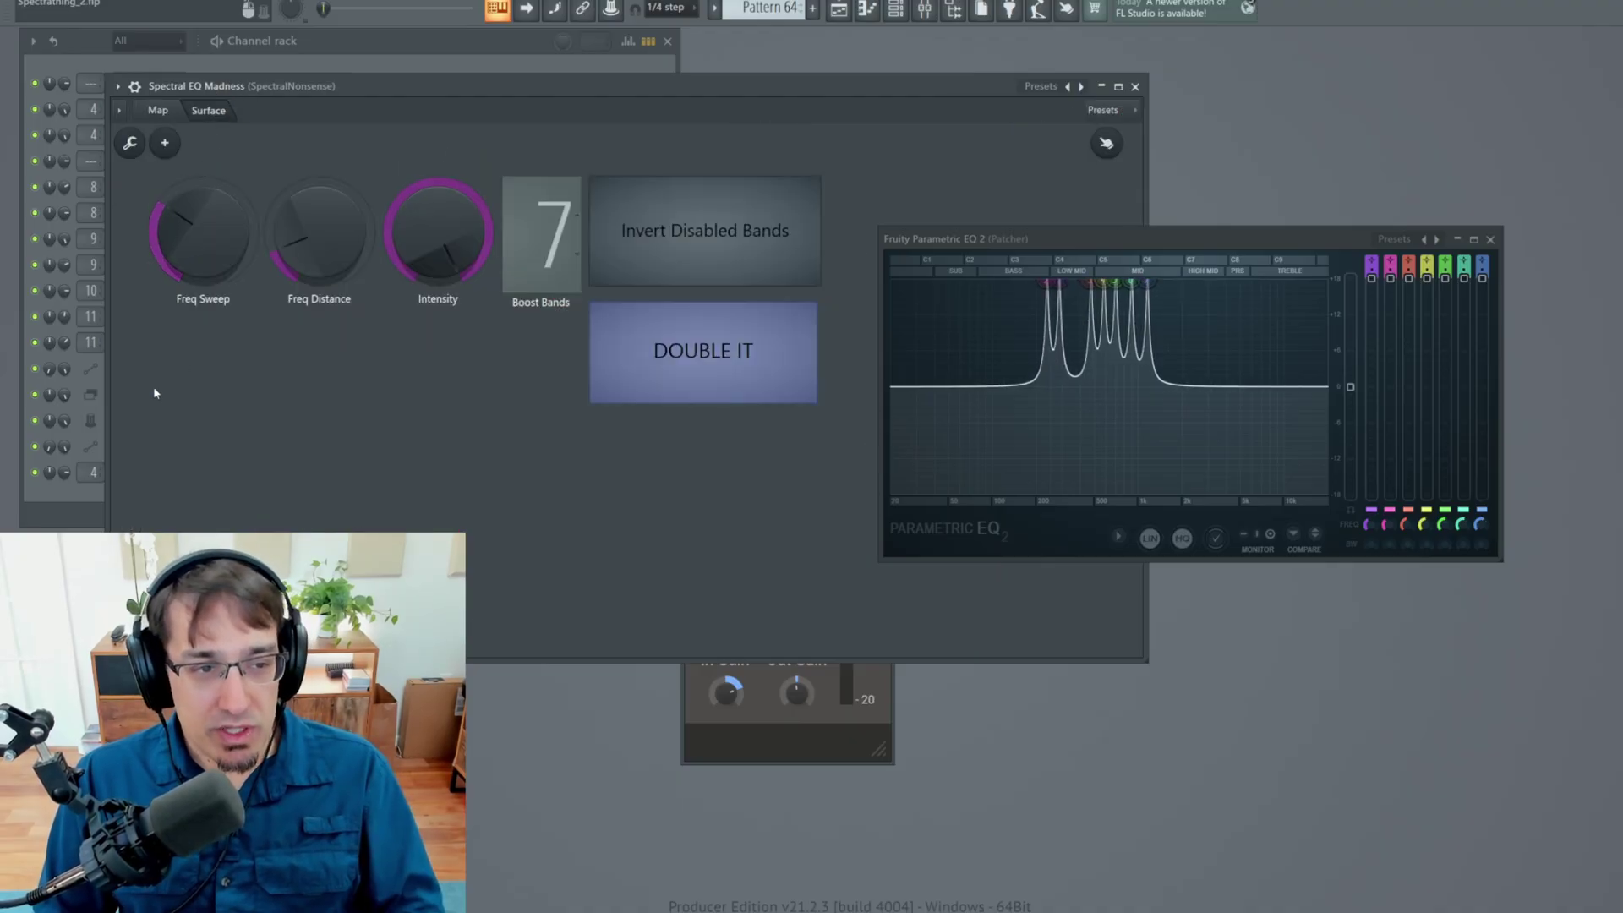
{"action": "right_click", "coordinate": [212, 244]}
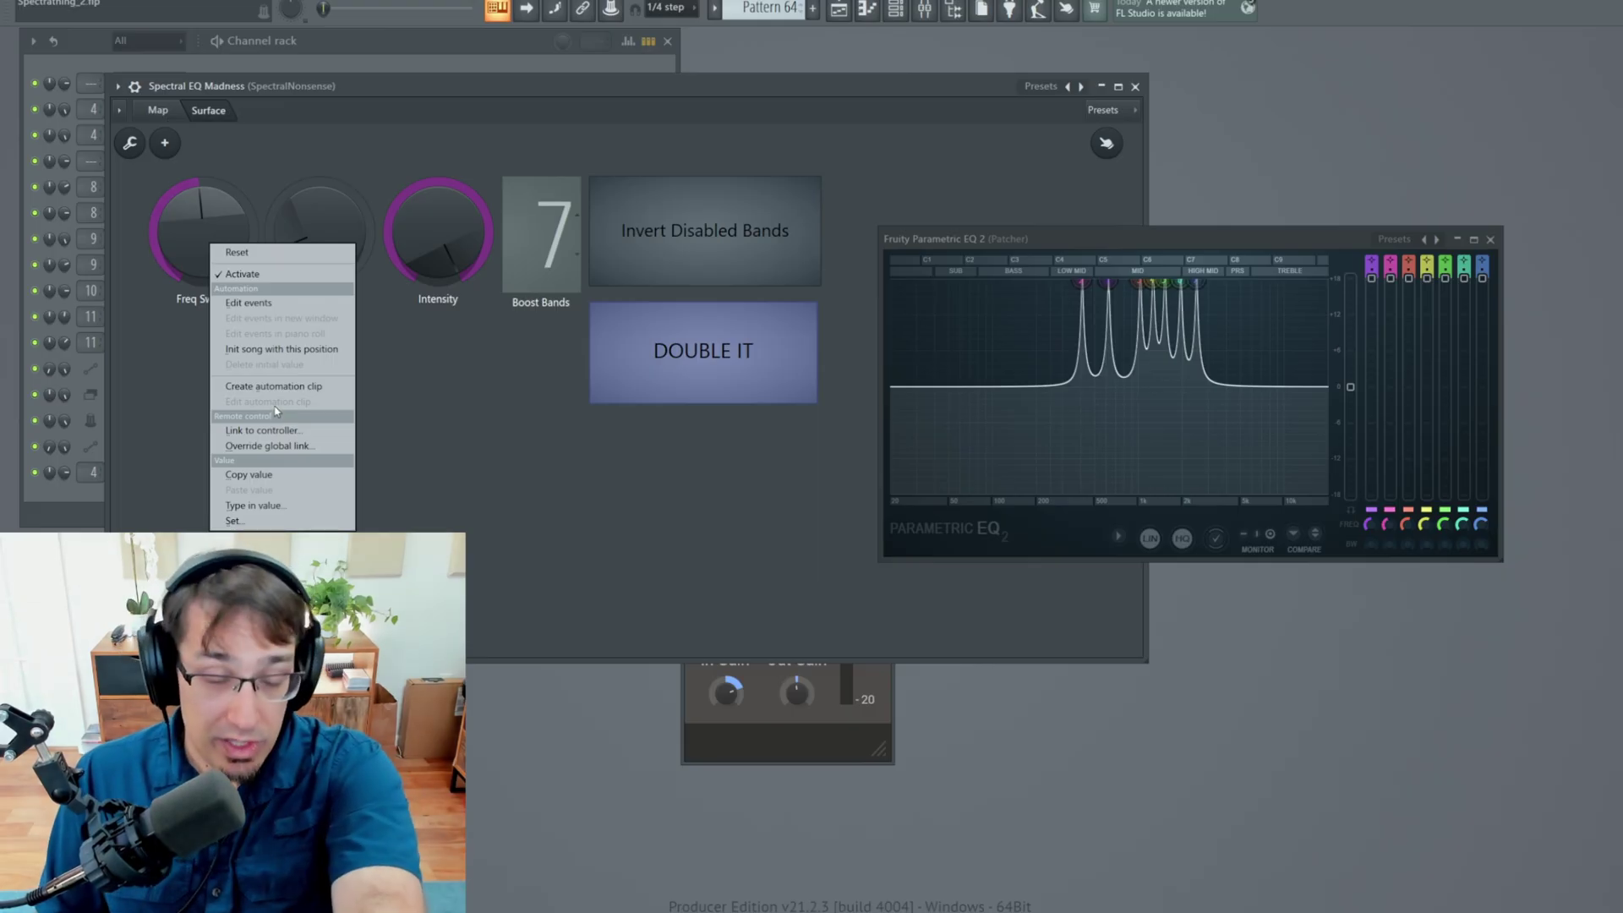
{"action": "left_click", "coordinate": [465, 414]}
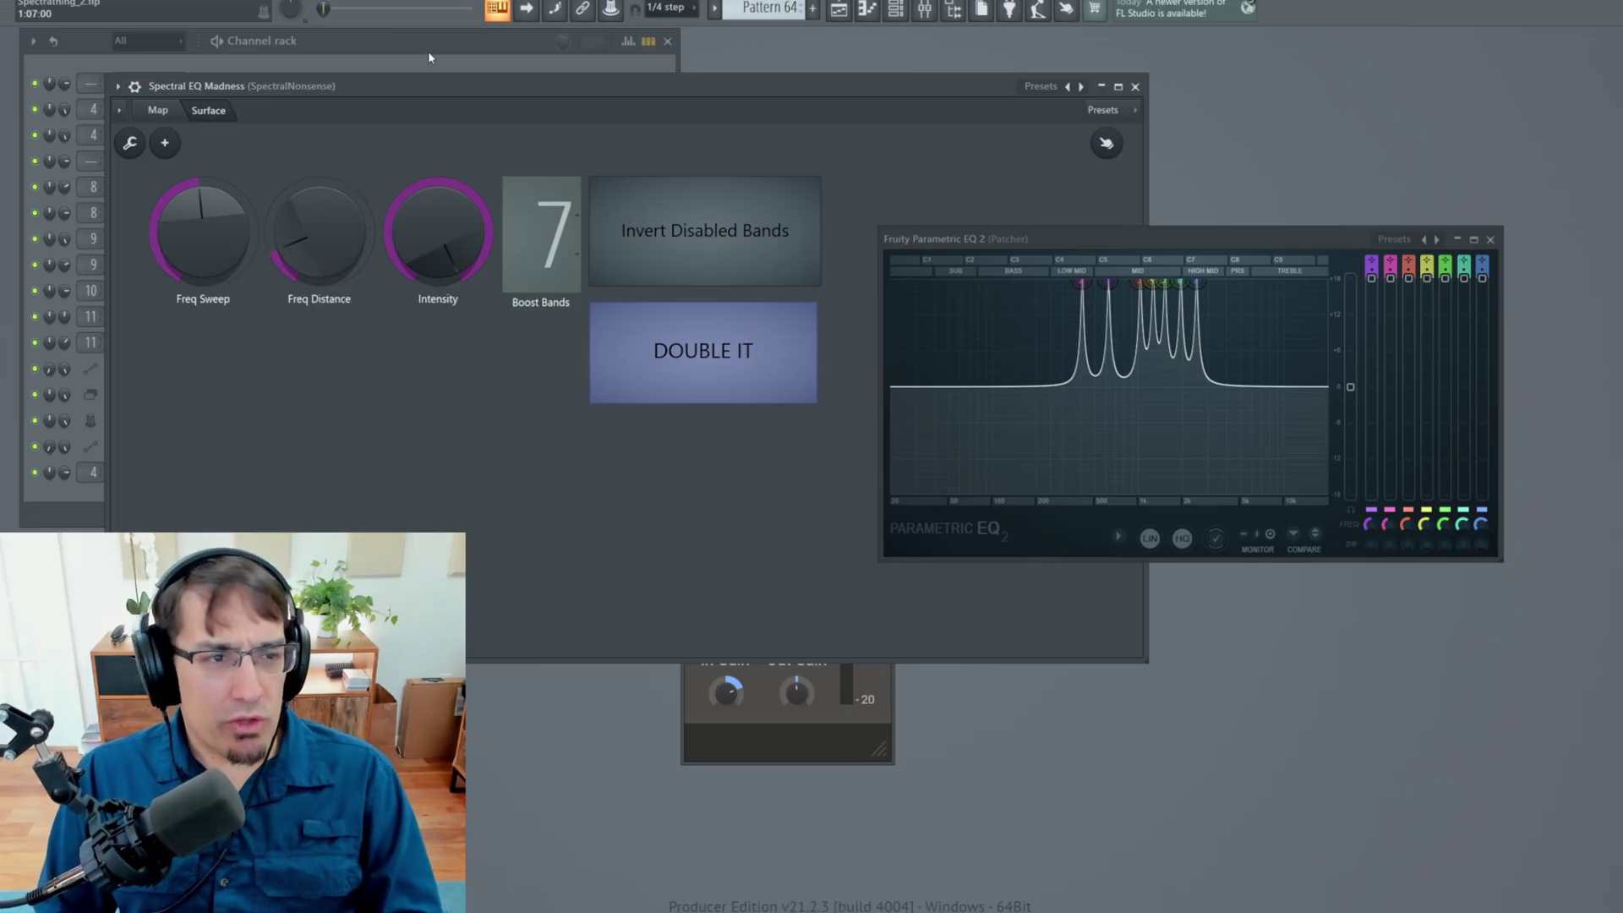
- Show the Fruity peak controller on the SpectralNonsense mixer track, and open the Fruity Envelope Controller channel
{"action": "key", "text": "F9"}
{"action": "left_click", "coordinate": [270, 211]}
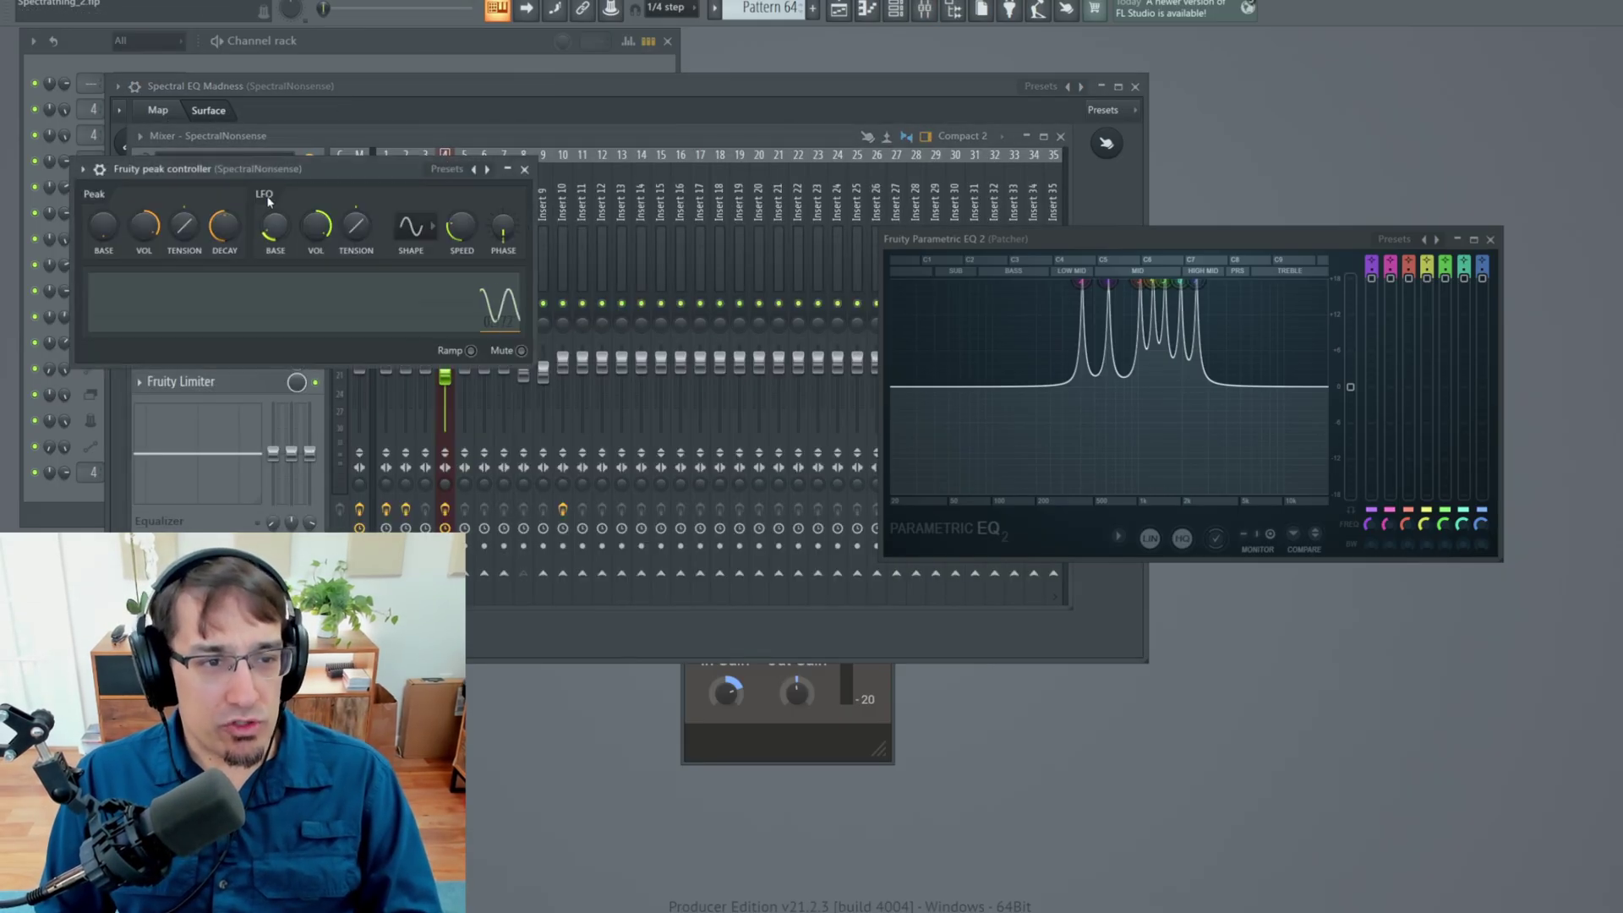
{"action": "key", "text": "F6"}
{"action": "left_click", "coordinate": [197, 399]}
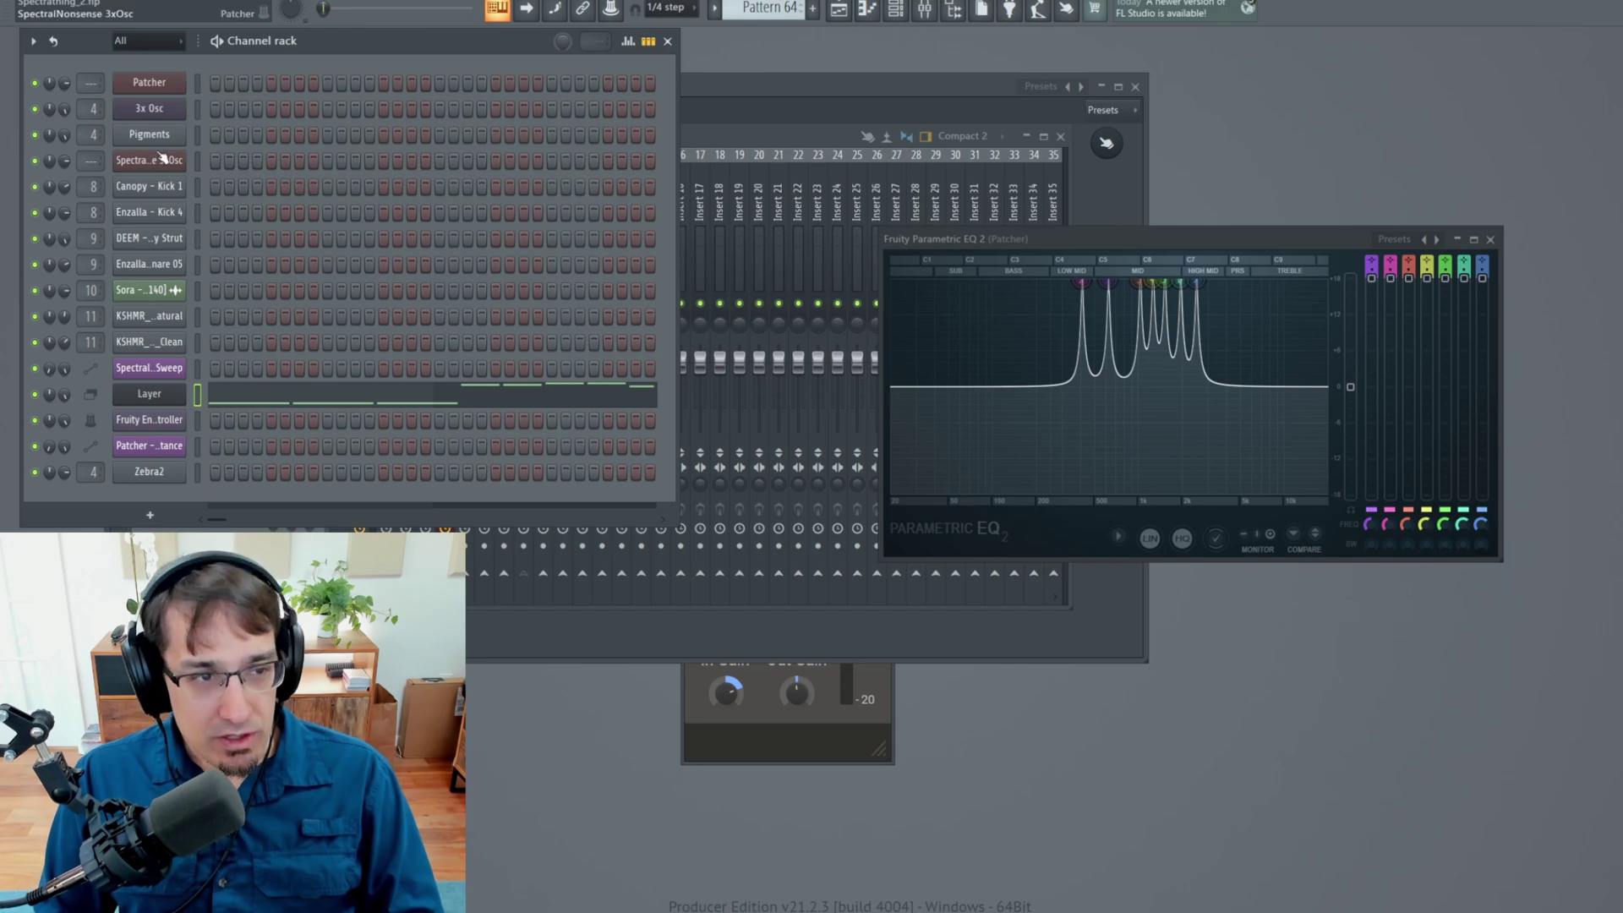
{"action": "left_click", "coordinate": [169, 420]}
{"action": "left_click_drag", "start_coordinate": [623, 244], "coordinate": [516, 89]}
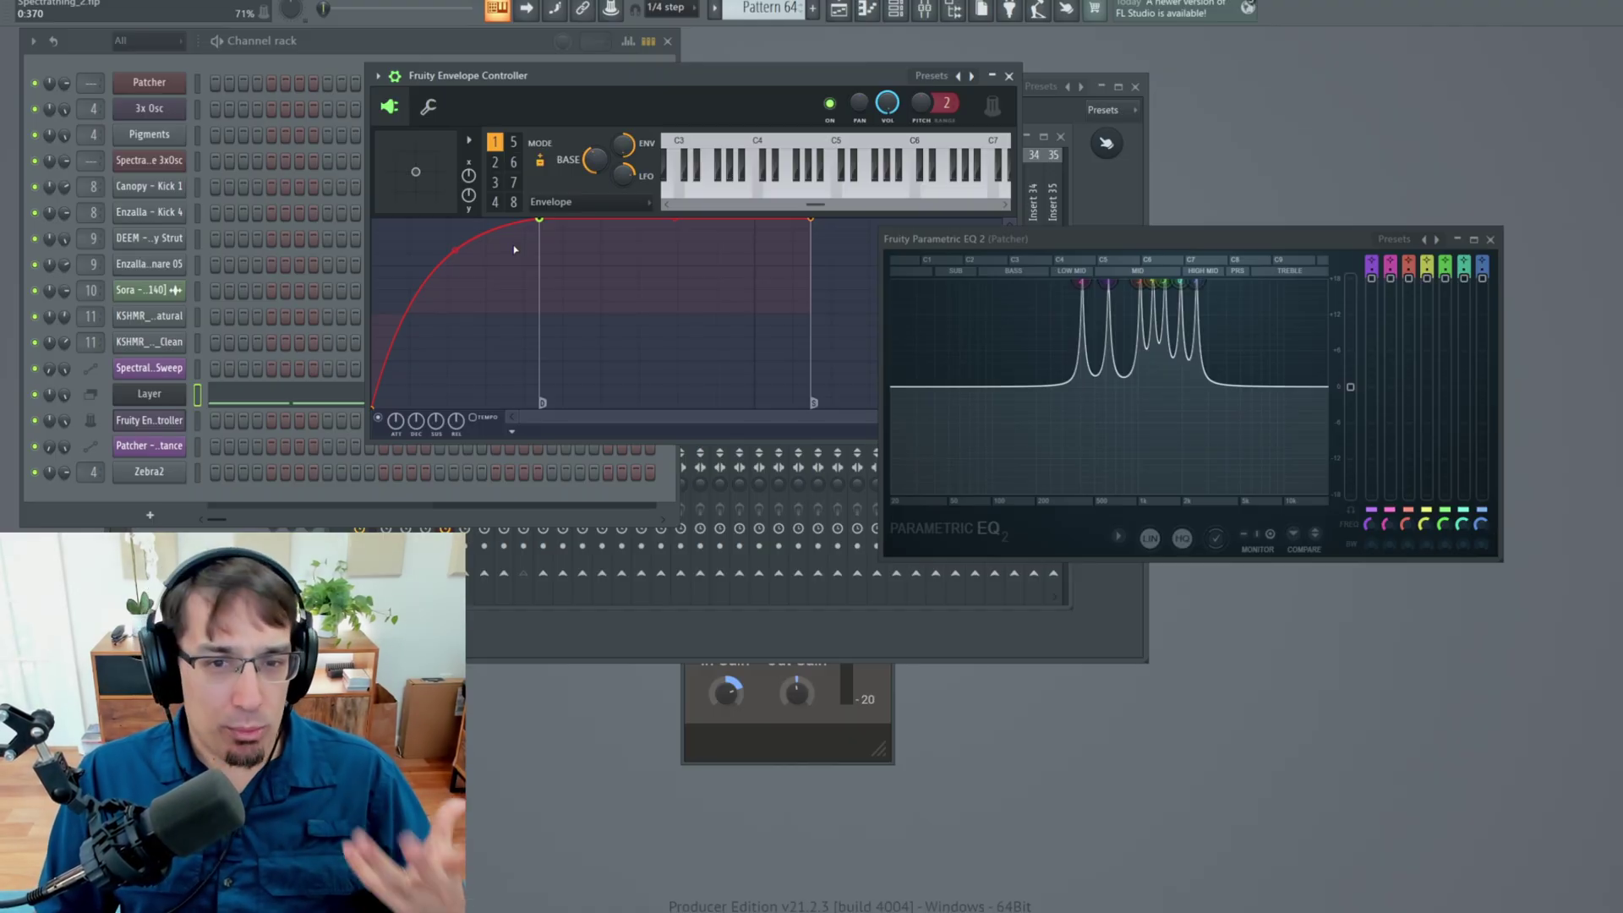
- Link the Freq Sweep knob of Spectral EQ Madness to Fruity Envelope Controller - Articulator 1
{"action": "key", "text": "F9"}
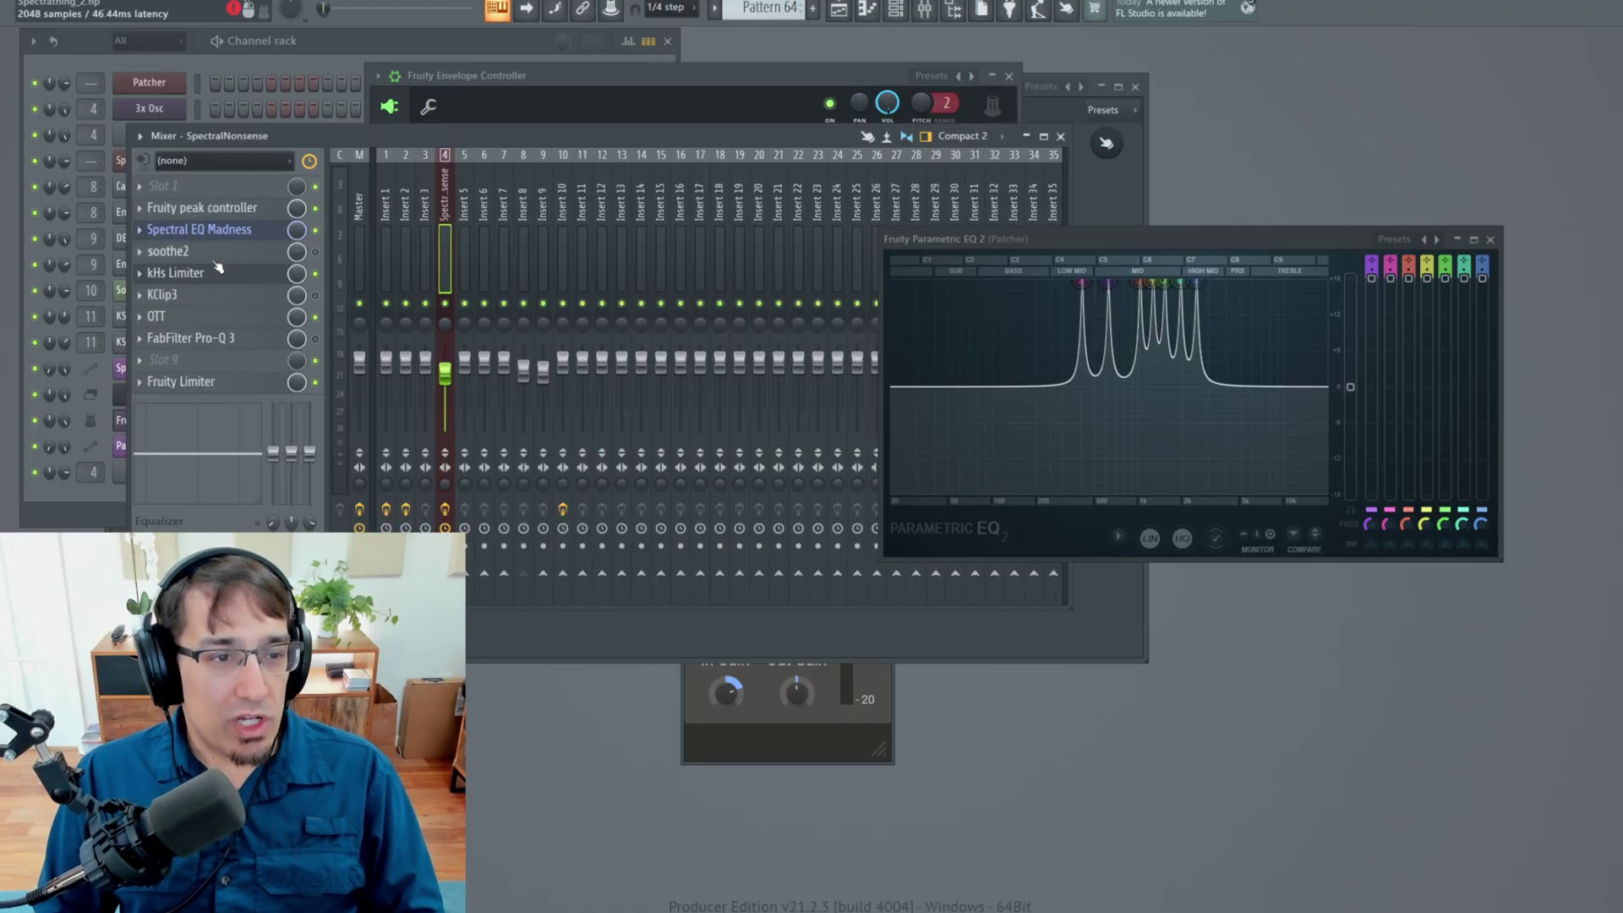
{"action": "left_click", "coordinate": [223, 231]}
{"action": "left_click", "coordinate": [223, 231]}
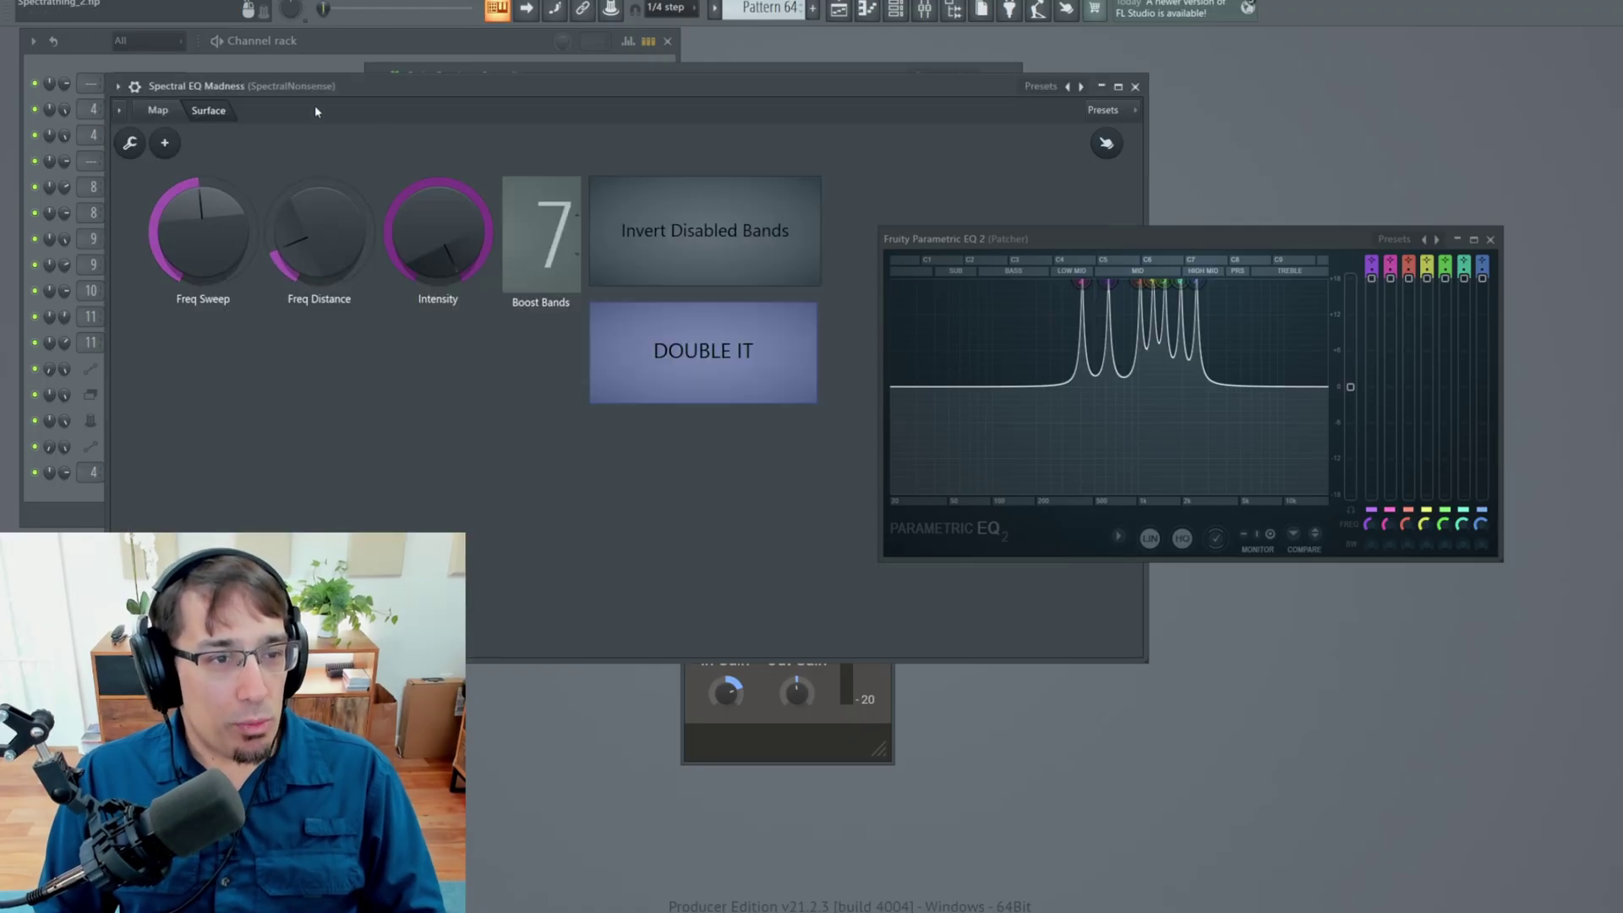
{"action": "right_click", "coordinate": [202, 235]}
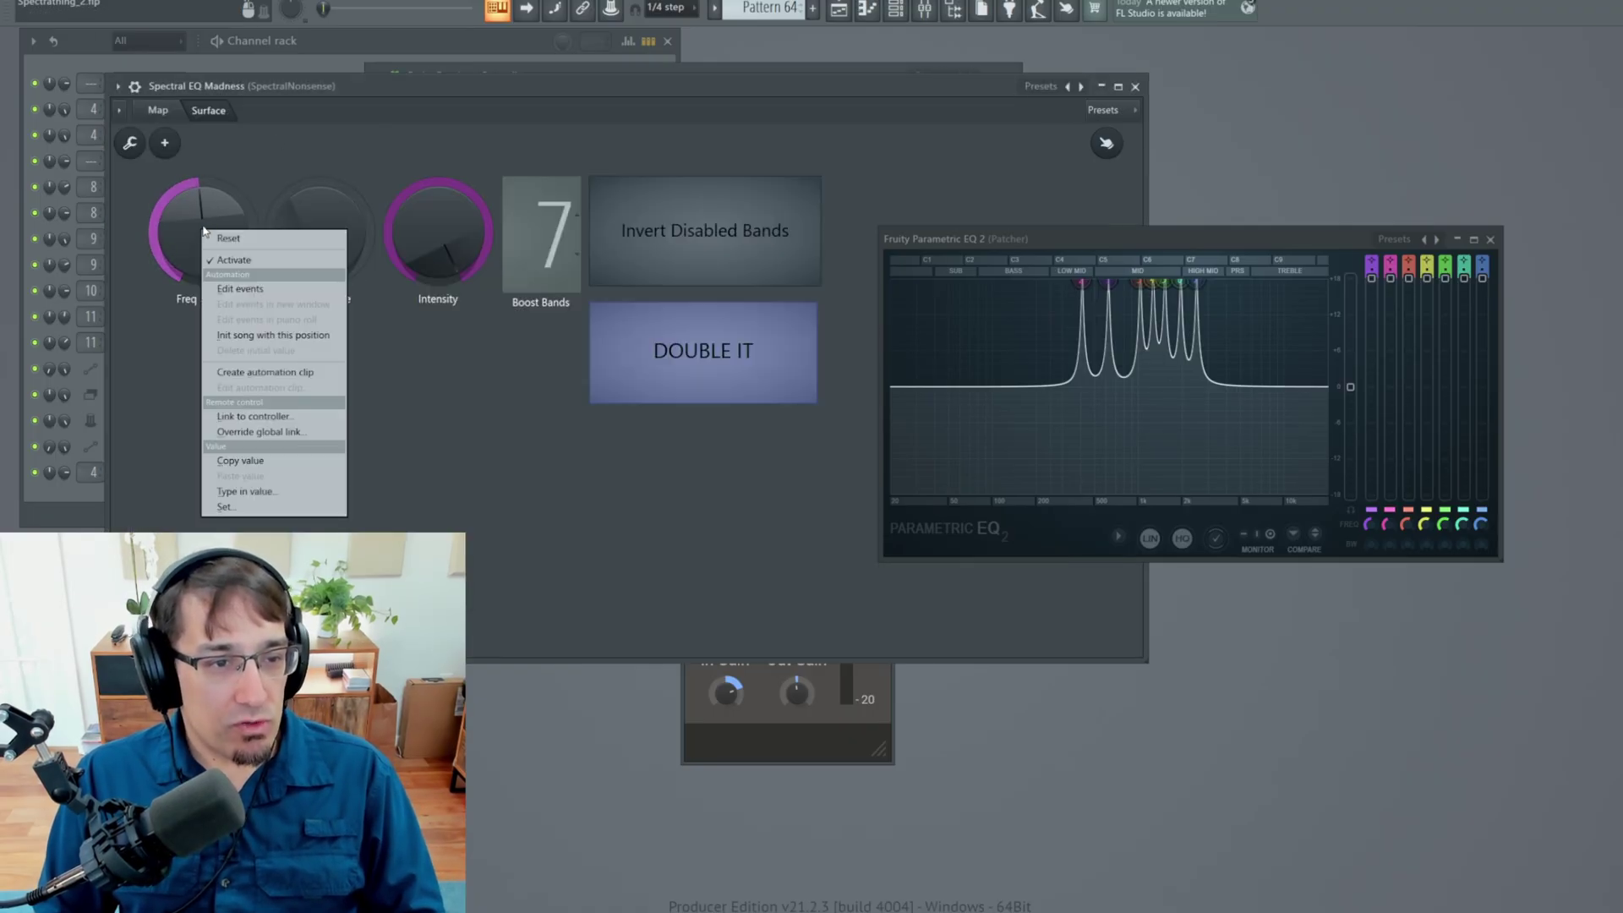
{"action": "left_click", "coordinate": [251, 416]}
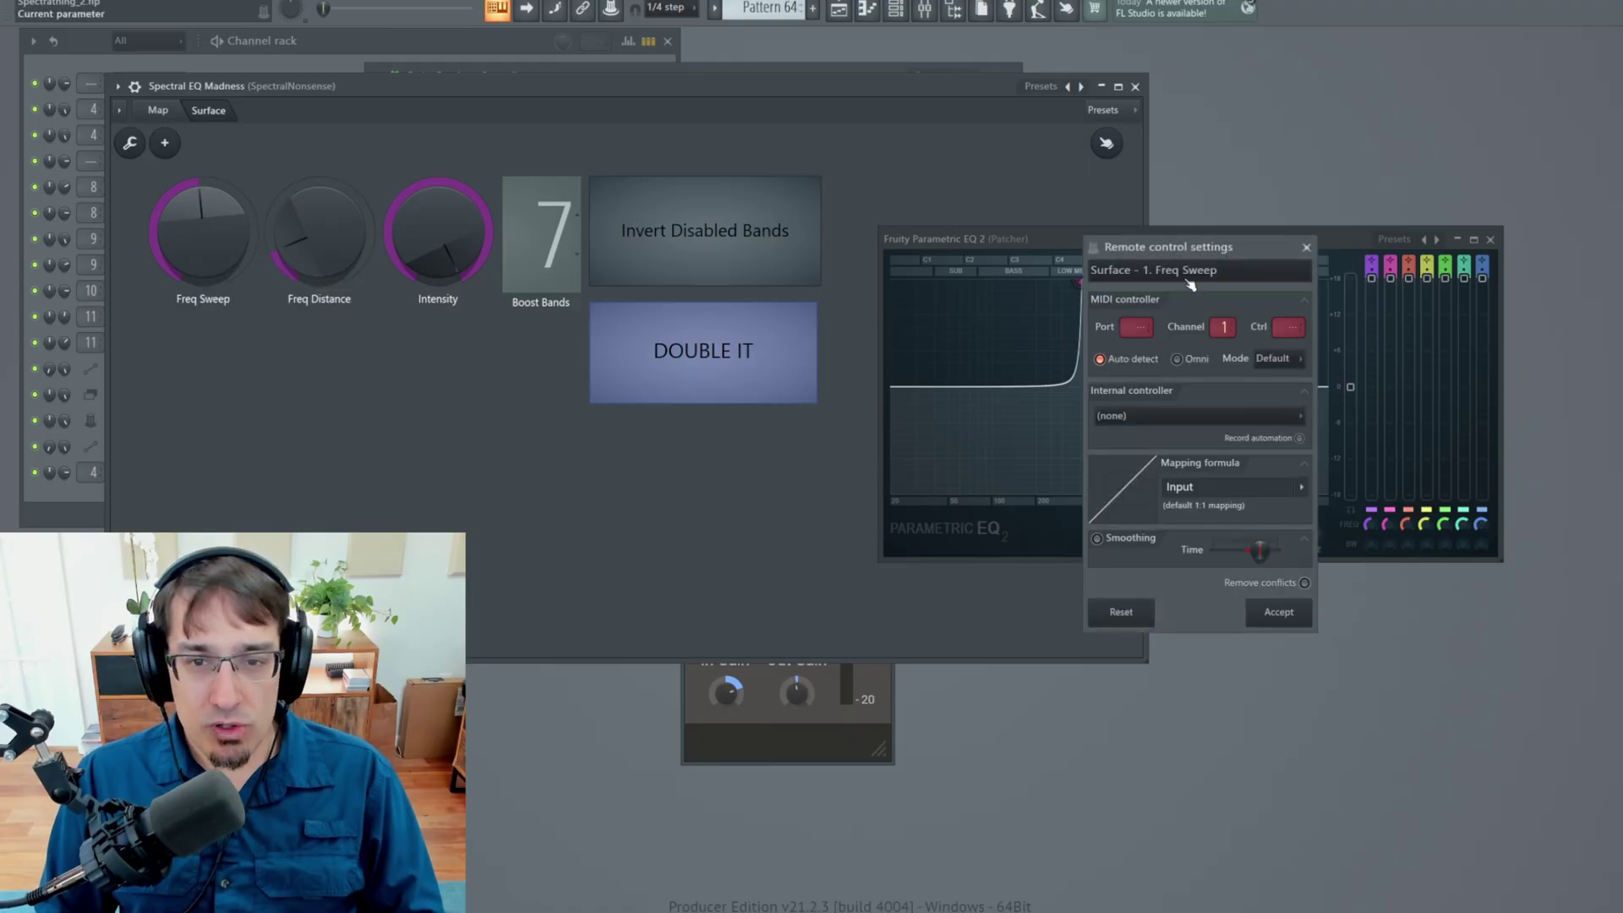
{"action": "left_click_drag", "start_coordinate": [1190, 286], "coordinate": [689, 196]}
{"action": "left_click", "coordinate": [709, 327]}
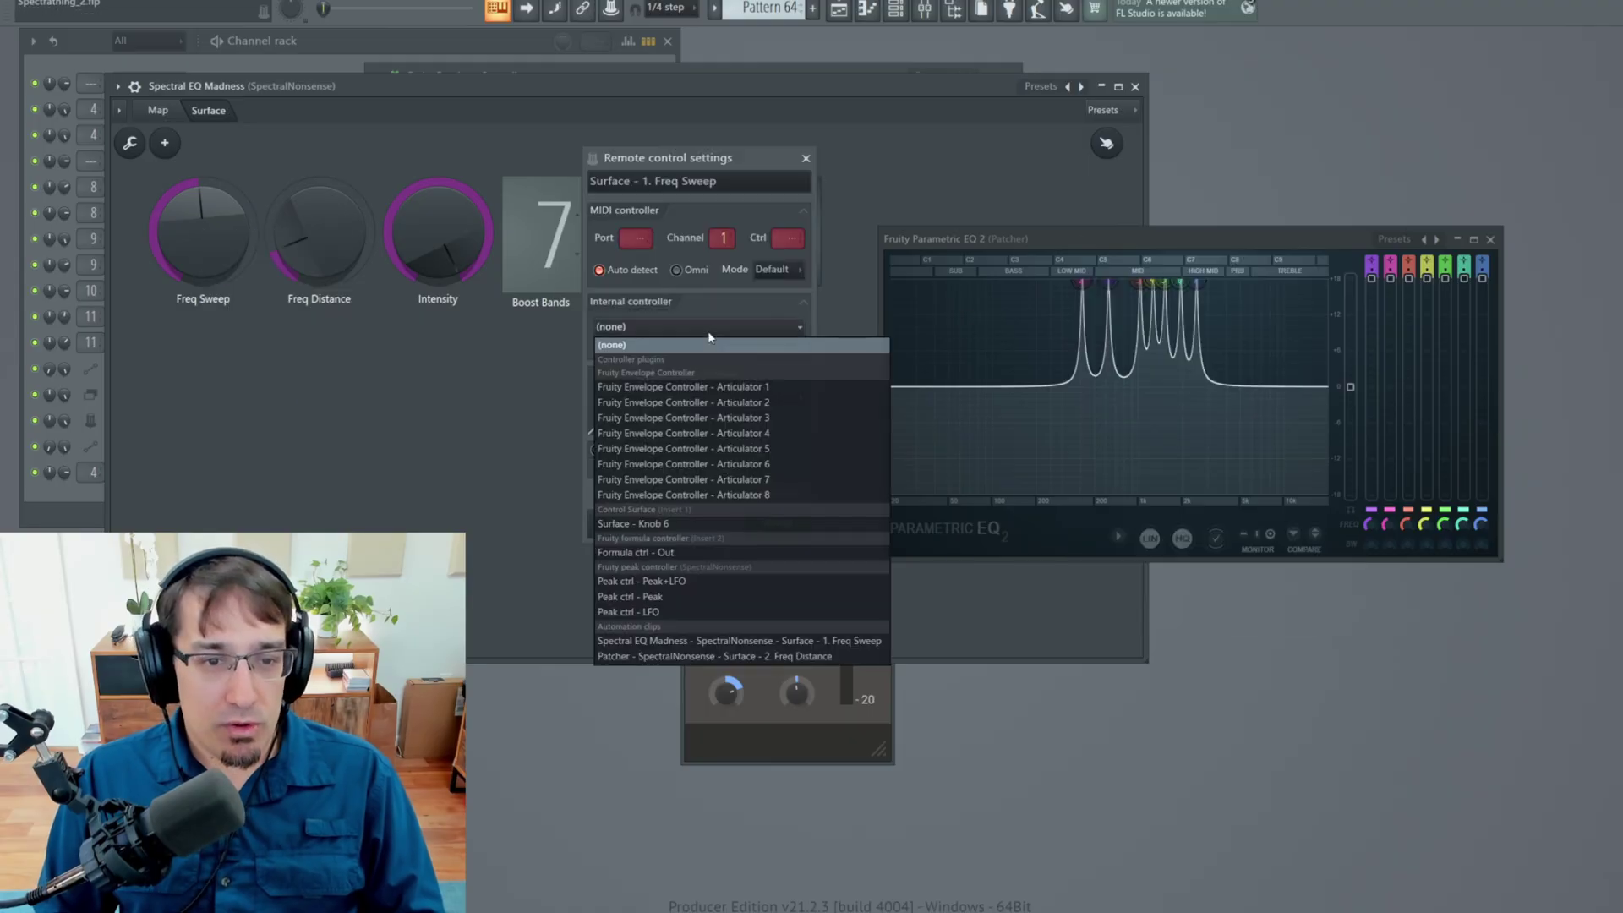
{"action": "left_click", "coordinate": [708, 388]}
{"action": "left_click", "coordinate": [801, 519]}
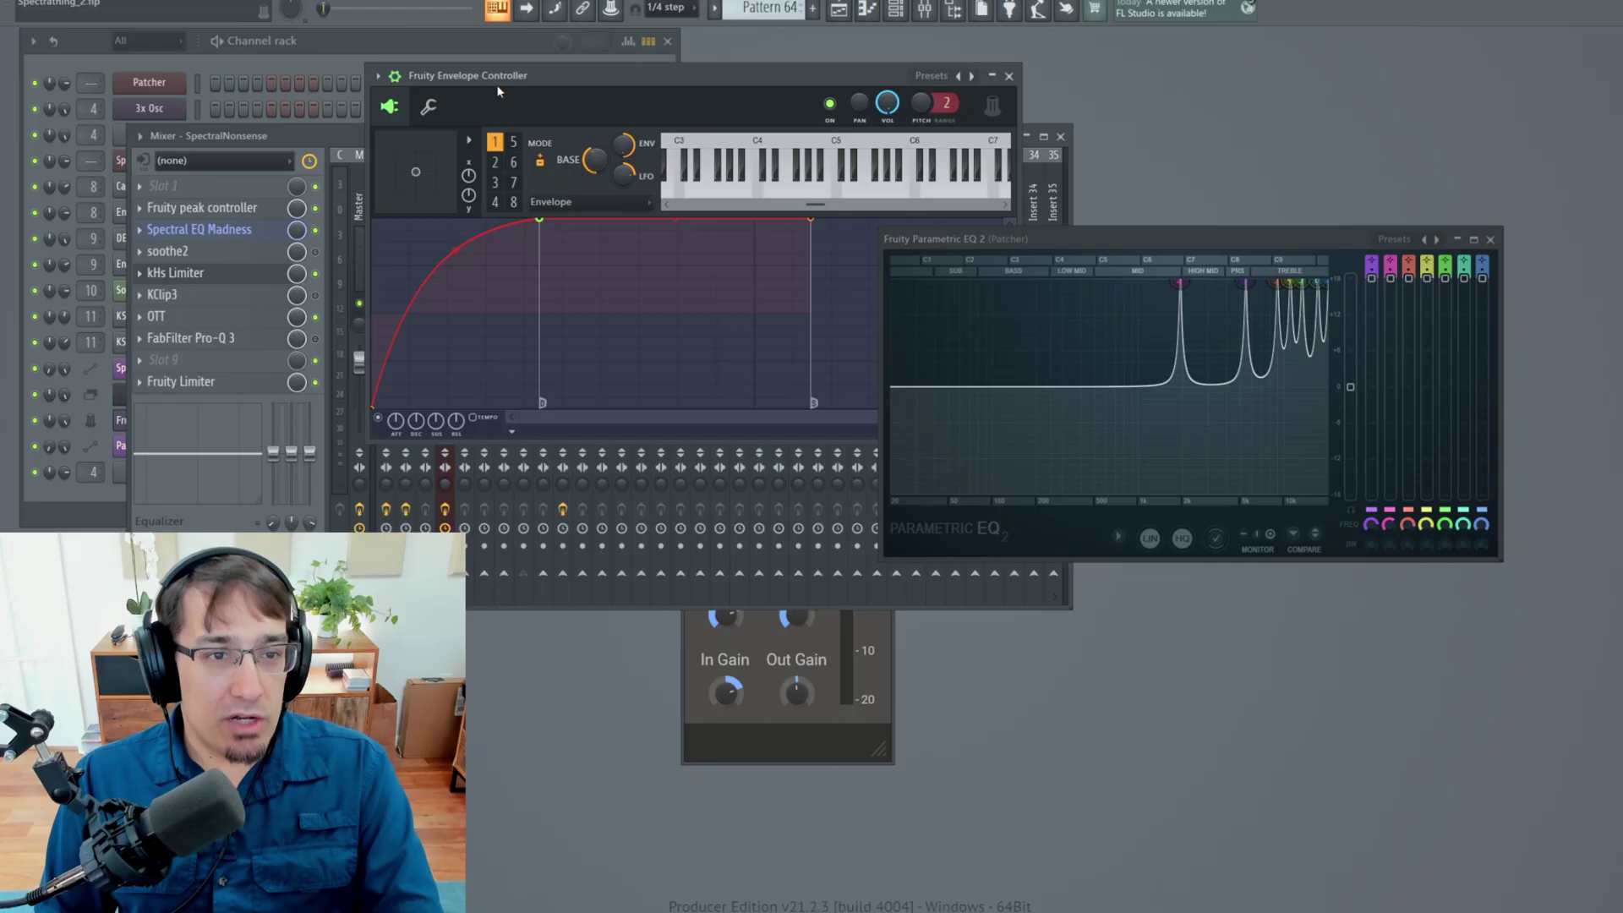
- Shorten the attack of Articulator 1's envelope and add a point at zero after the peak, with a curved fall between them
{"action": "left_click_drag", "start_coordinate": [550, 55], "coordinate": [411, 125]}
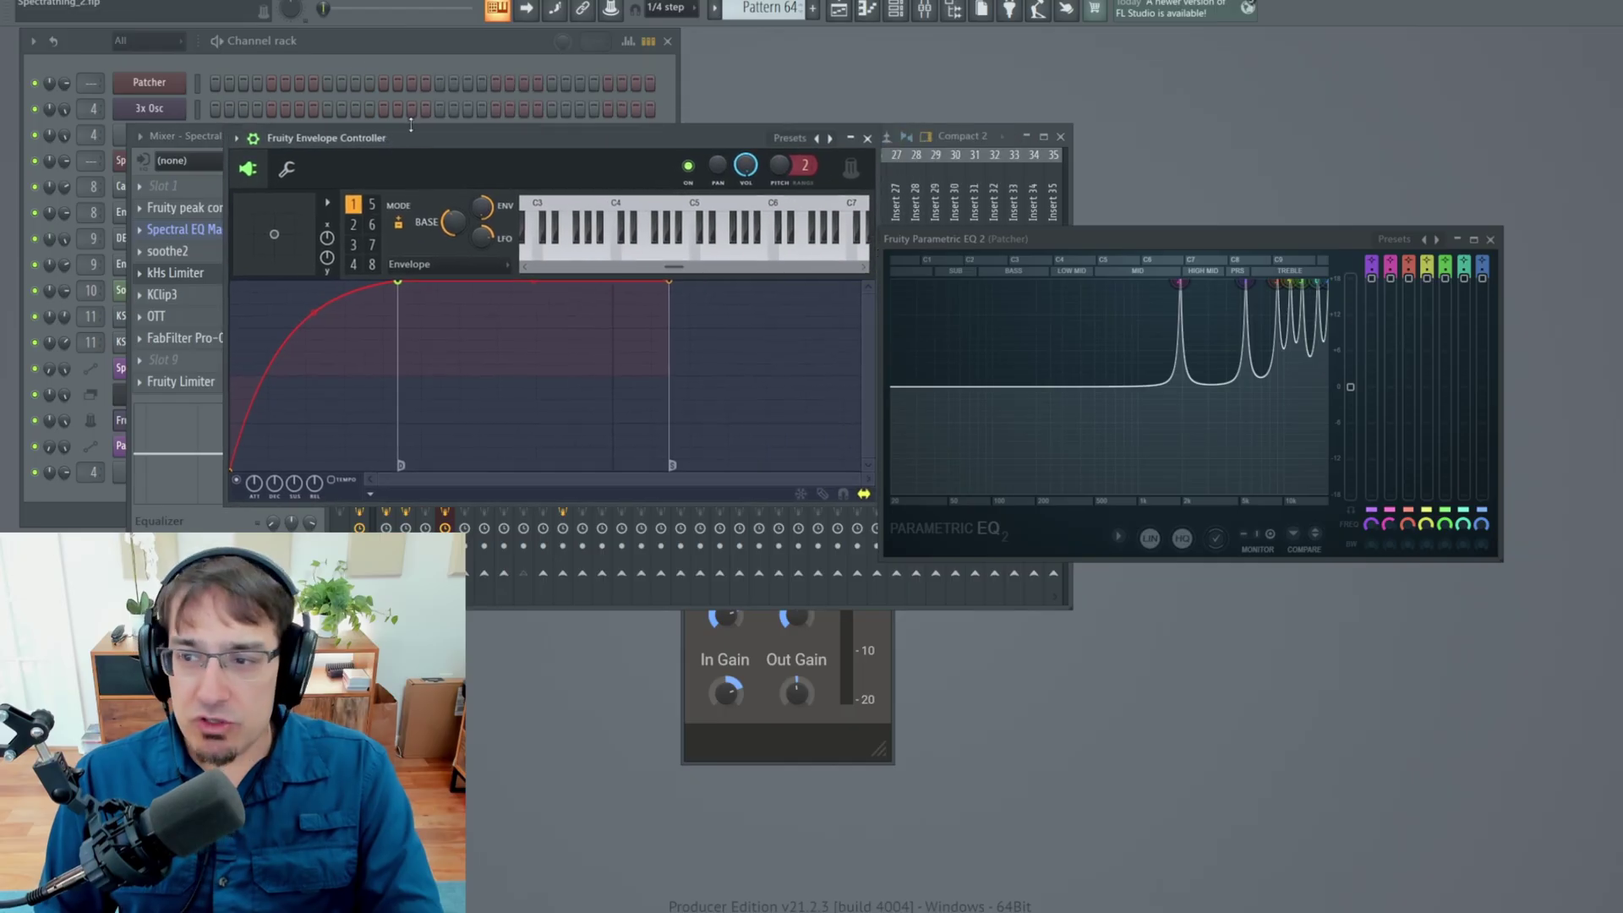
{"action": "mouse_move", "coordinate": [314, 312]}
{"action": "left_mouse_down"}
{"action": "mouse_move", "coordinate": [314, 431]}
{"action": "mouse_move", "coordinate": [313, 305]}
{"action": "left_mouse_up"}
{"action": "left_click_drag", "start_coordinate": [398, 282], "coordinate": [359, 281]}
{"action": "right_click", "coordinate": [507, 347]}
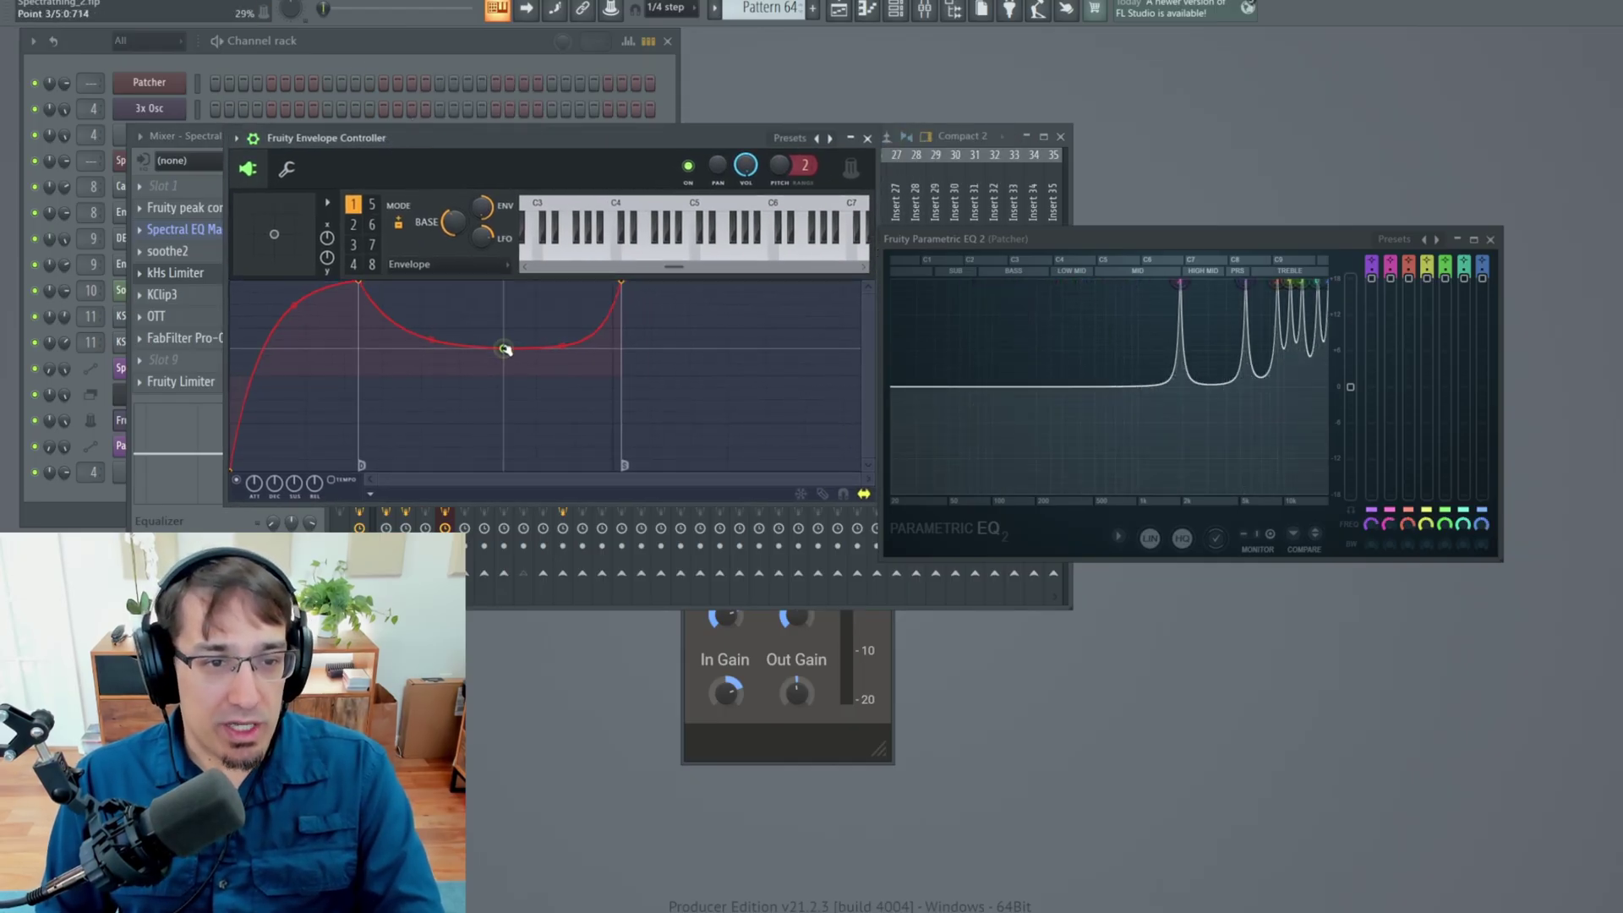
{"action": "left_click_drag", "start_coordinate": [507, 348], "coordinate": [519, 470]}
{"action": "left_click_drag", "start_coordinate": [438, 429], "coordinate": [438, 309]}
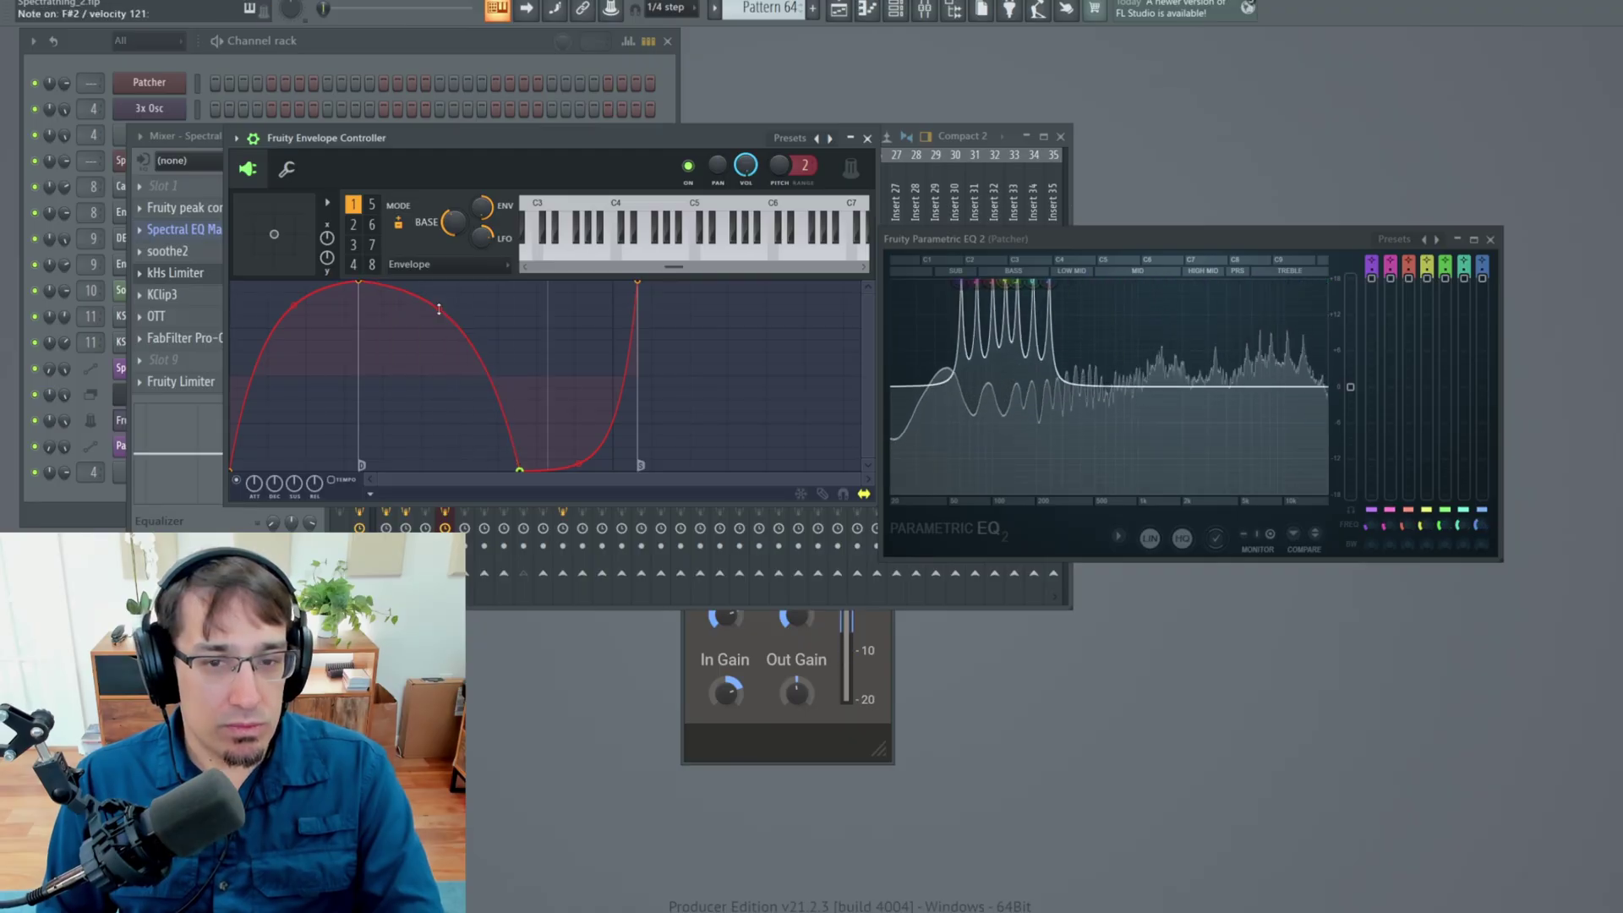
- Reshape Articulator 1's envelope so it peaks immediately and decays to zero, with the base level at 0%
{"action": "right_click", "coordinate": [638, 281]}
{"action": "left_click_drag", "start_coordinate": [638, 281], "coordinate": [640, 429]}
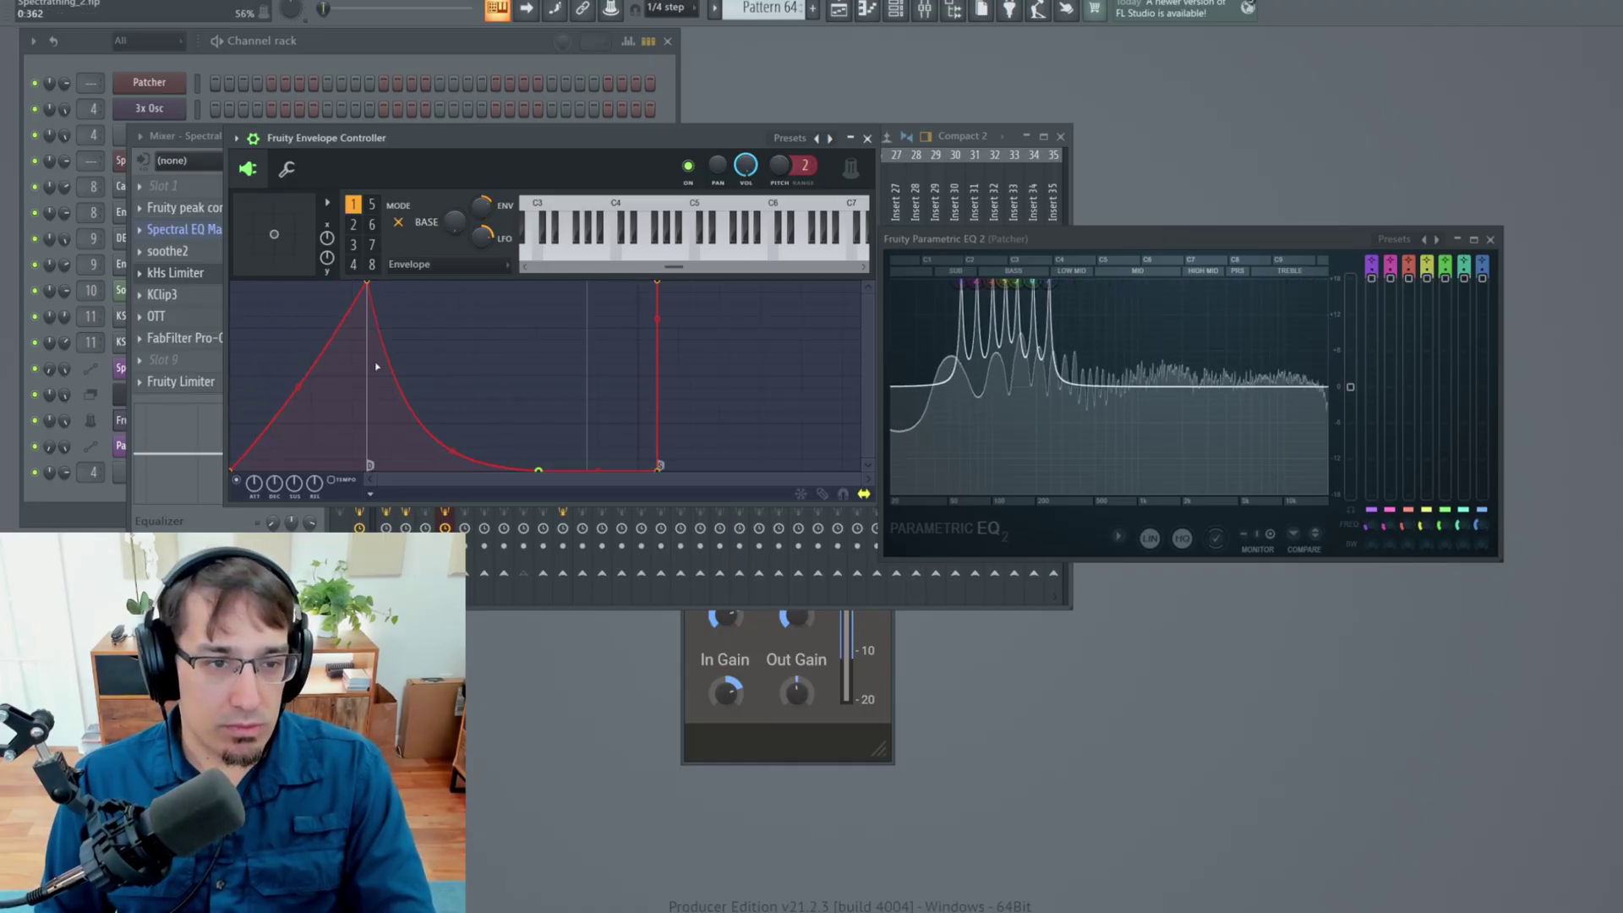
{"action": "left_click_drag", "start_coordinate": [367, 283], "coordinate": [207, 252]}
{"action": "left_click_drag", "start_coordinate": [330, 463], "coordinate": [330, 479]}
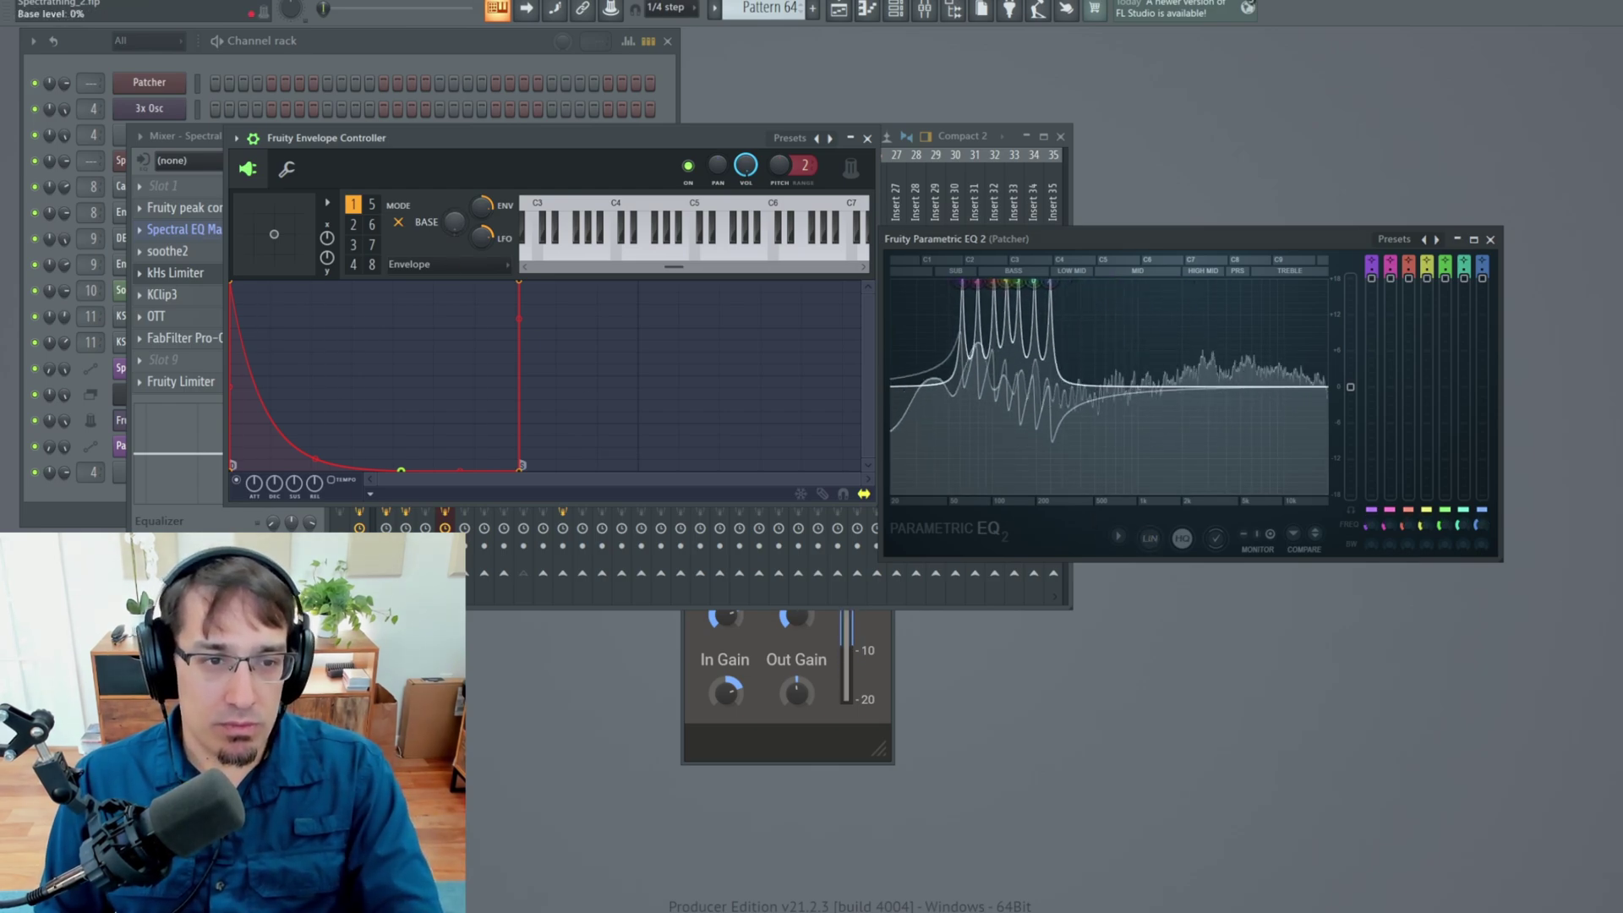
- Raise Articulator 1's LFO level and shape its LFO as a peak near the start with a curved decay
{"action": "left_click", "coordinate": [188, 229]}
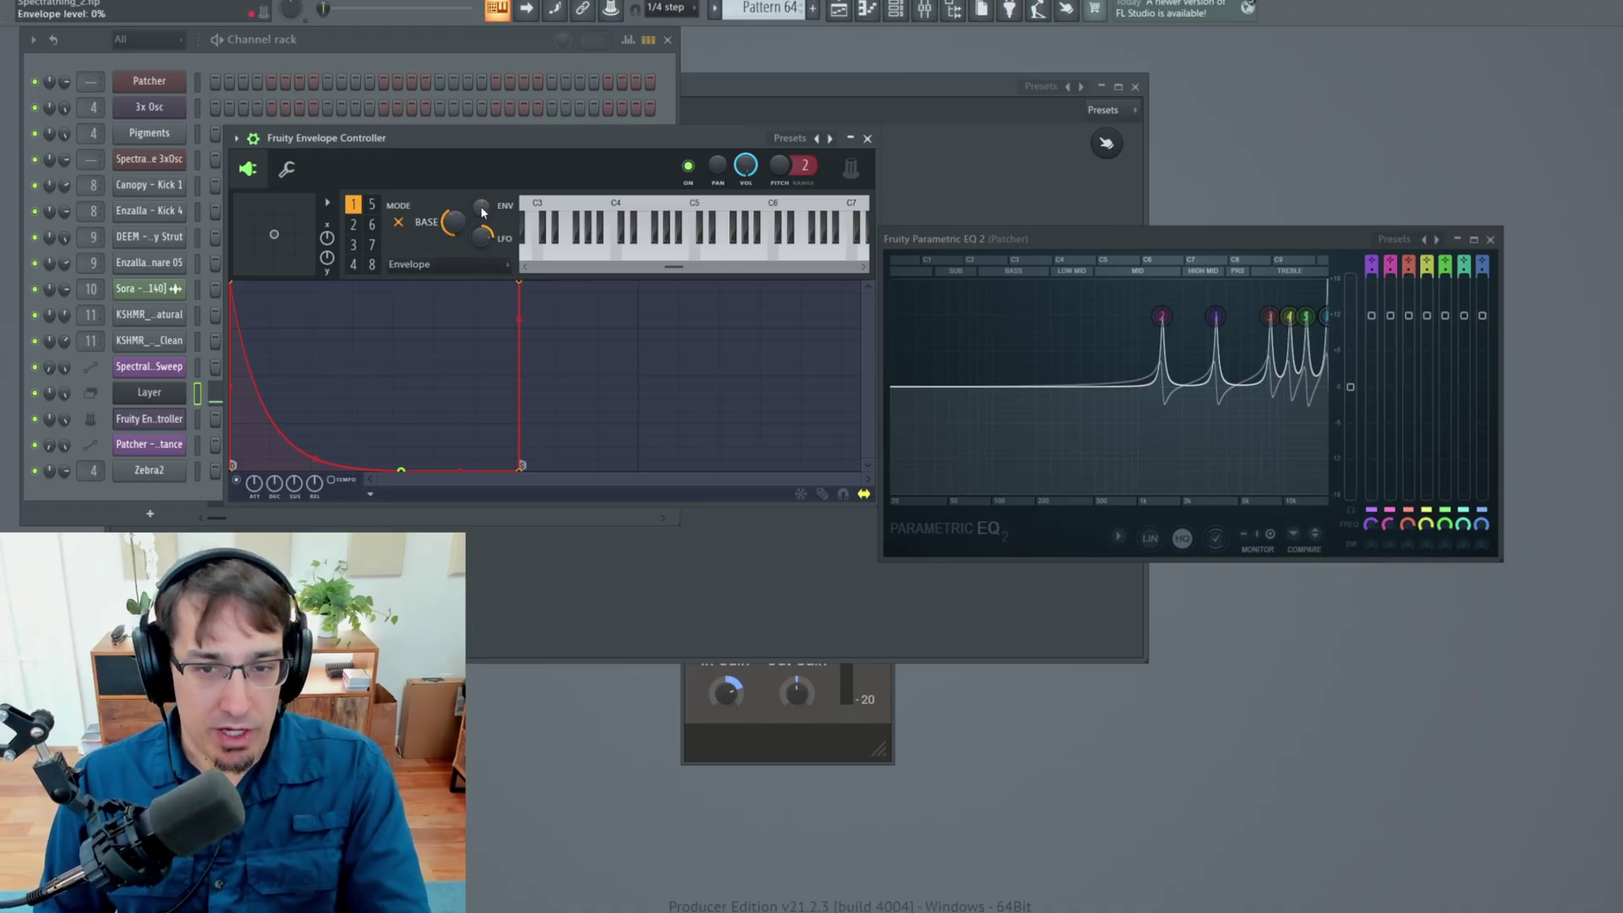
{"action": "left_click_drag", "start_coordinate": [482, 238], "coordinate": [481, 215]}
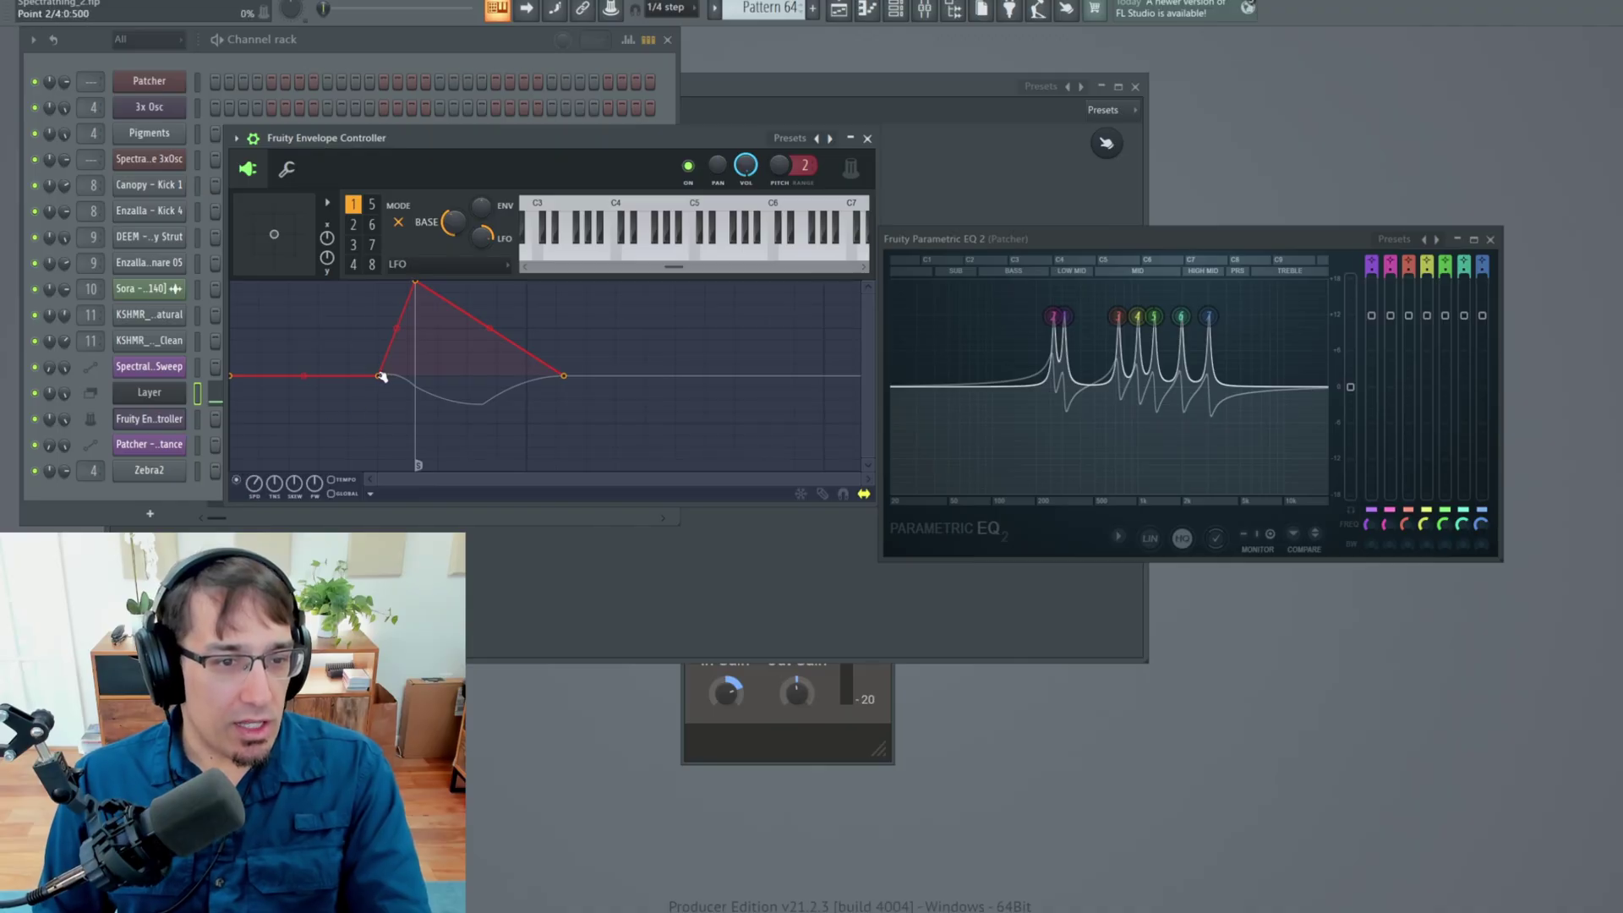
{"action": "left_click_drag", "start_coordinate": [382, 377], "coordinate": [228, 378]}
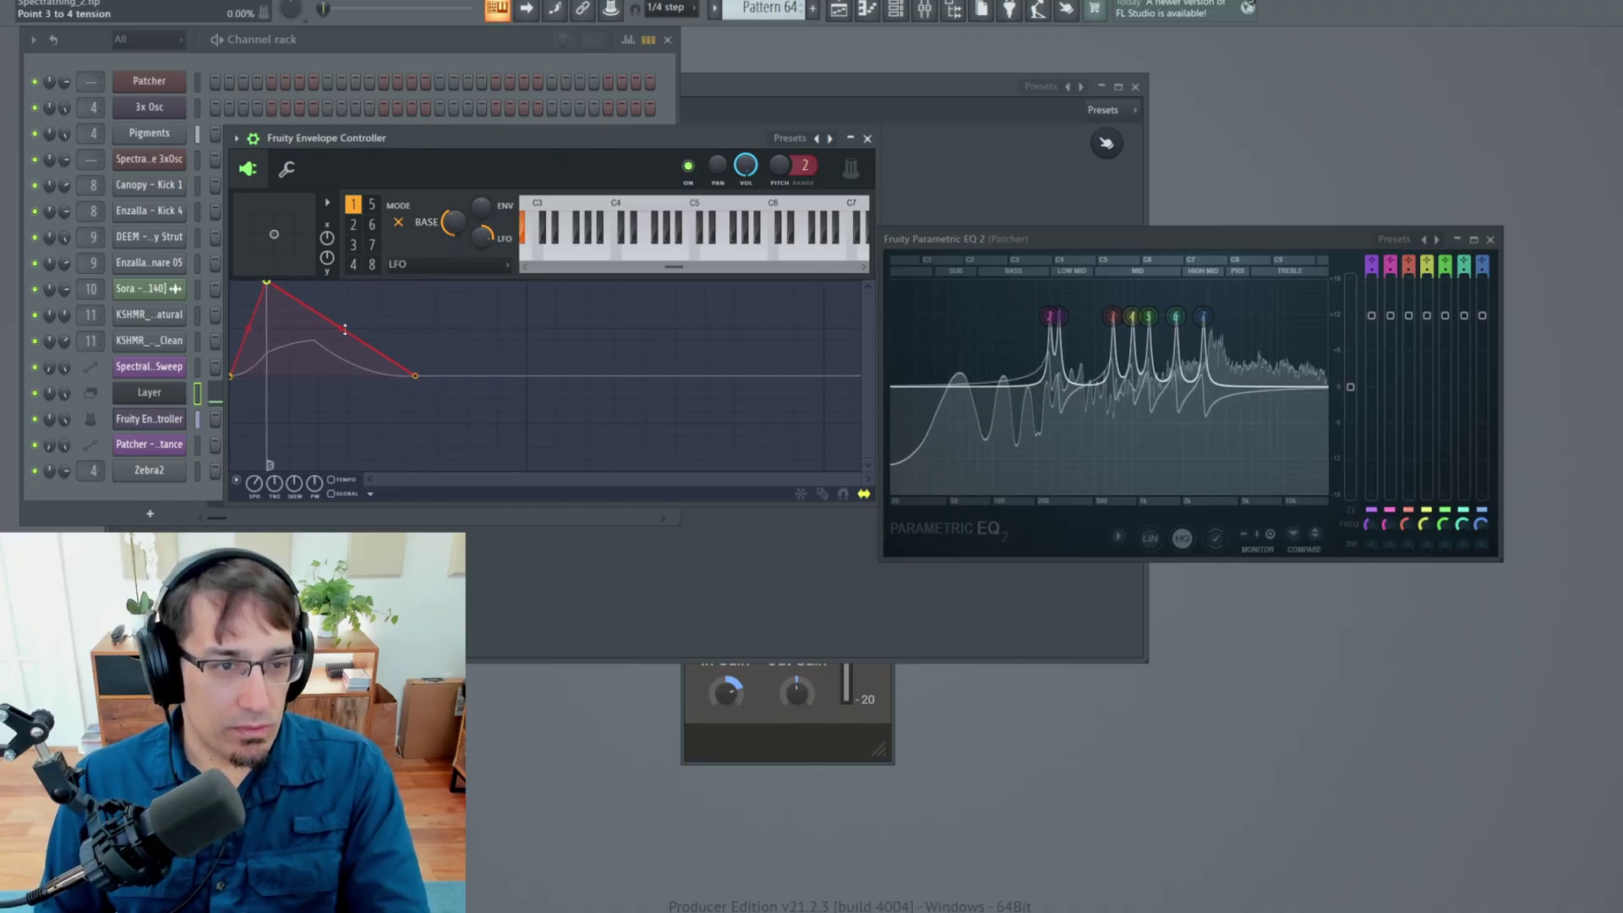
{"action": "left_click_drag", "start_coordinate": [344, 329], "coordinate": [342, 356]}
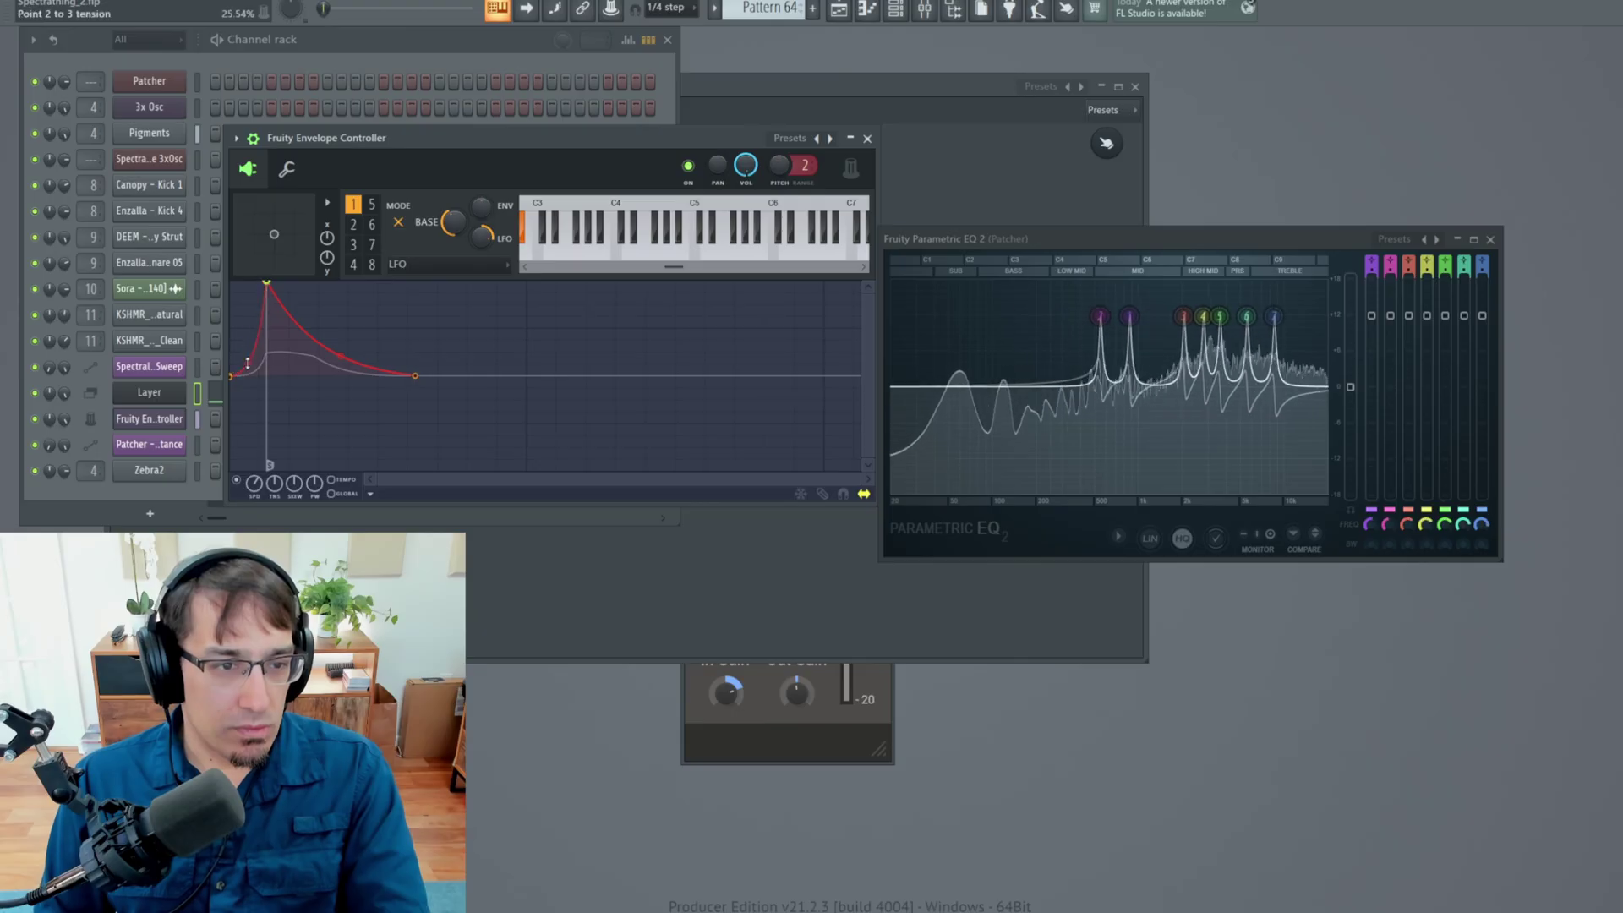
- Reshape Articulator 1's LFO into a shallow dip followed by a steep curved rise, and slow the LFO down
{"action": "left_click_drag", "start_coordinate": [269, 292], "coordinate": [273, 428]}
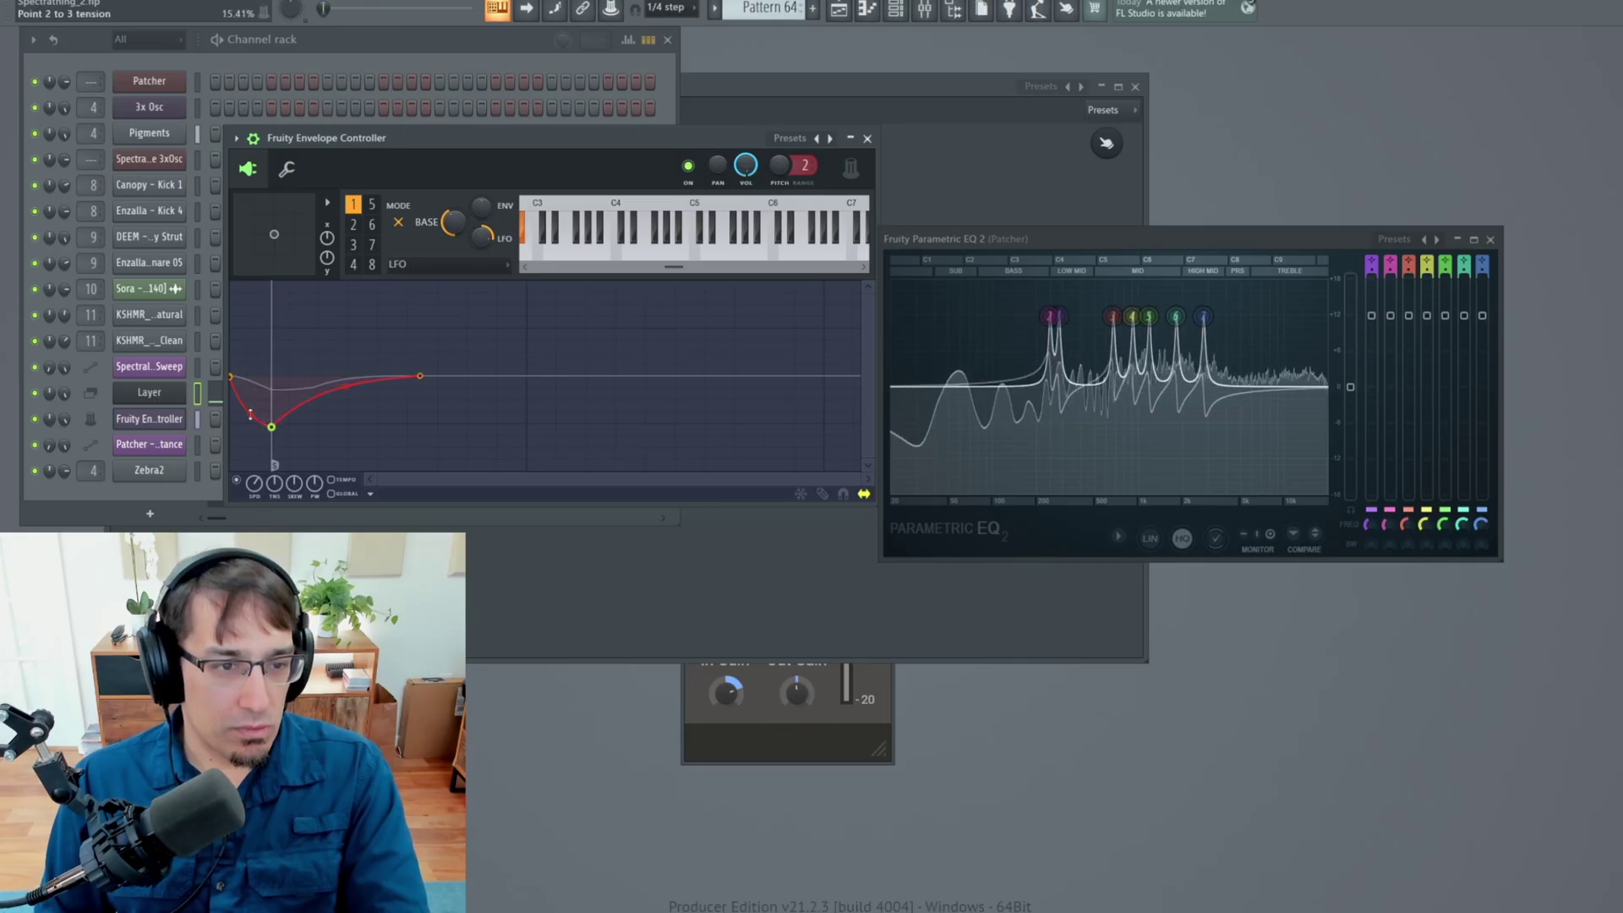
{"action": "left_click_drag", "start_coordinate": [343, 386], "coordinate": [292, 423]}
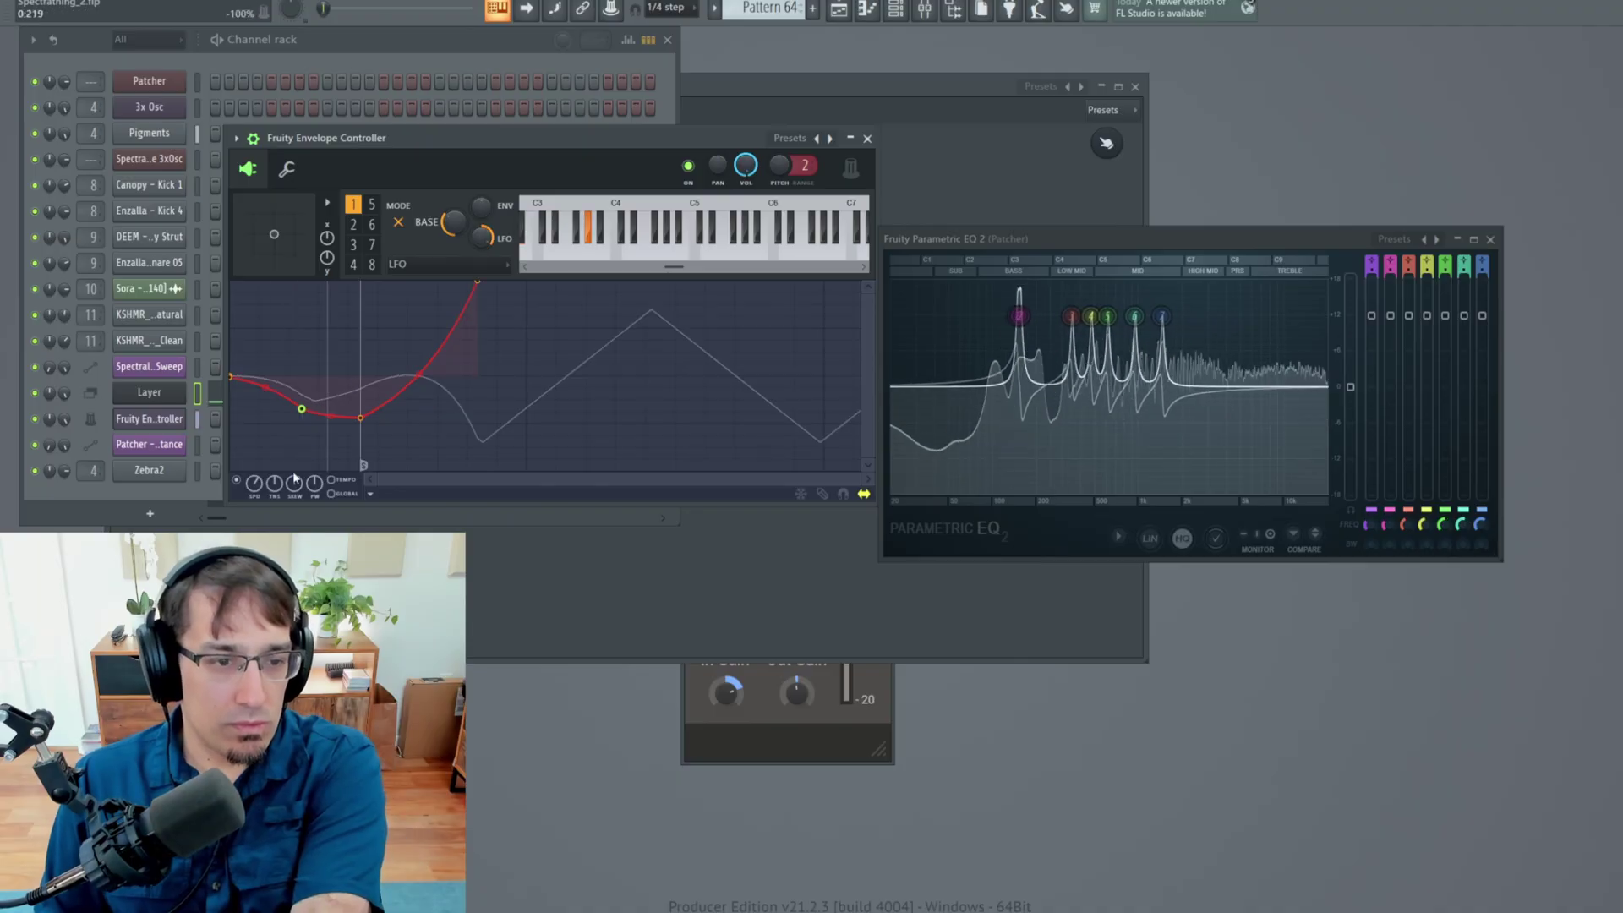
{"action": "mouse_move", "coordinate": [251, 483]}
{"action": "left_mouse_down"}
{"action": "mouse_move", "coordinate": [251, 434]}
{"action": "mouse_move", "coordinate": [251, 494]}
{"action": "left_mouse_up"}
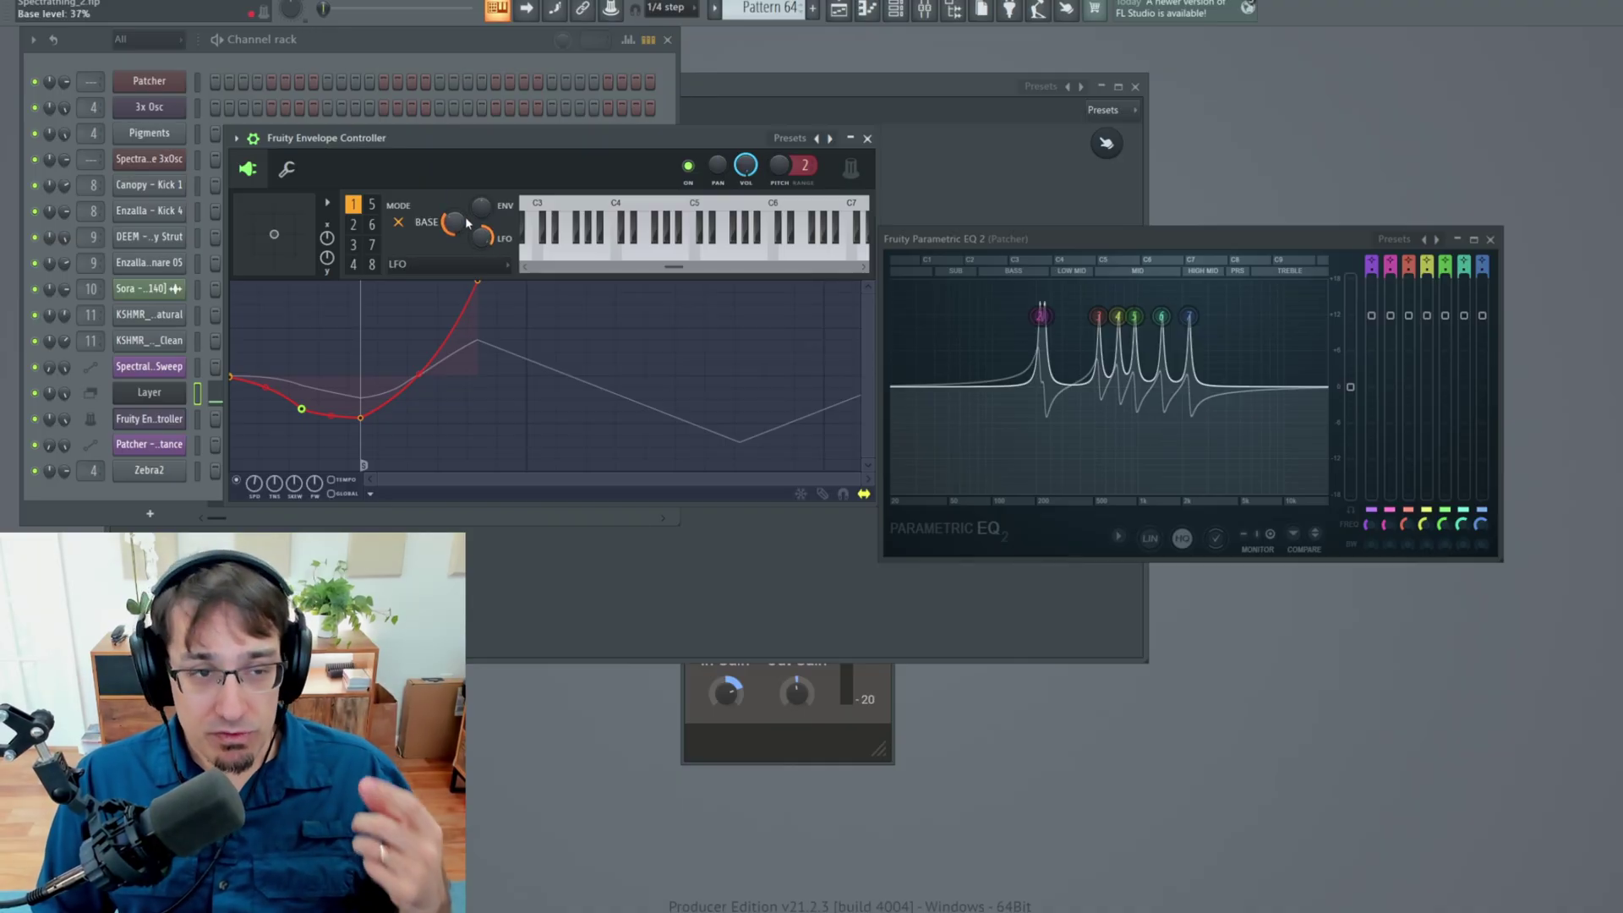
- Select Articulator 2 in the envelope controller, and link the Freq Distance knob to a Fruity Envelope Controller articulator
{"action": "left_click", "coordinate": [353, 224]}
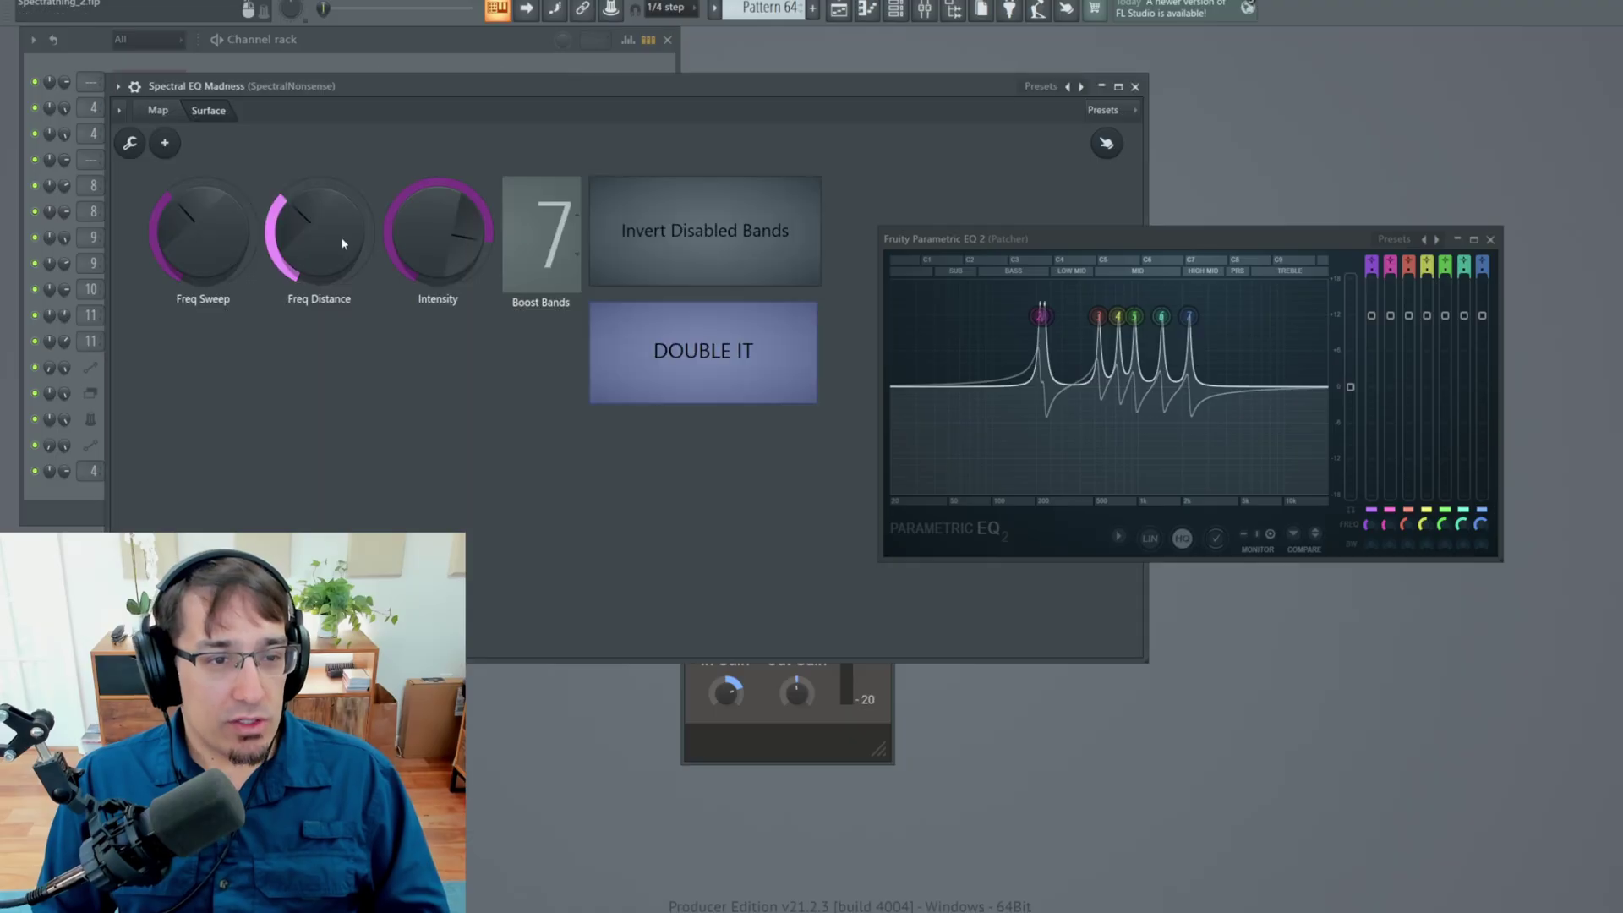
{"action": "right_click", "coordinate": [343, 239]}
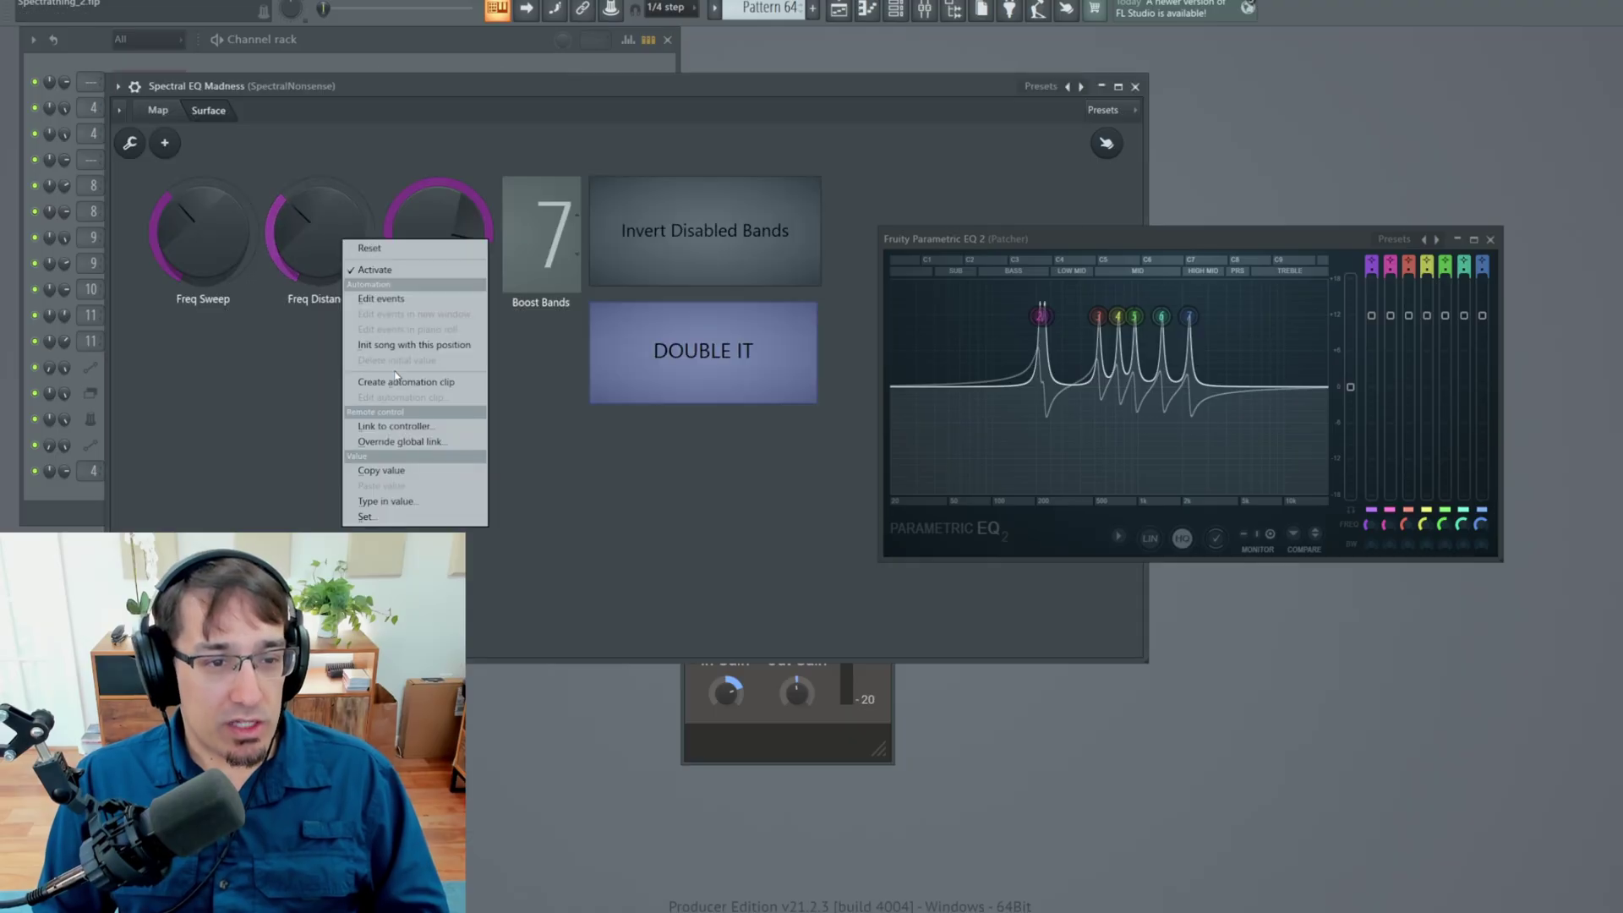
{"action": "left_click", "coordinate": [372, 426]}
{"action": "left_click", "coordinate": [1150, 421]}
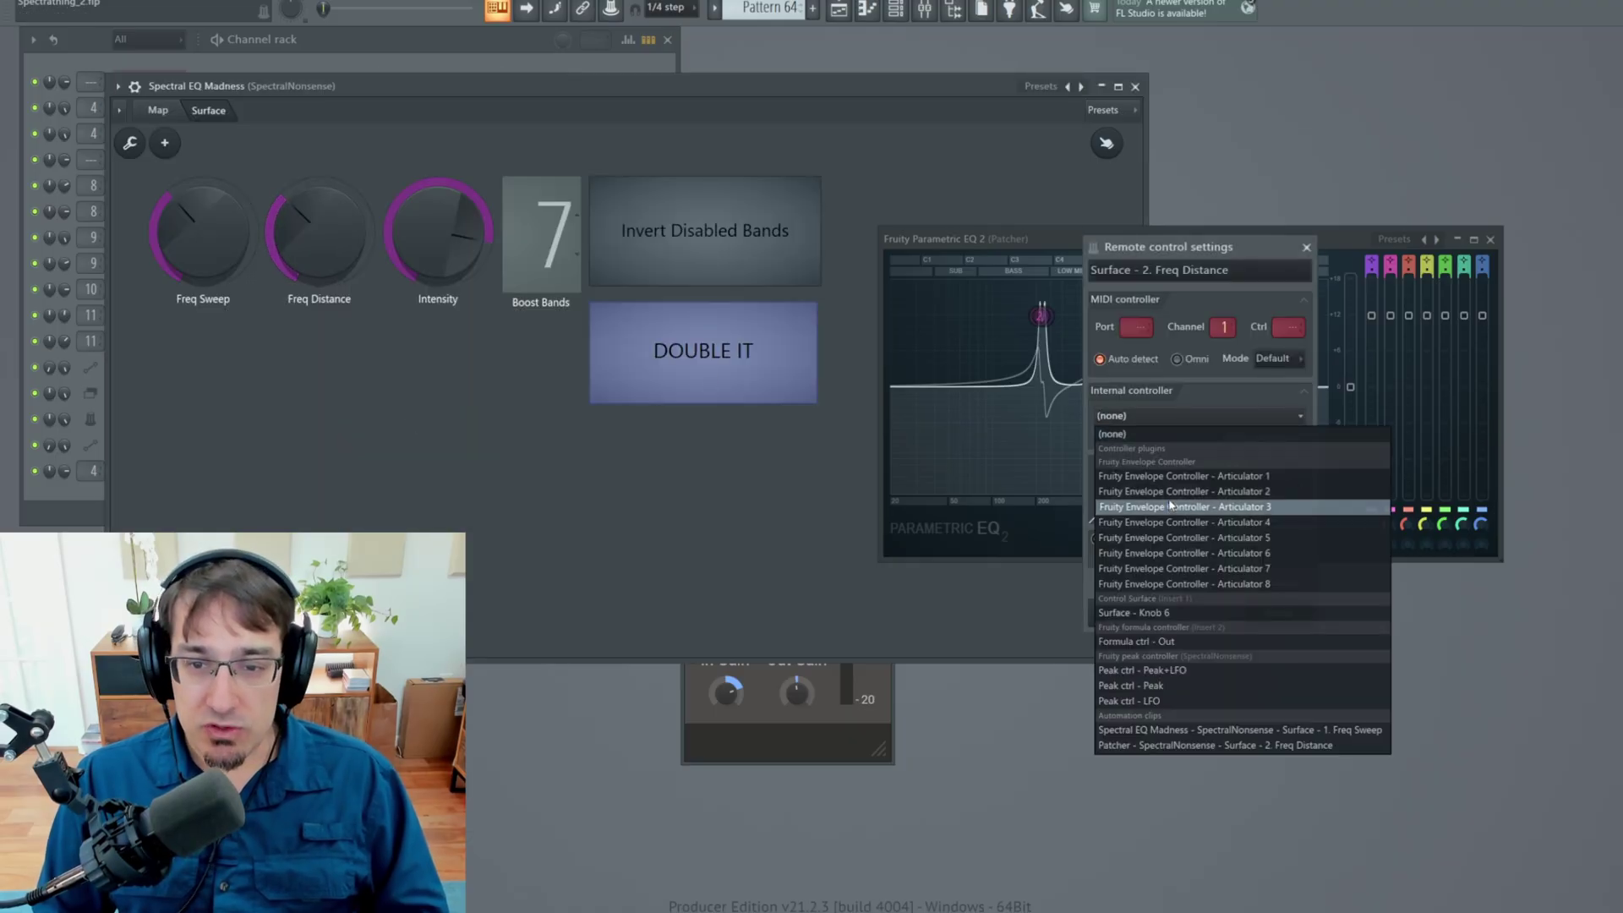
{"action": "left_click", "coordinate": [1195, 507]}
{"action": "left_click", "coordinate": [1278, 611]}
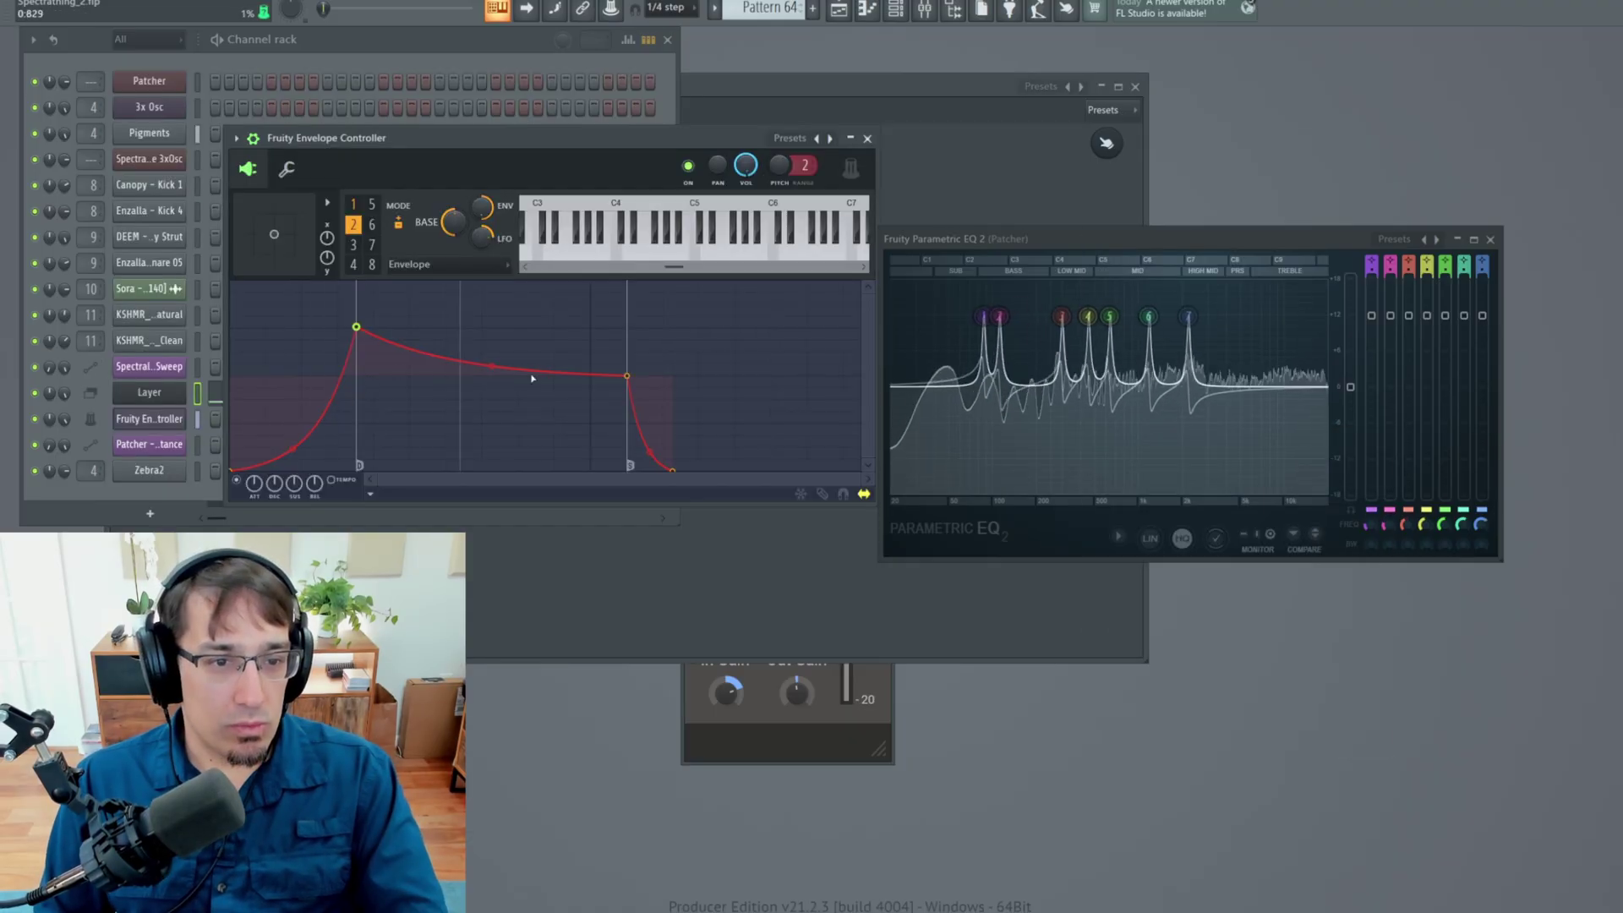
- Reshape Articulator 2's envelope to start at its maximum and decay in a longer curve to zero, with sustain at zero
{"action": "left_click_drag", "start_coordinate": [230, 470], "coordinate": [231, 282]}
{"action": "left_click_drag", "start_coordinate": [356, 326], "coordinate": [356, 471]}
{"action": "left_click_drag", "start_coordinate": [488, 282], "coordinate": [469, 491]}
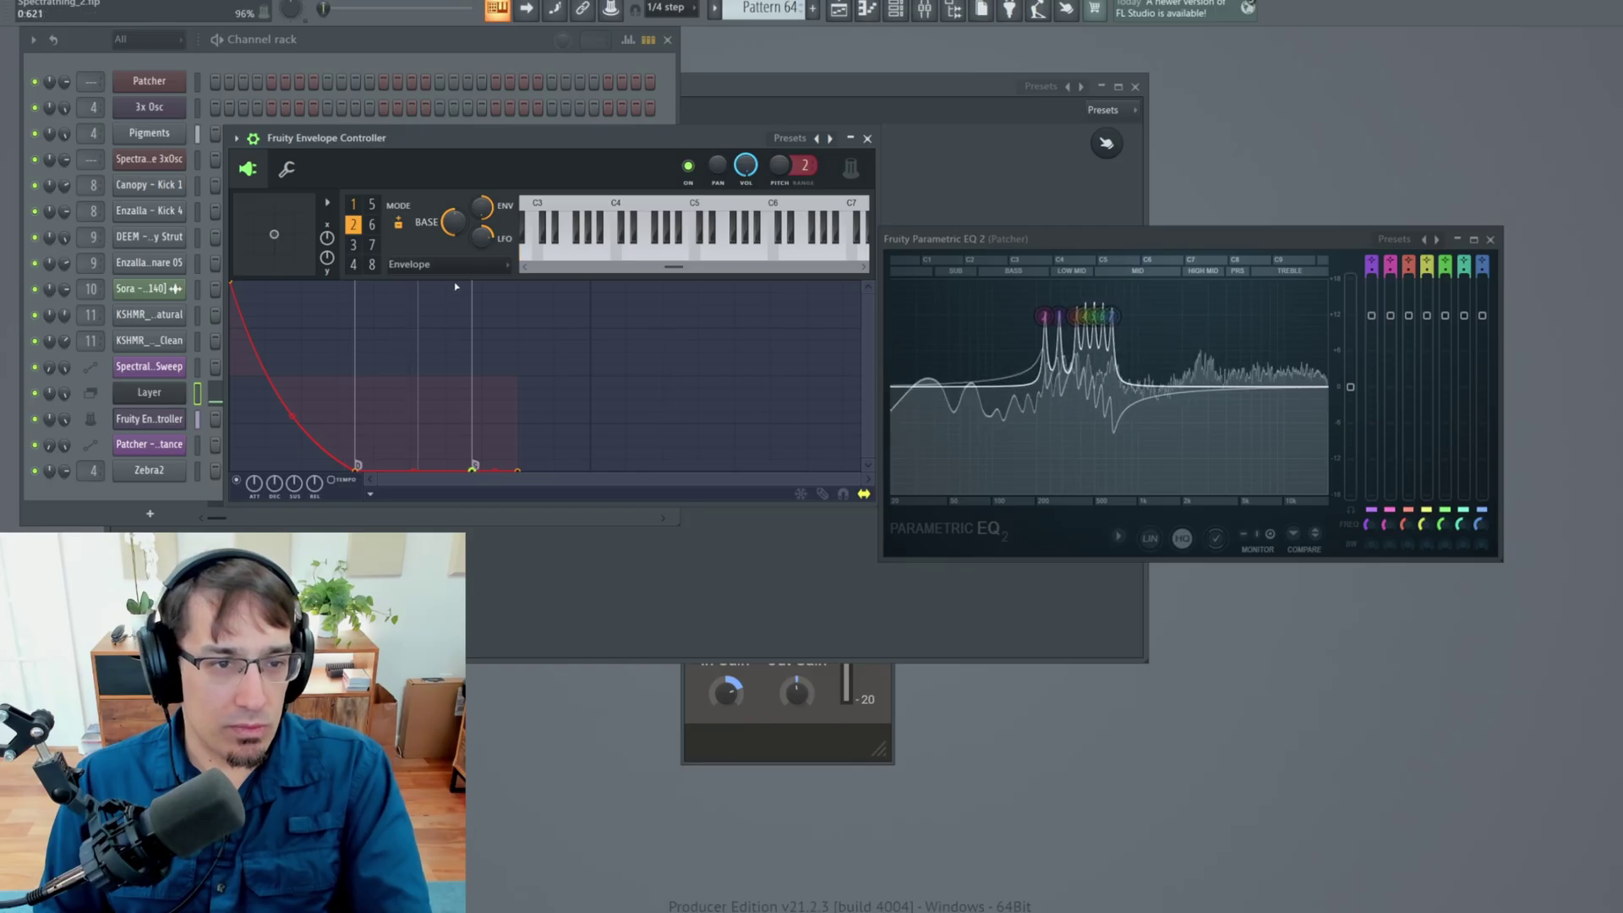
{"action": "left_click_drag", "start_coordinate": [356, 470], "coordinate": [454, 468]}
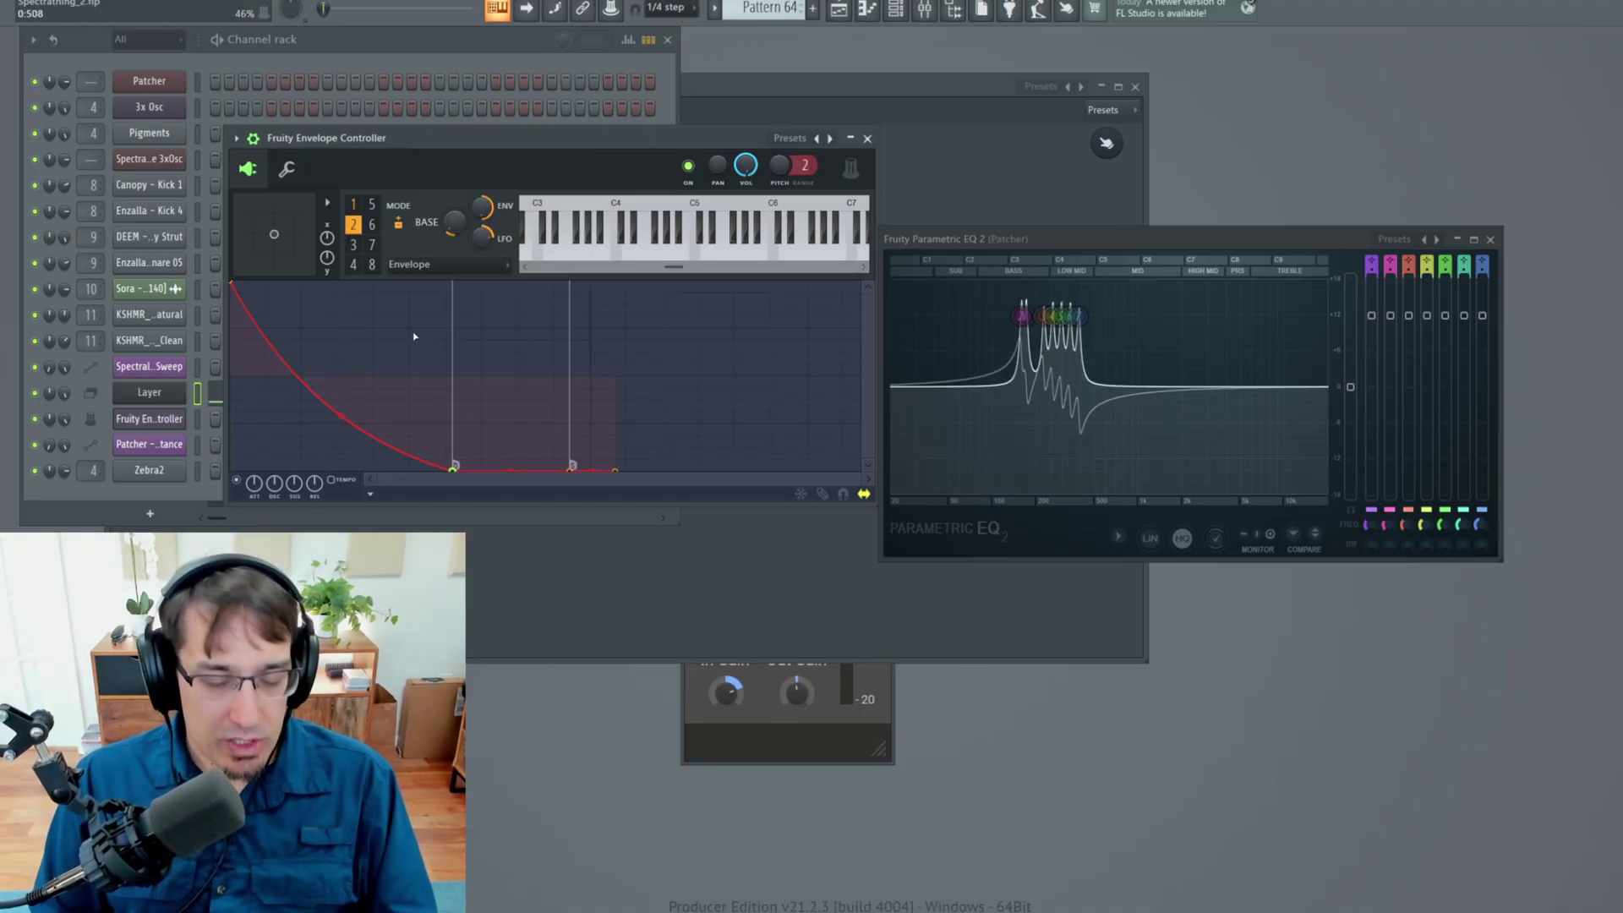
- Close the Freq Sweep link settings and disable Articulator 1's LFO in the Fruity Envelope Controller
{"action": "key", "text": "F9"}
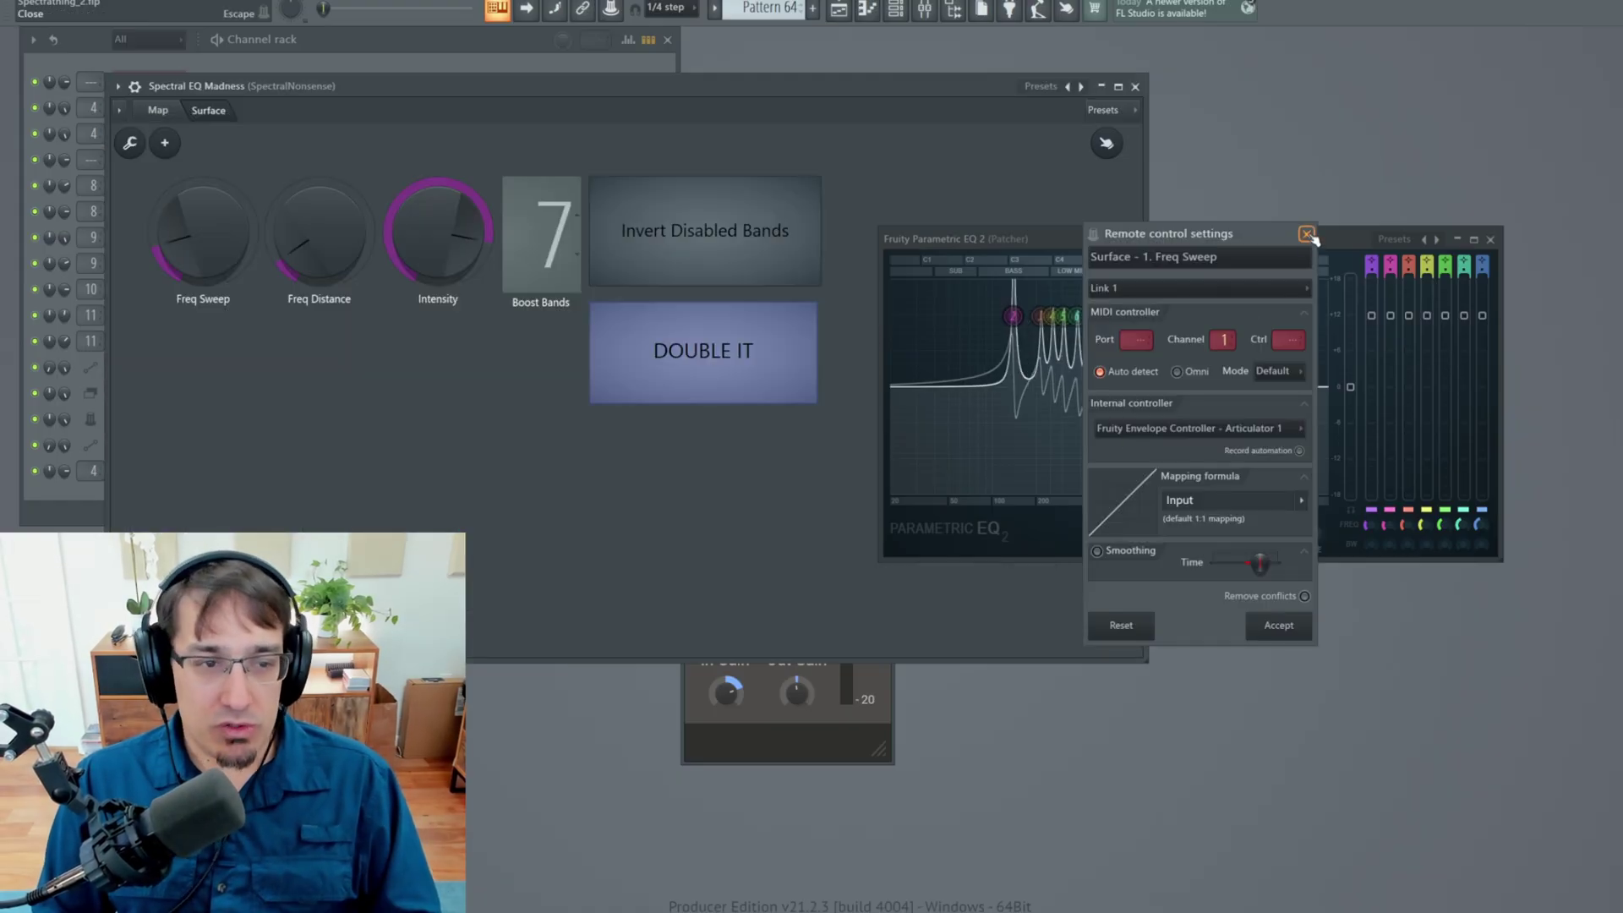
{"action": "left_click", "coordinate": [1307, 234]}
{"action": "left_click", "coordinate": [448, 44]}
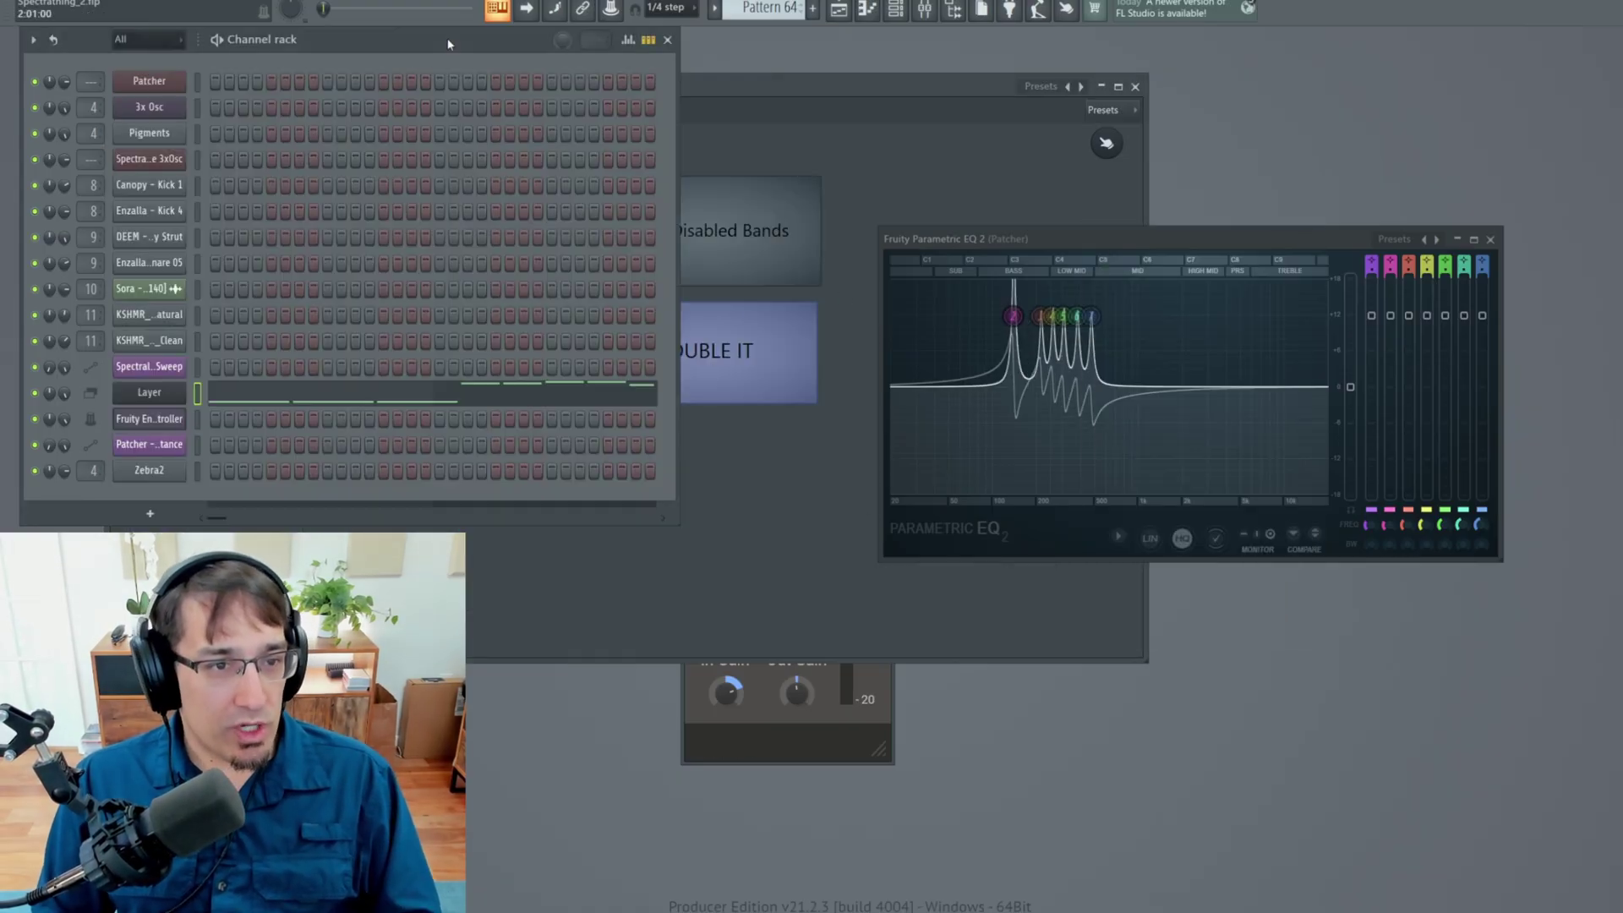
{"action": "left_click", "coordinate": [178, 423]}
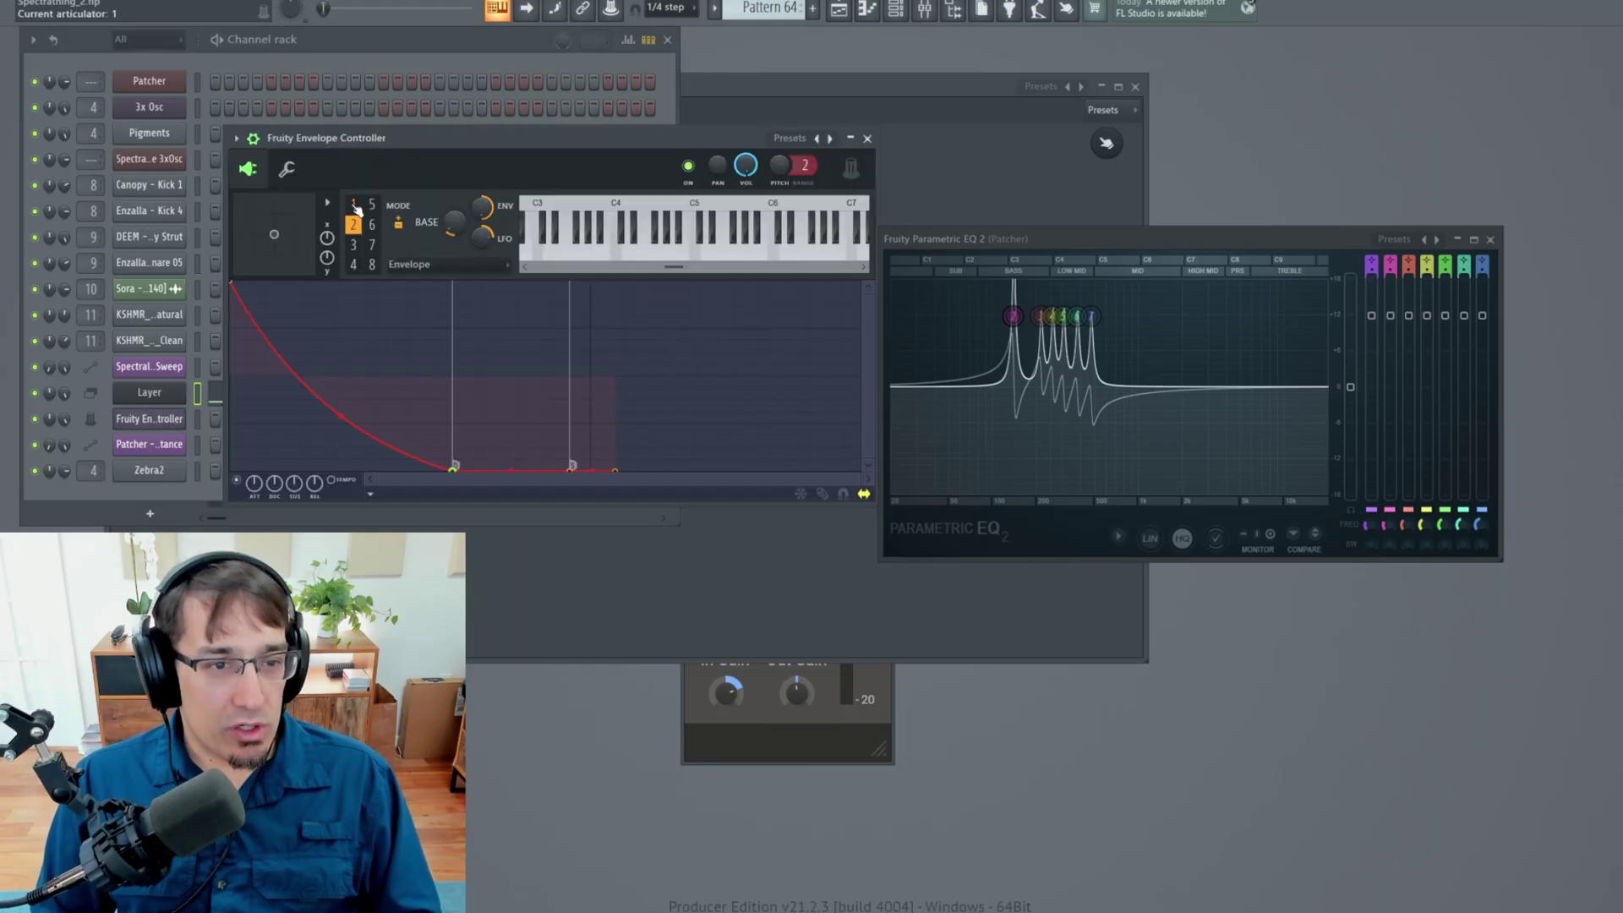
{"action": "left_click", "coordinate": [355, 205]}
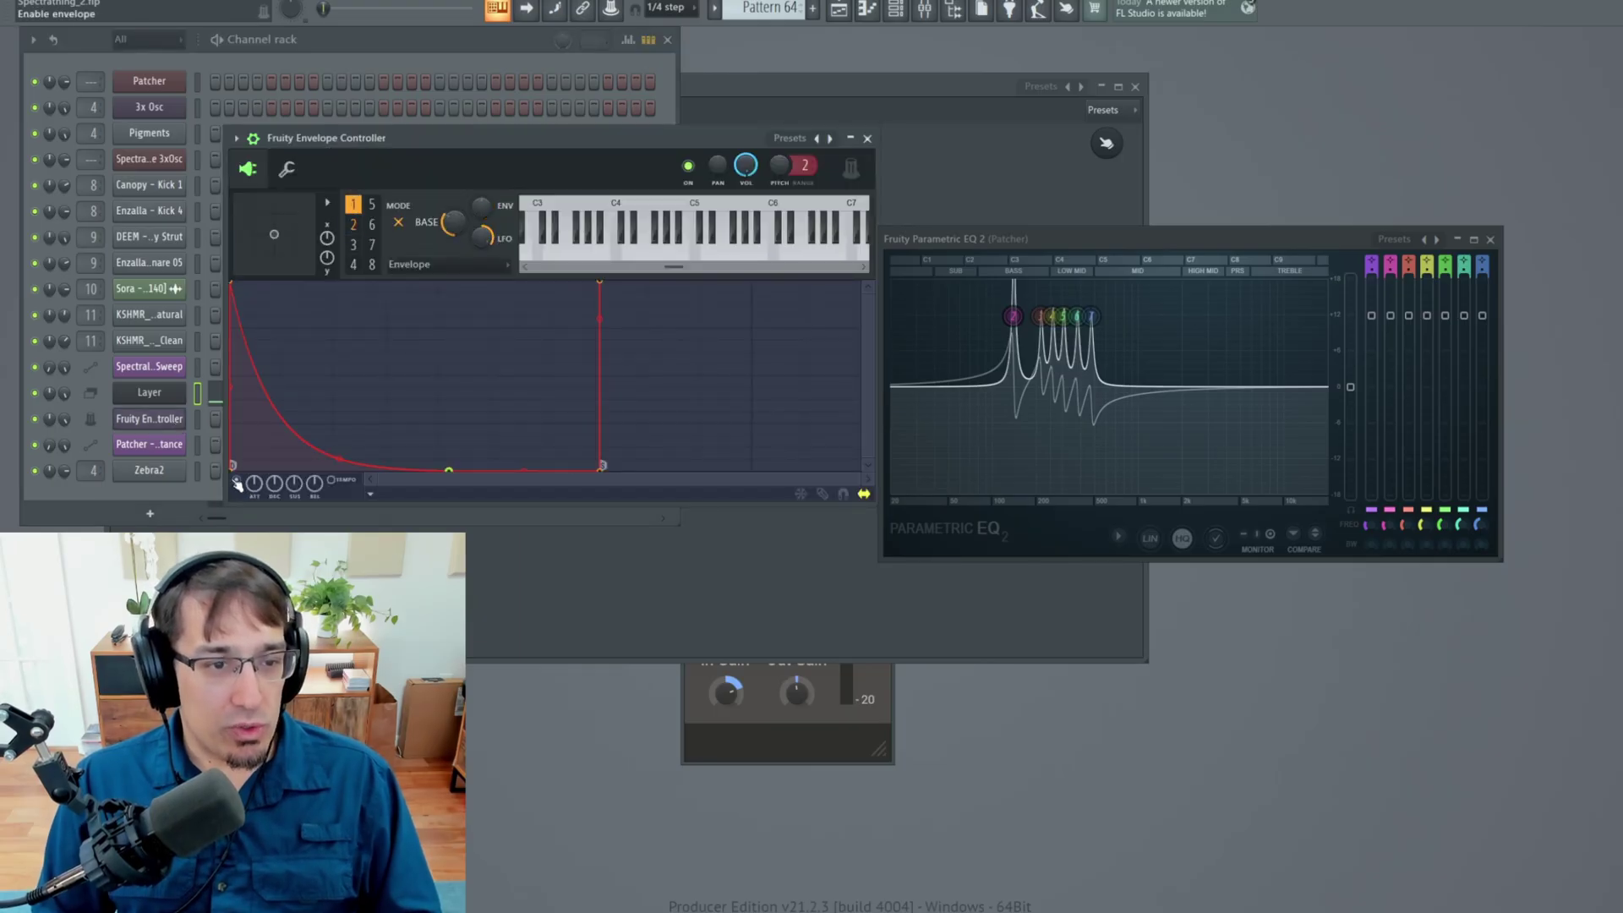
{"action": "left_click", "coordinate": [431, 265]}
{"action": "left_click", "coordinate": [410, 276]}
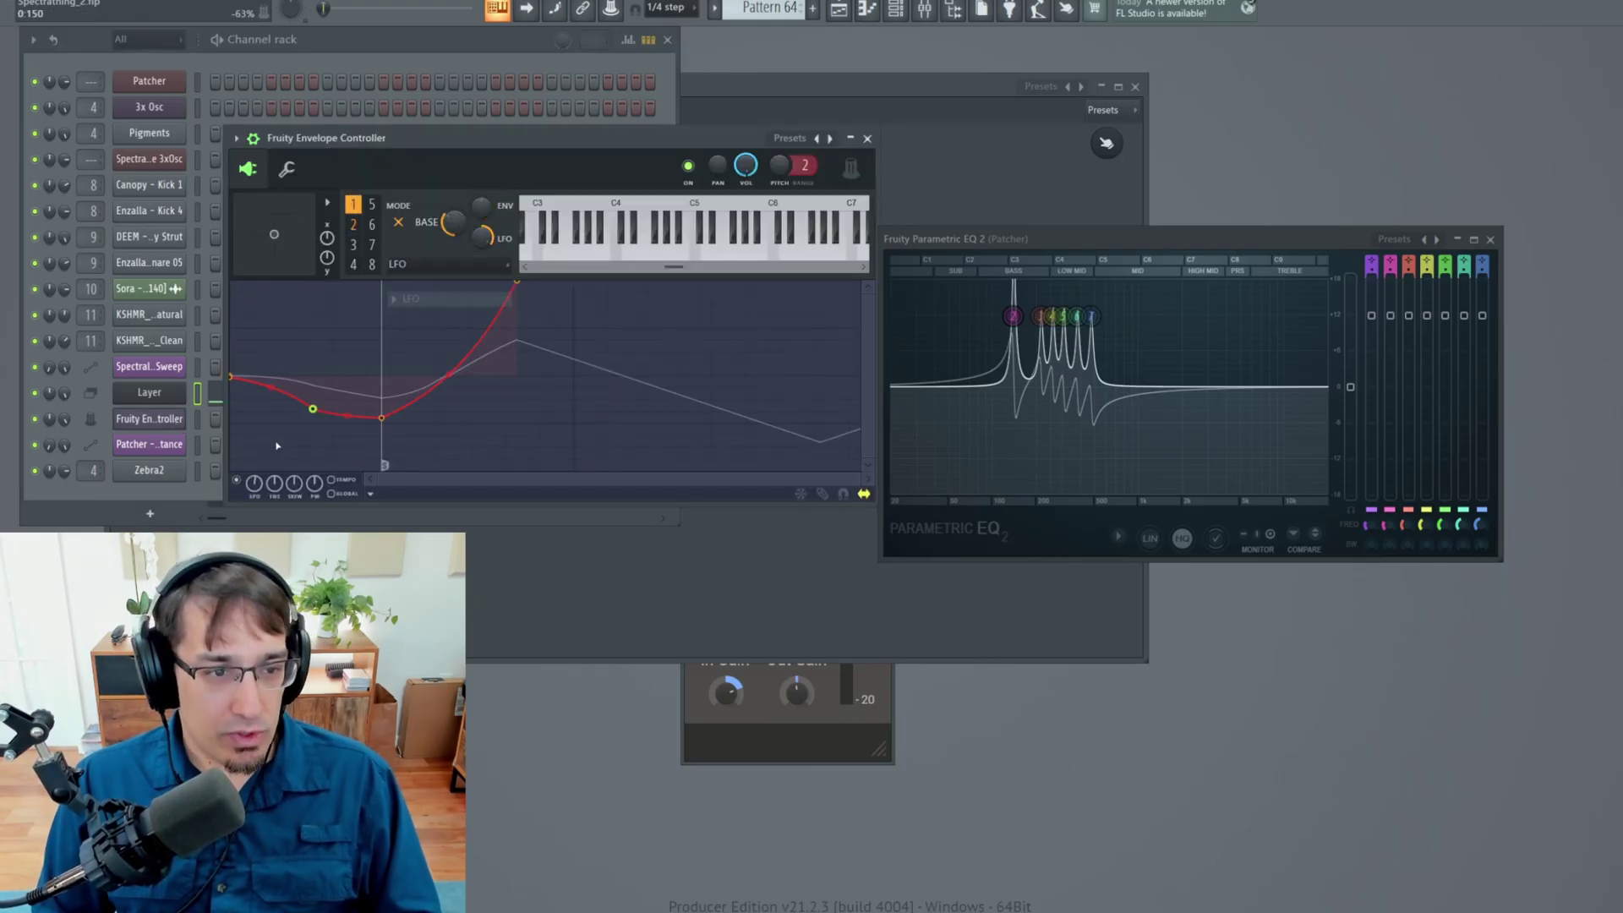
{"action": "left_click", "coordinate": [240, 481]}
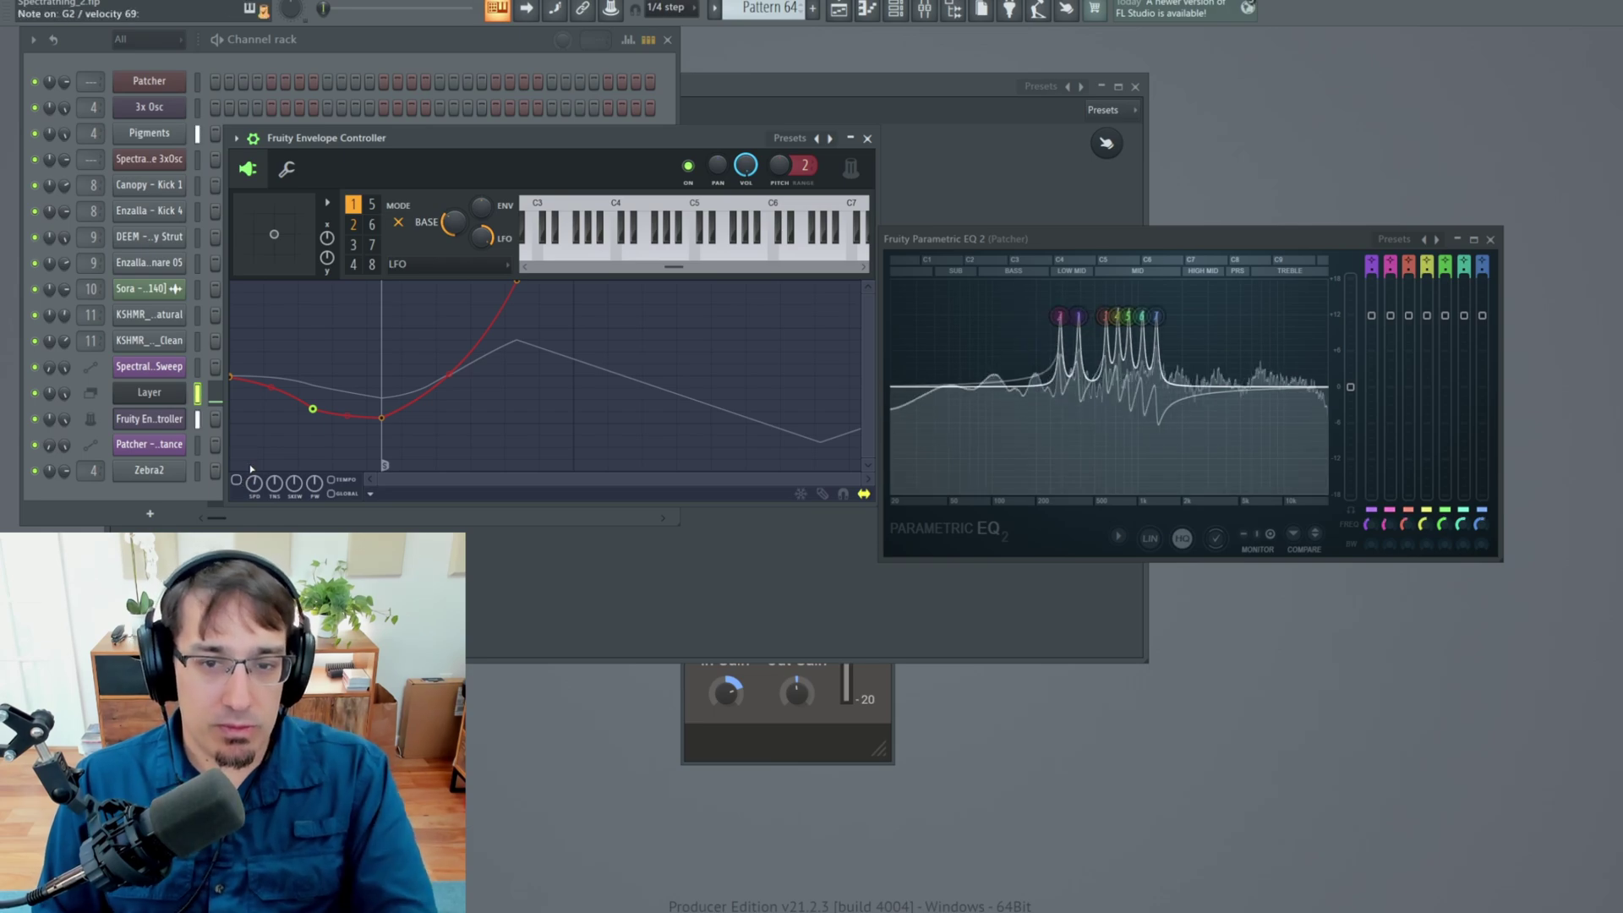
- Show Articulator 1's keyboard mapping and lower its first point to zero to form a straight ramp up the keyboard
{"action": "left_click", "coordinate": [418, 265]}
{"action": "left_click", "coordinate": [414, 315]}
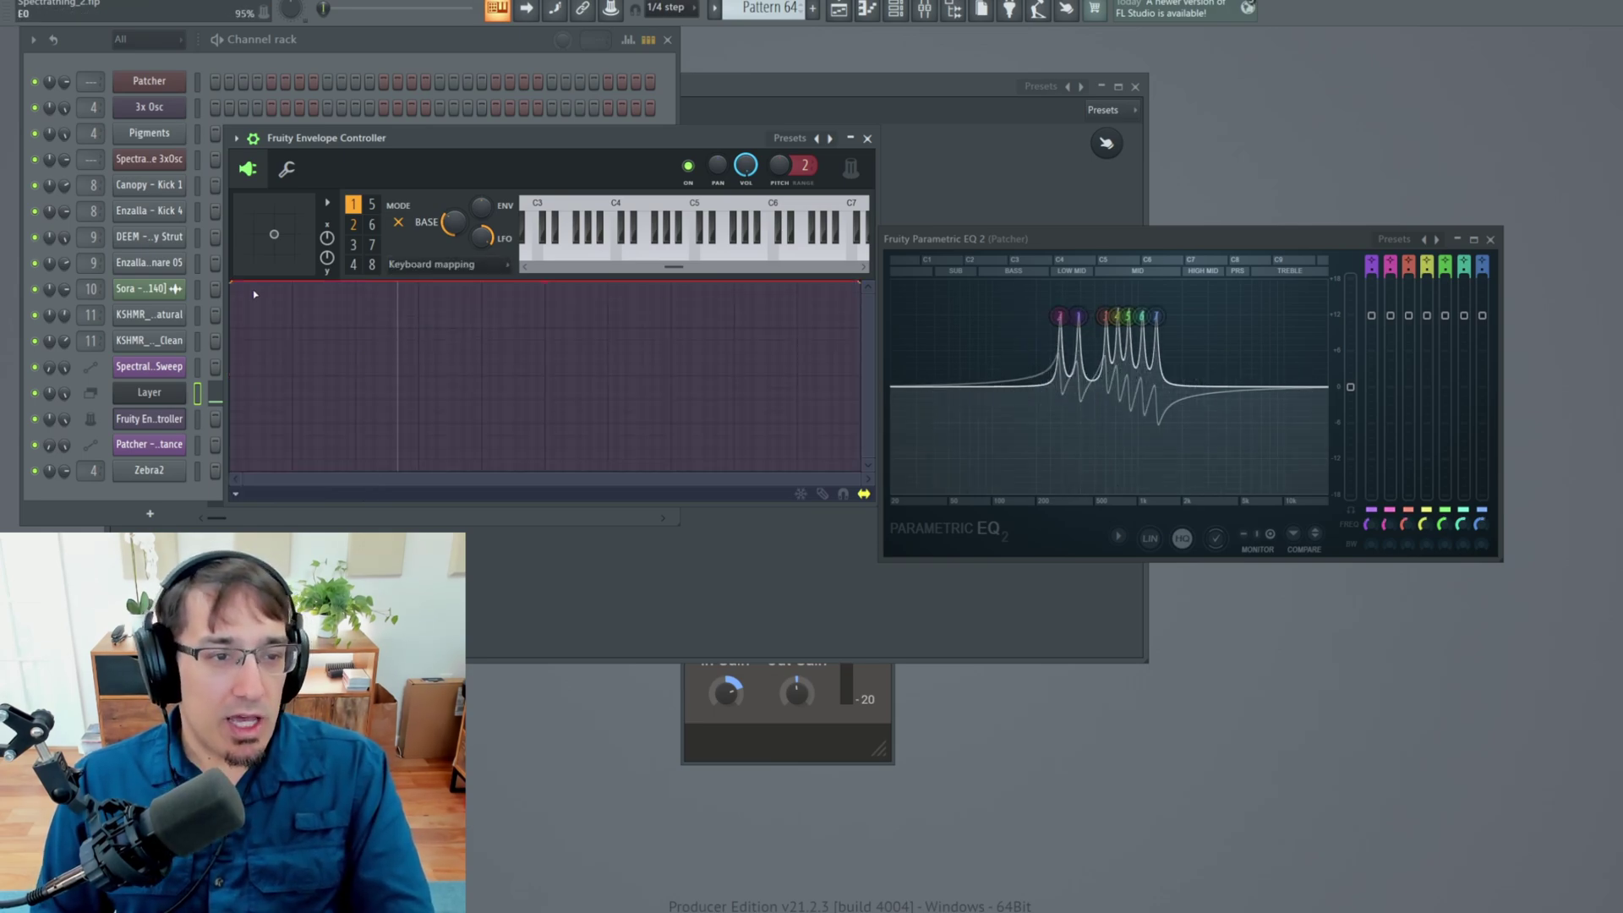
{"action": "left_click_drag", "start_coordinate": [233, 283], "coordinate": [226, 506]}
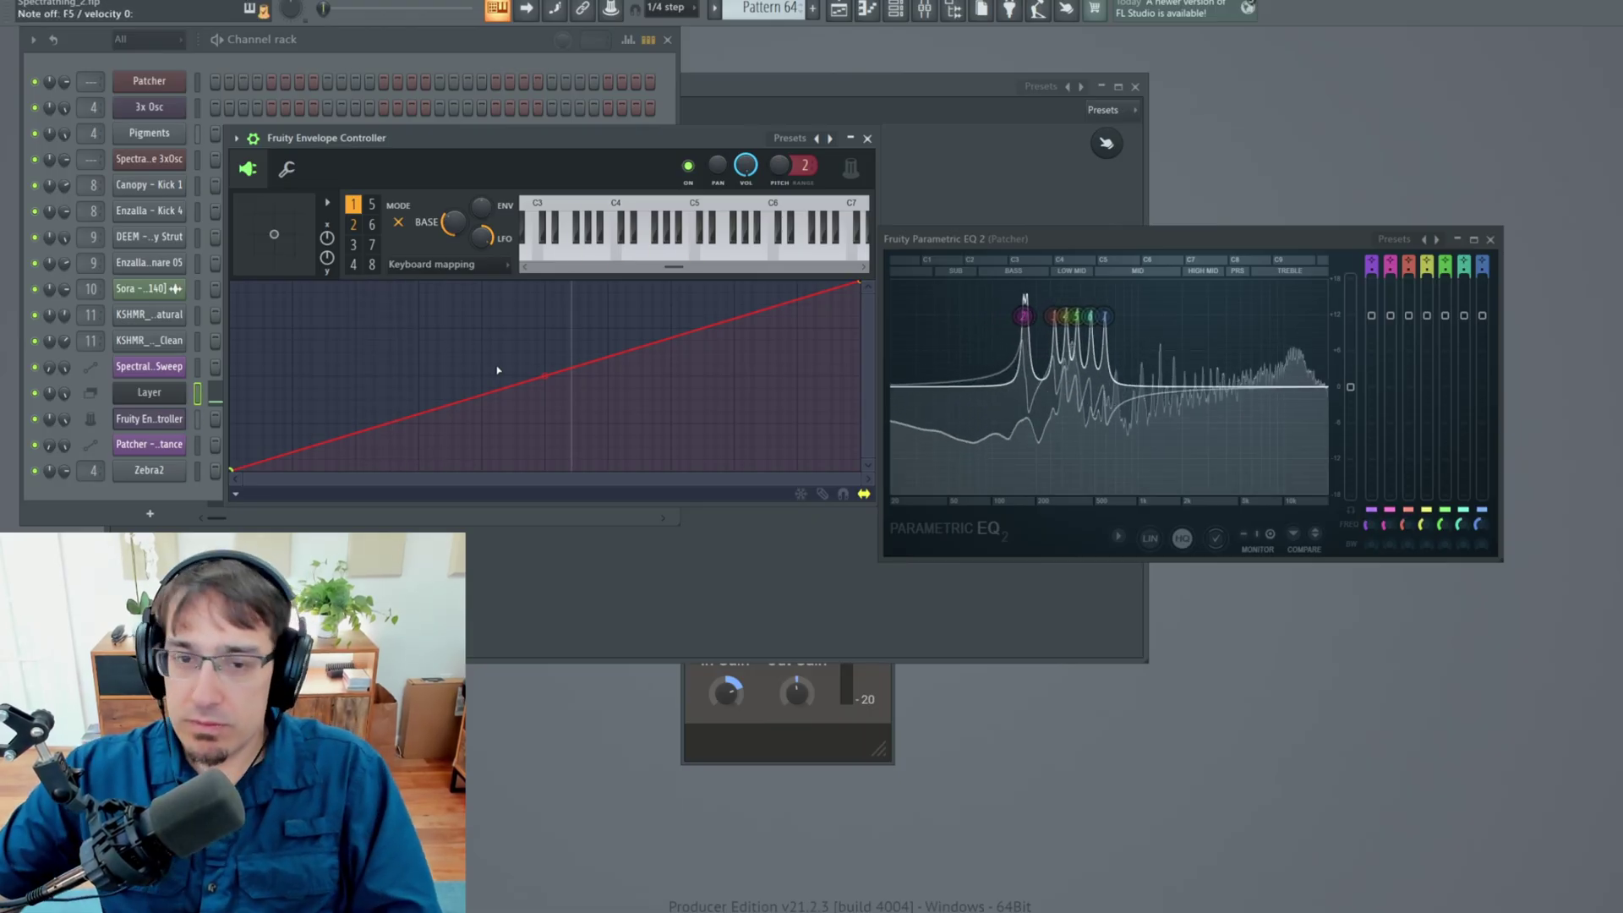
- Shape Articulator 1's keyboard mapping to stay at zero for the lowest keys and rise steeply to maximum before the middle
{"action": "left_click_drag", "start_coordinate": [389, 386], "coordinate": [389, 378]}
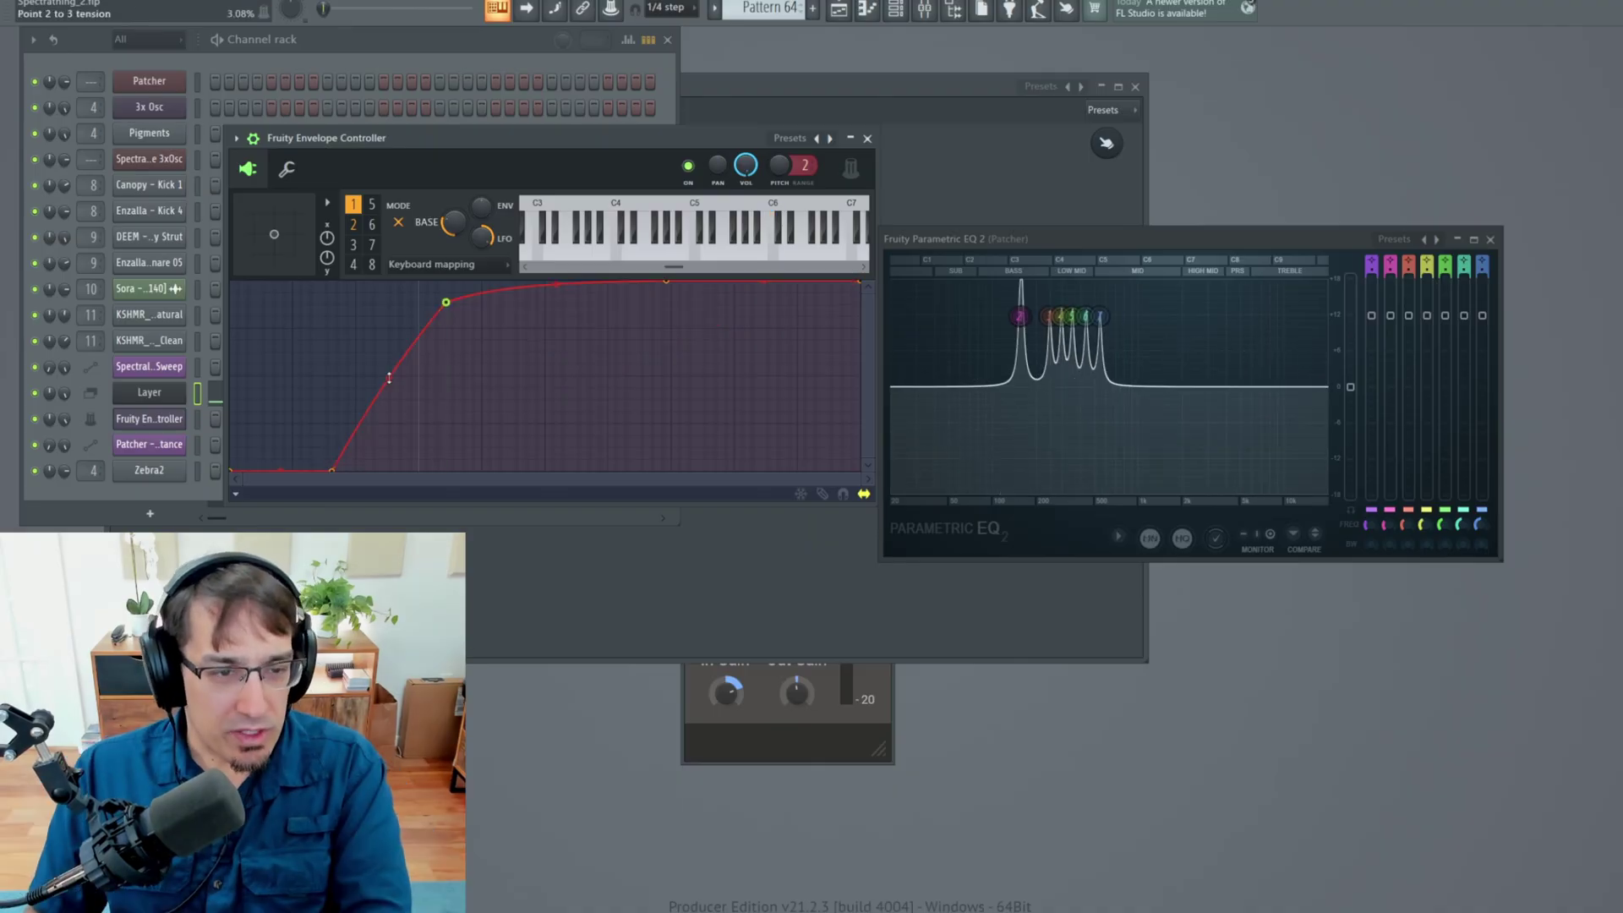
{"action": "left_click_drag", "start_coordinate": [337, 469], "coordinate": [352, 471]}
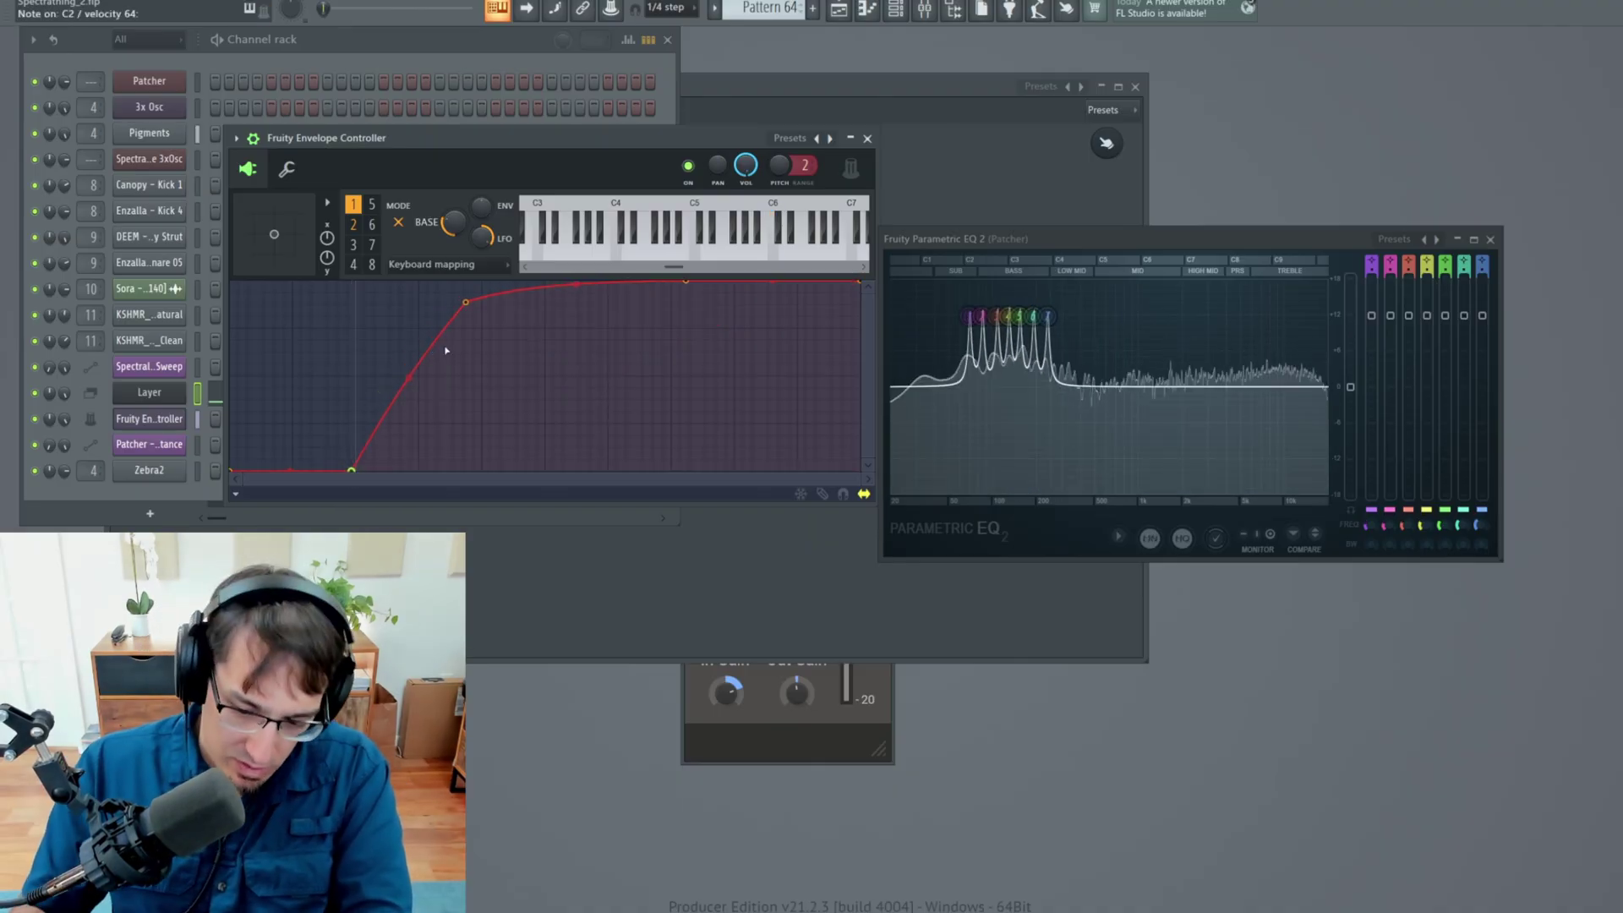
{"action": "key", "text": "z"}
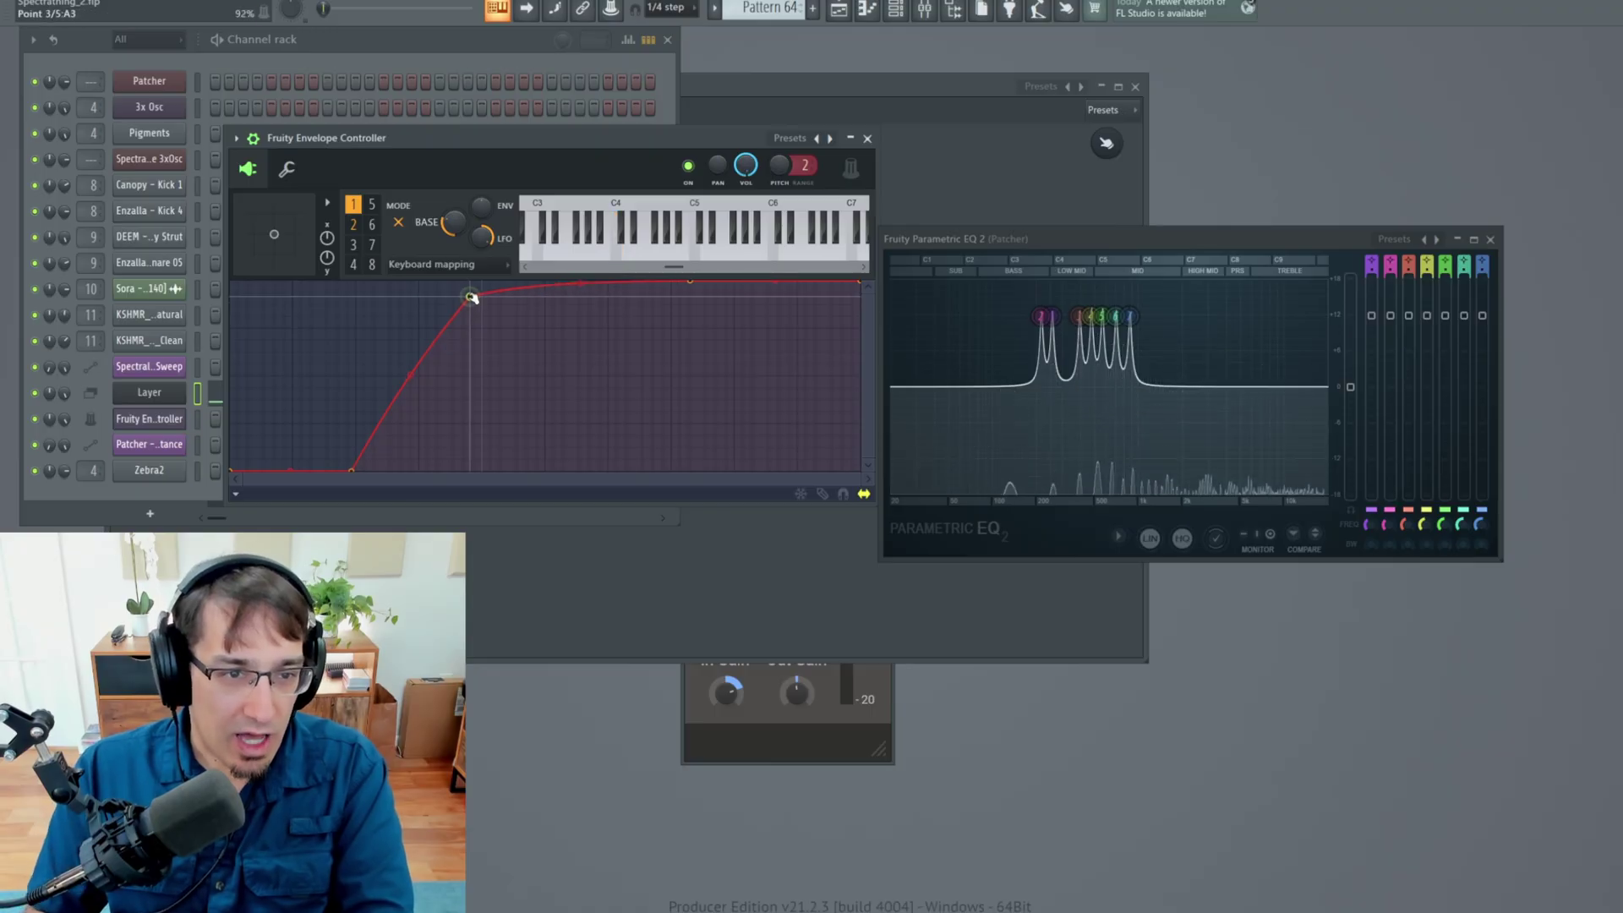
{"action": "left_click_drag", "start_coordinate": [465, 302], "coordinate": [485, 280]}
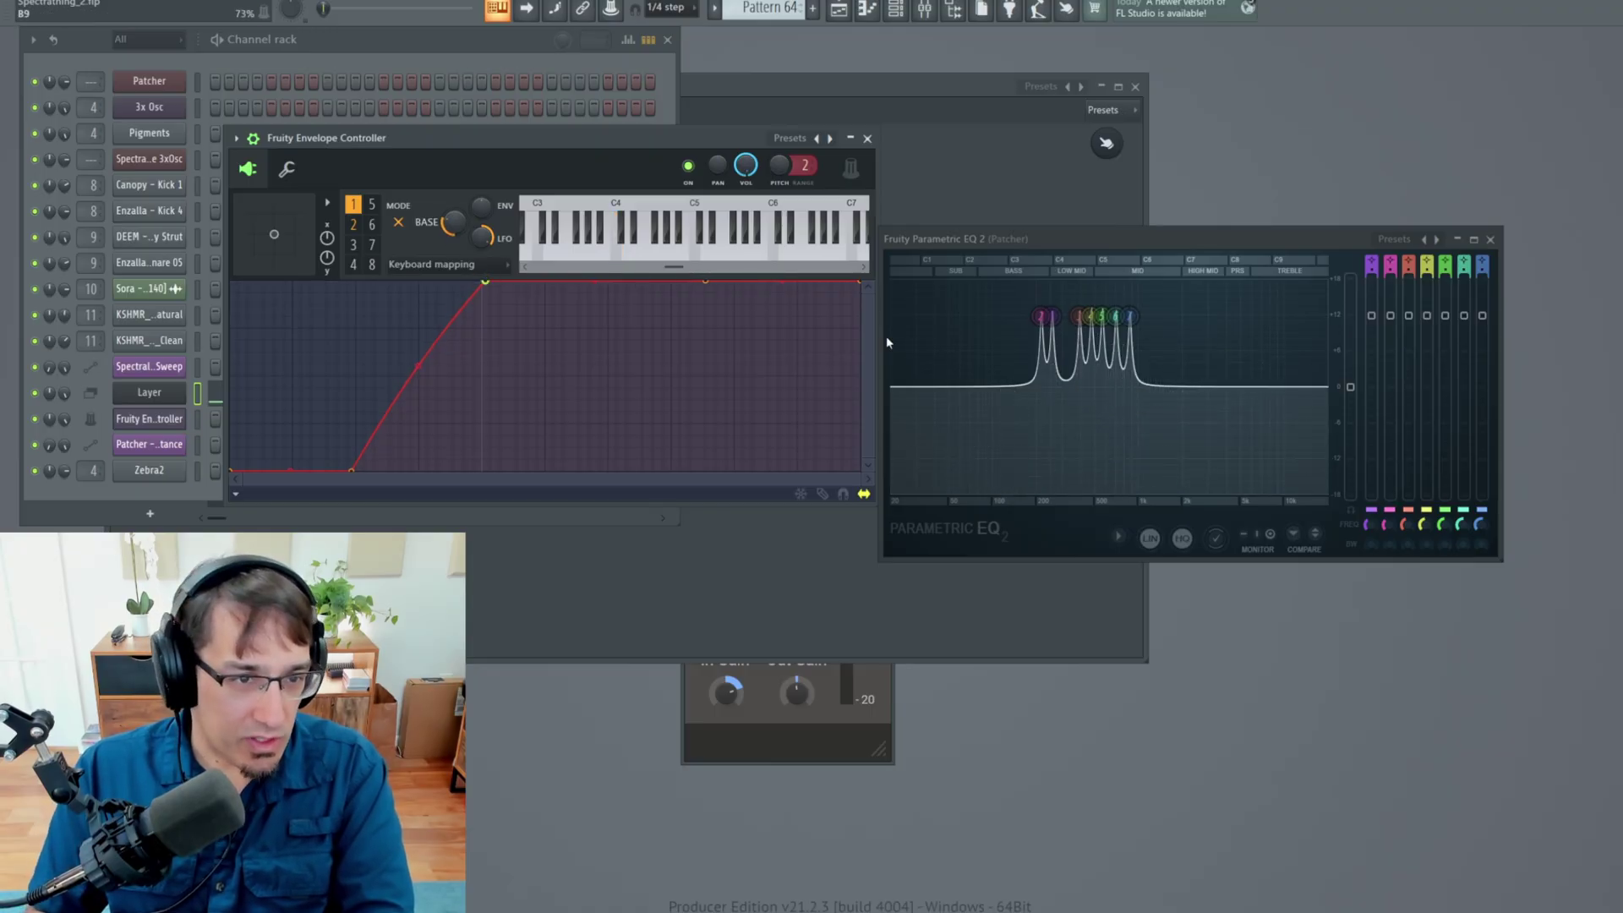
- Play low and high notes to check how the keyboard mapping moves the Freq Sweep knob and the EQ bands
{"action": "key", "text": "z"}
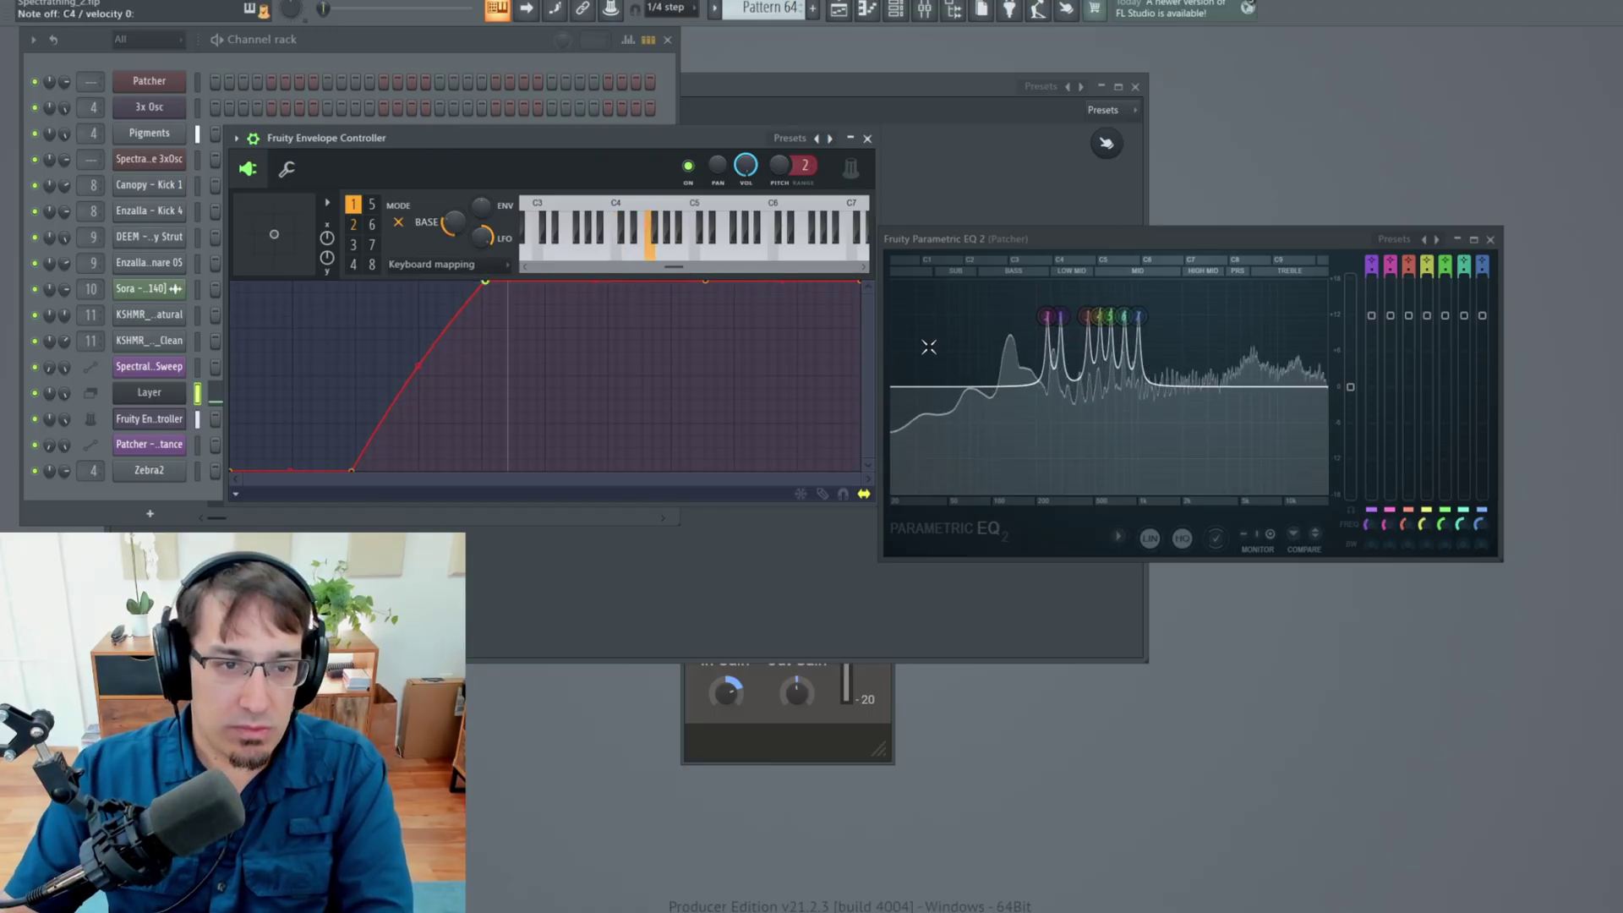
{"action": "key", "text": "b"}
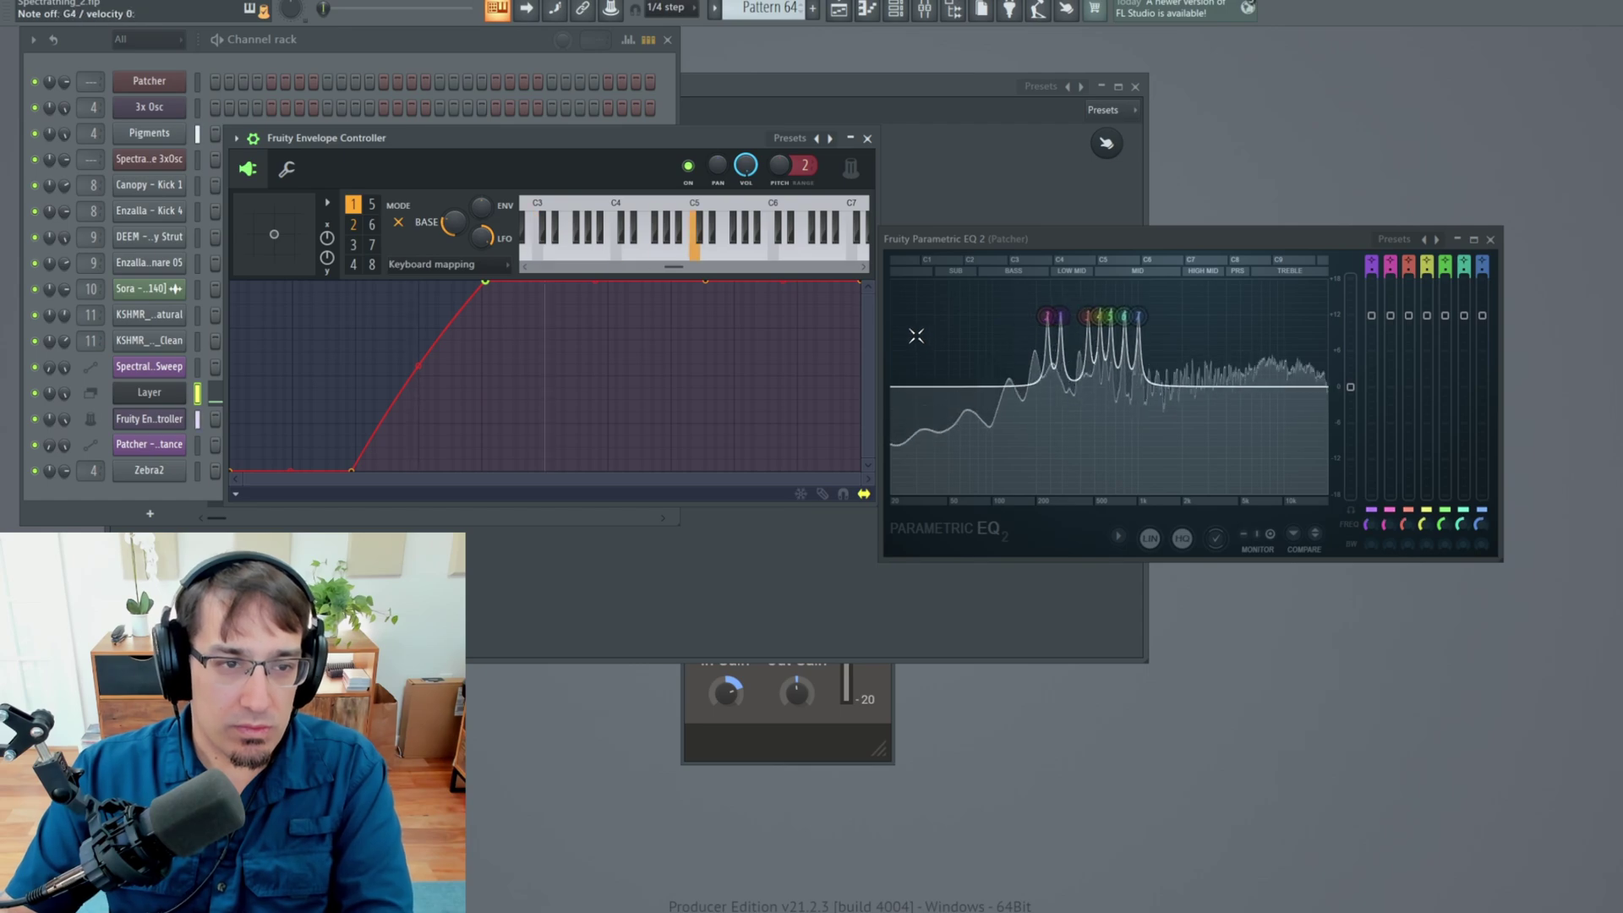
{"action": "key", "text": "h"}
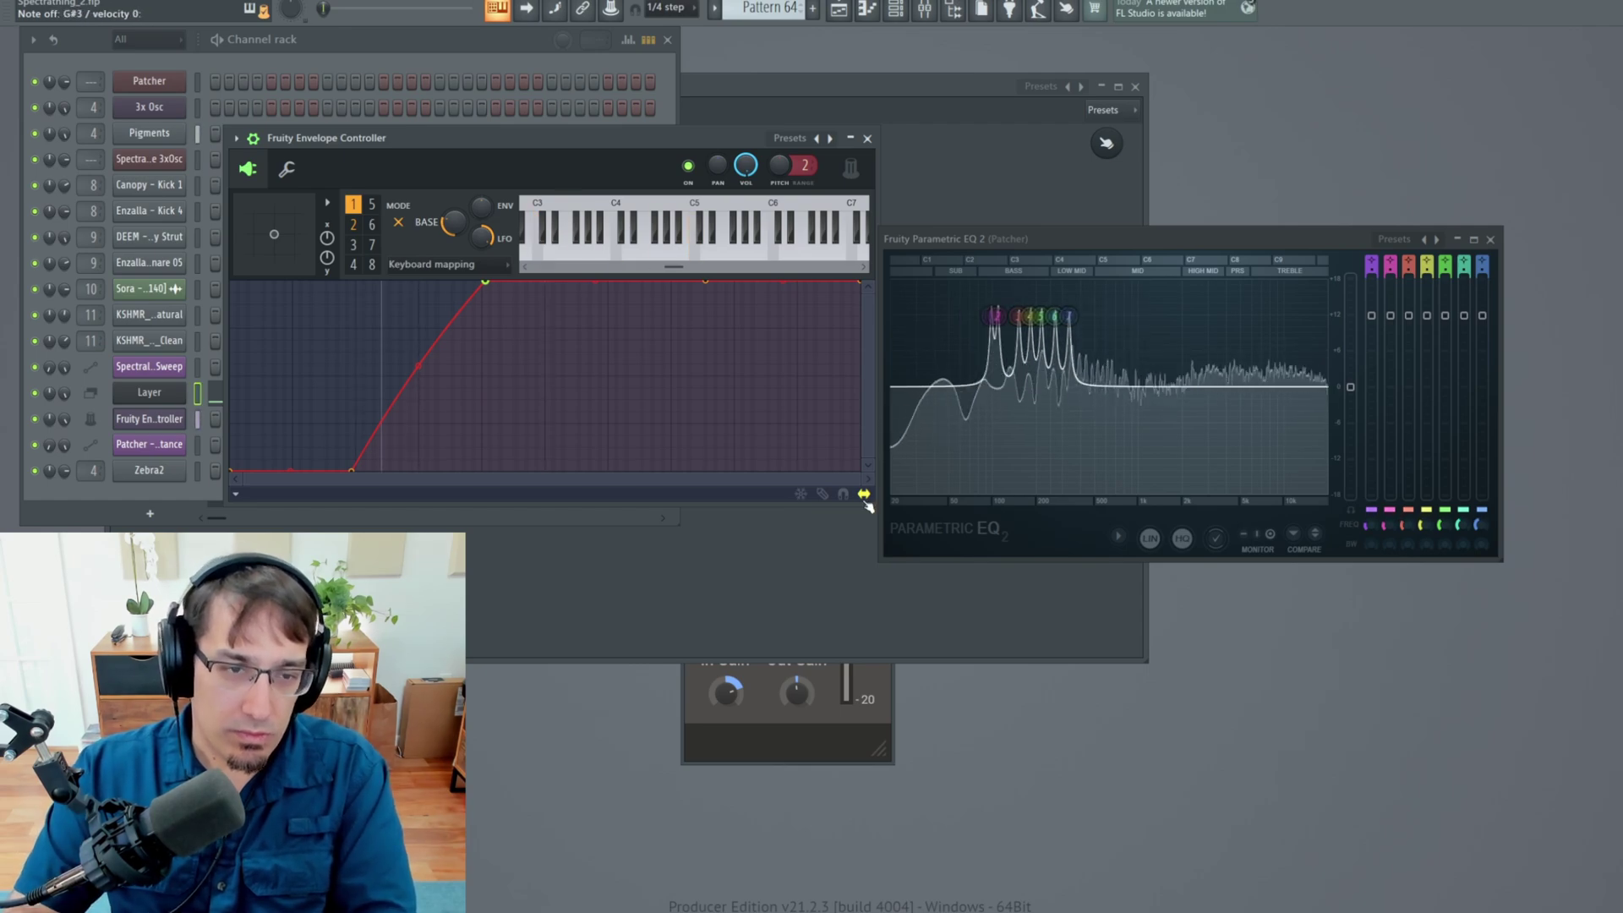
{"action": "key", "text": "d"}
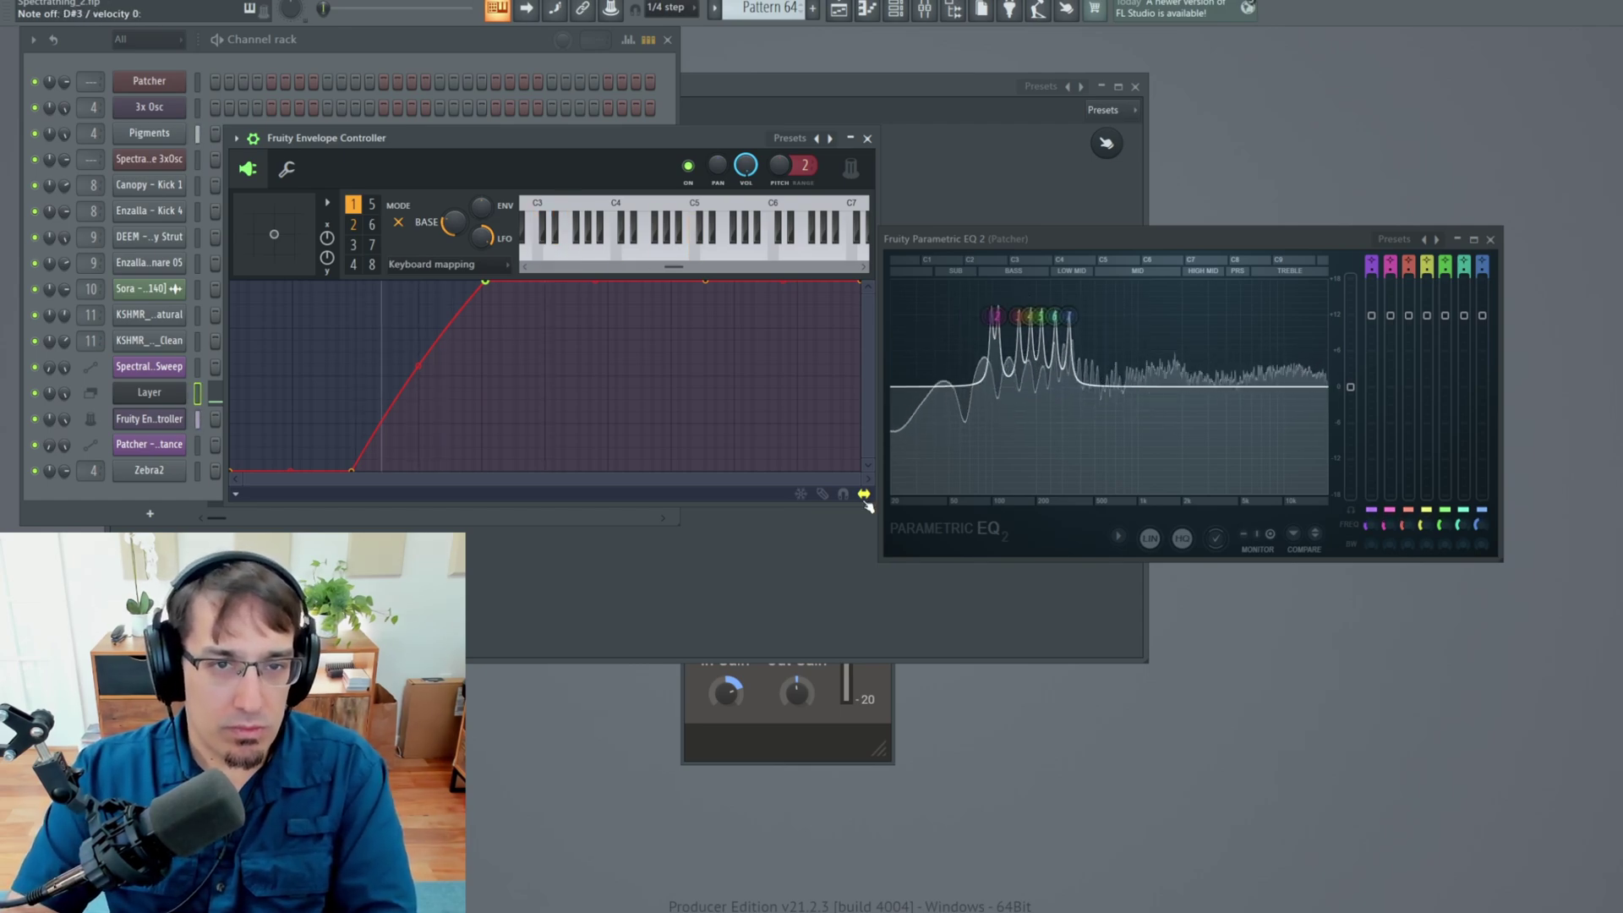
{"action": "key", "text": "m"}
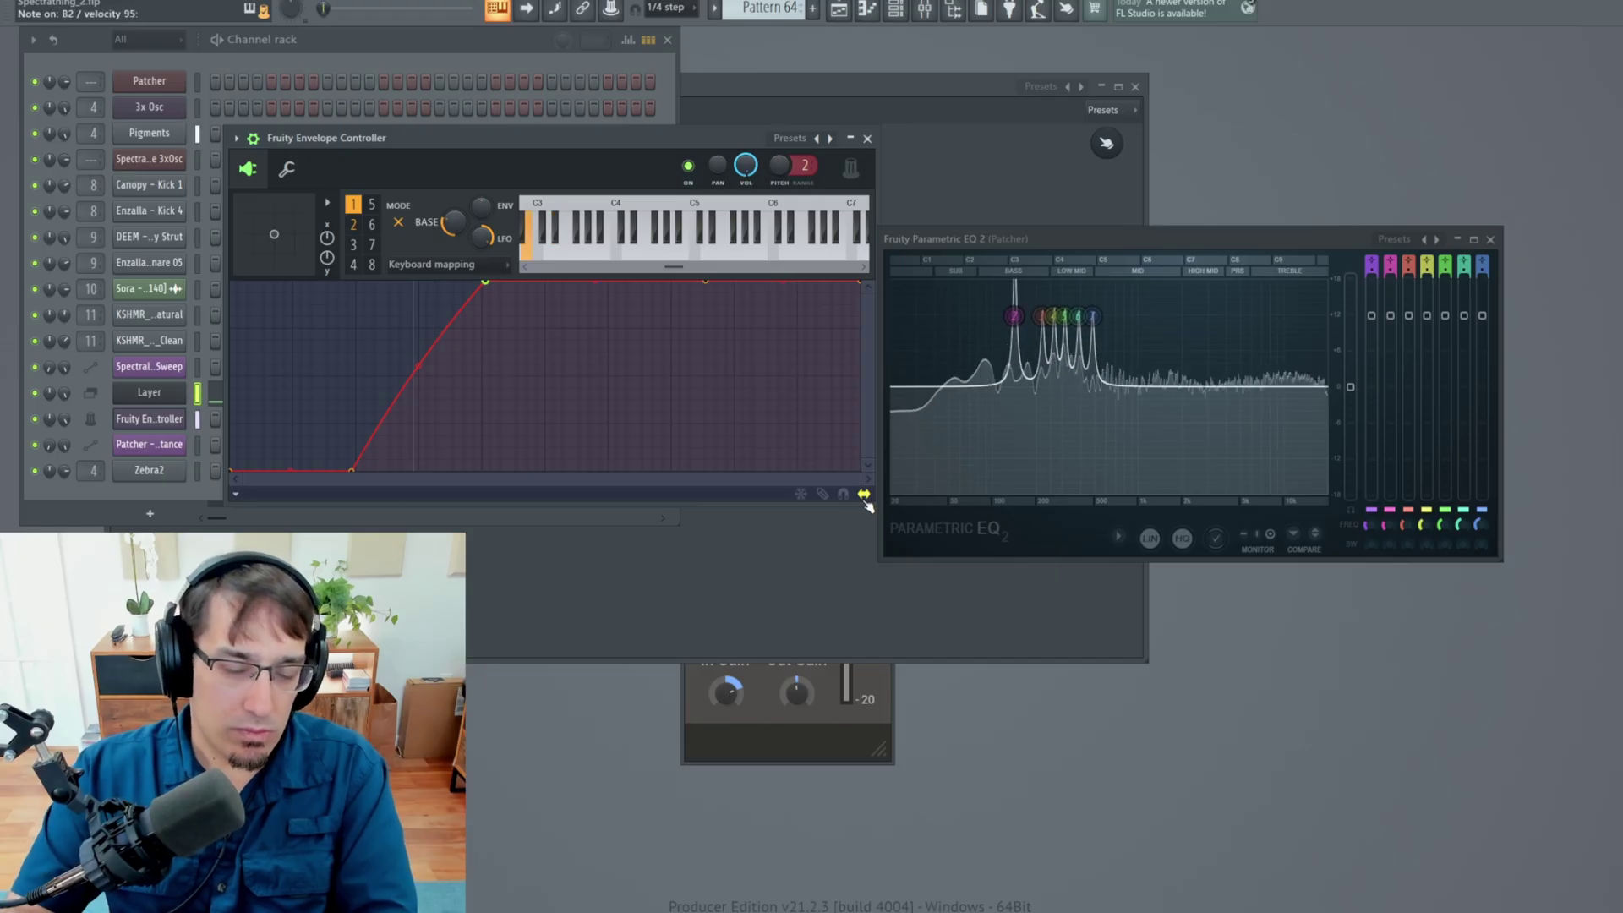
{"action": "left_click", "coordinate": [868, 507]}
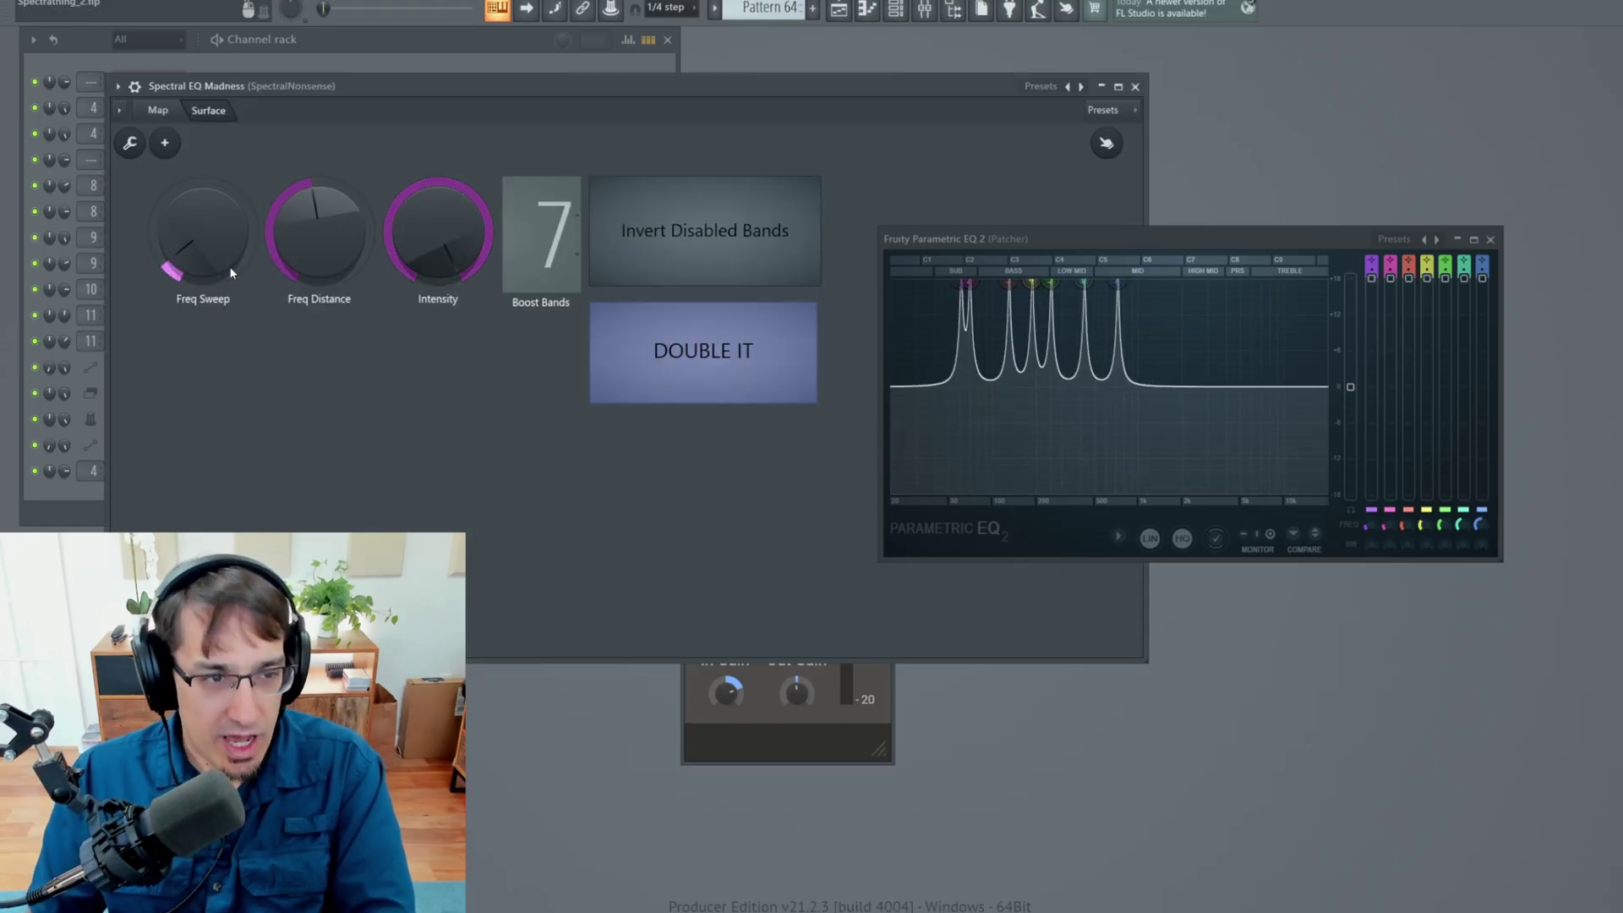
{"action": "key", "text": "v"}
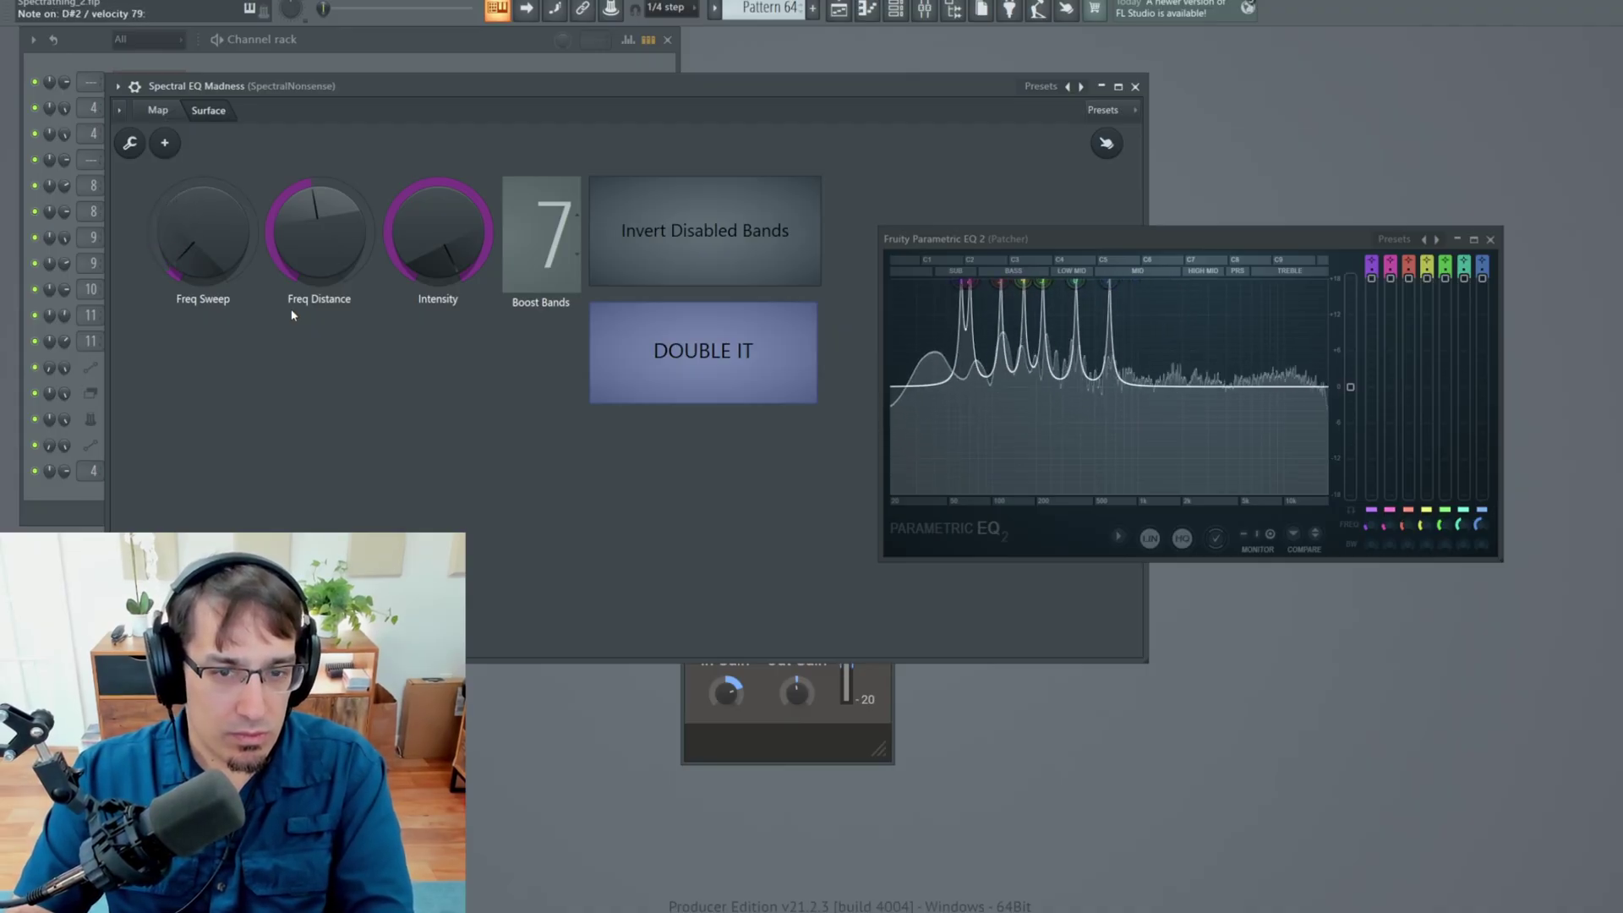
- Set the Pigments and Fruity Envelope Controller channels as children of the Layer channel, and reselect the Layer
{"action": "left_click", "coordinate": [346, 68]}
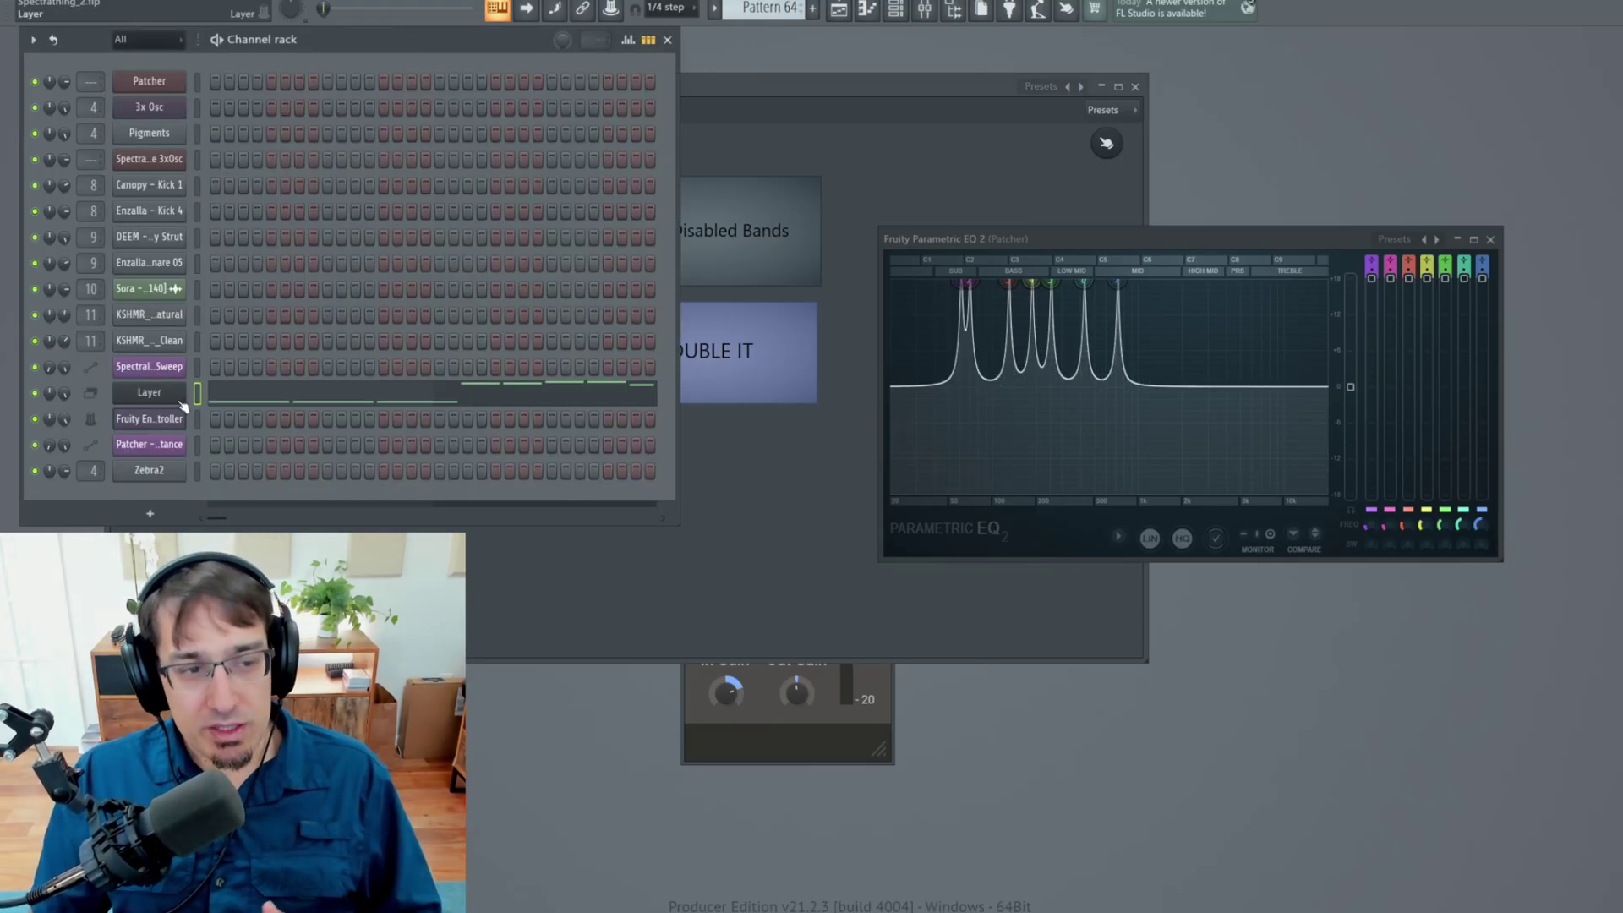
{"action": "left_click", "coordinate": [150, 133]}
{"action": "key", "text": "Escape"}
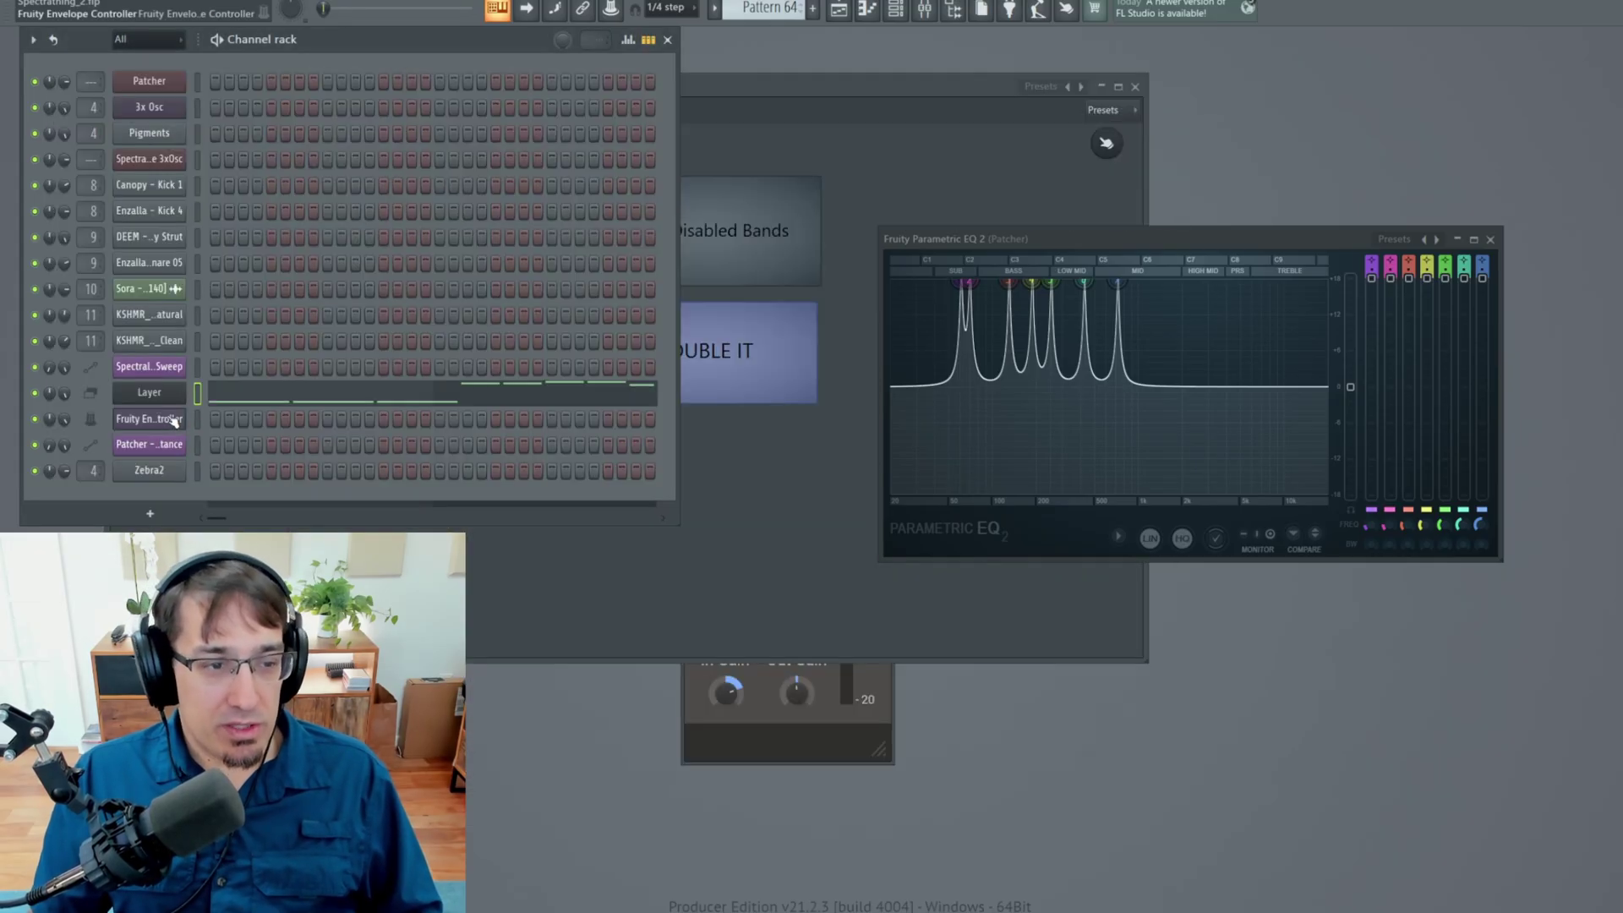
{"action": "left_click", "coordinate": [176, 396]}
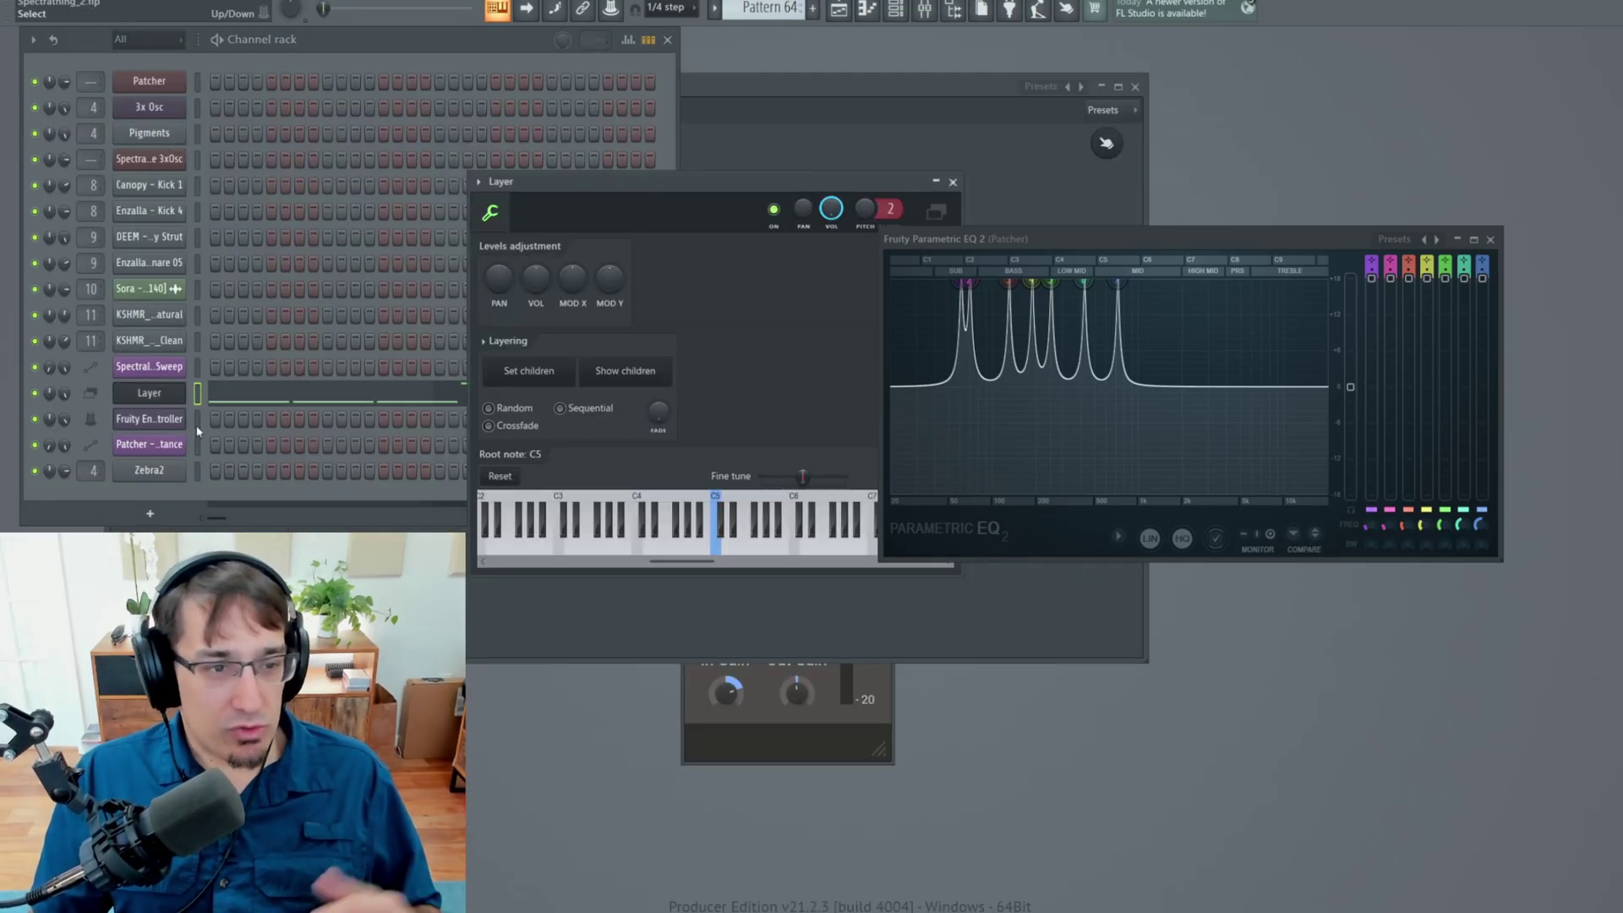
{"action": "left_click", "coordinate": [198, 418]}
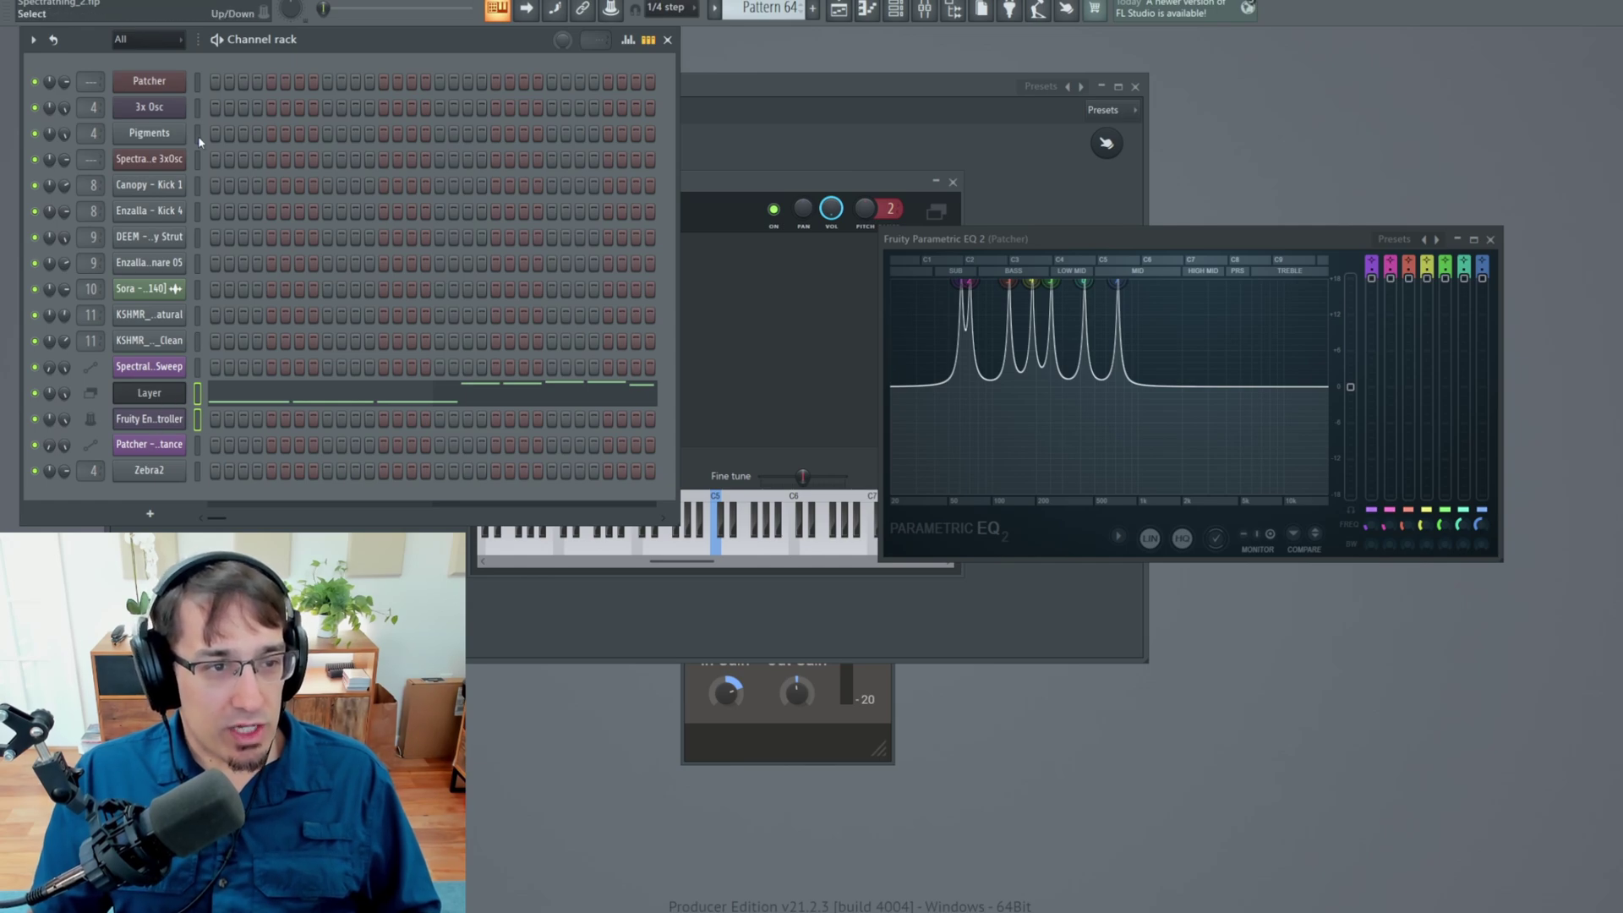
{"action": "left_click", "coordinate": [721, 194]}
{"action": "left_click", "coordinate": [527, 369]}
{"action": "left_click", "coordinate": [197, 393]}
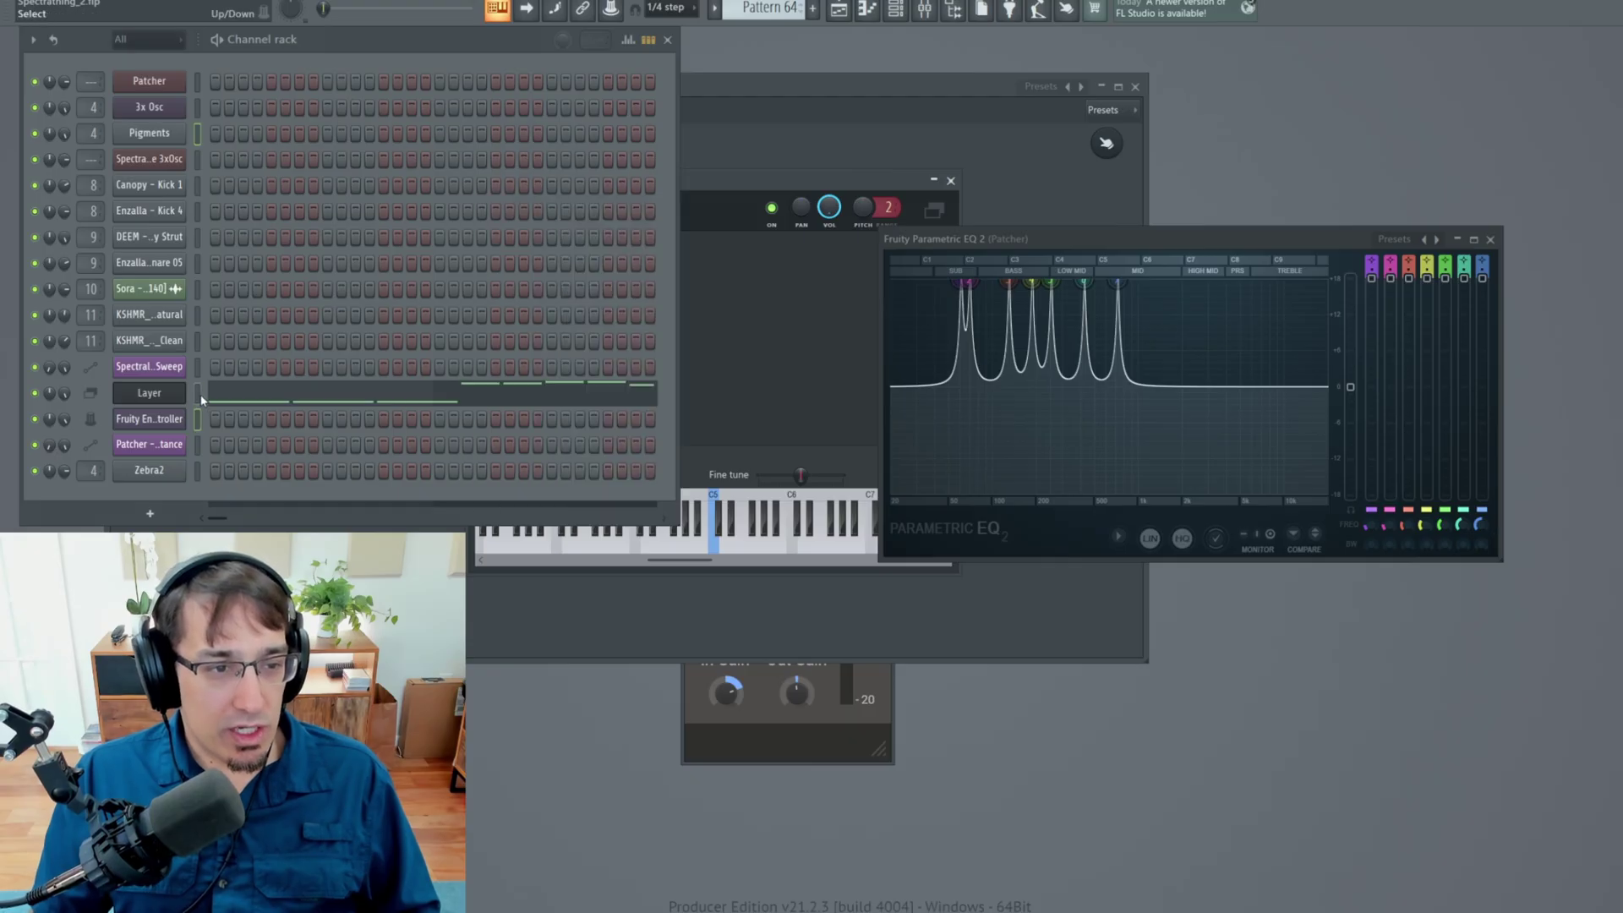
- Audition the layered sound while trying the Freq Sweep knob, and show the effects on the SpectralNonsense mixer insert
{"action": "key", "text": "space"}
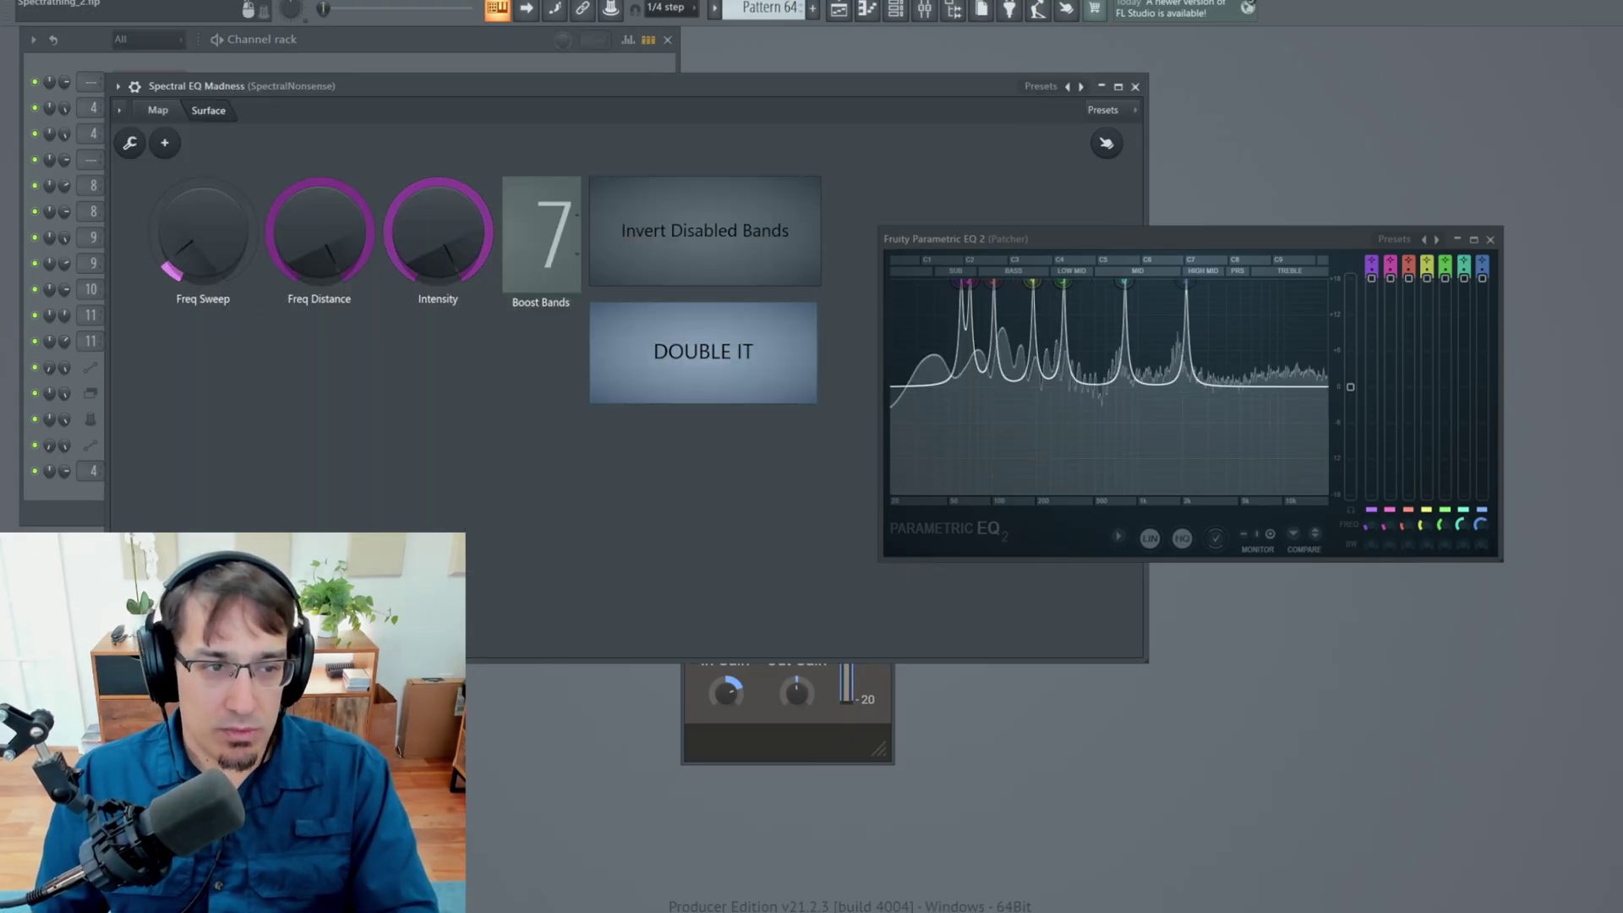
{"action": "left_click_drag", "start_coordinate": [203, 230], "coordinate": [203, 103]}
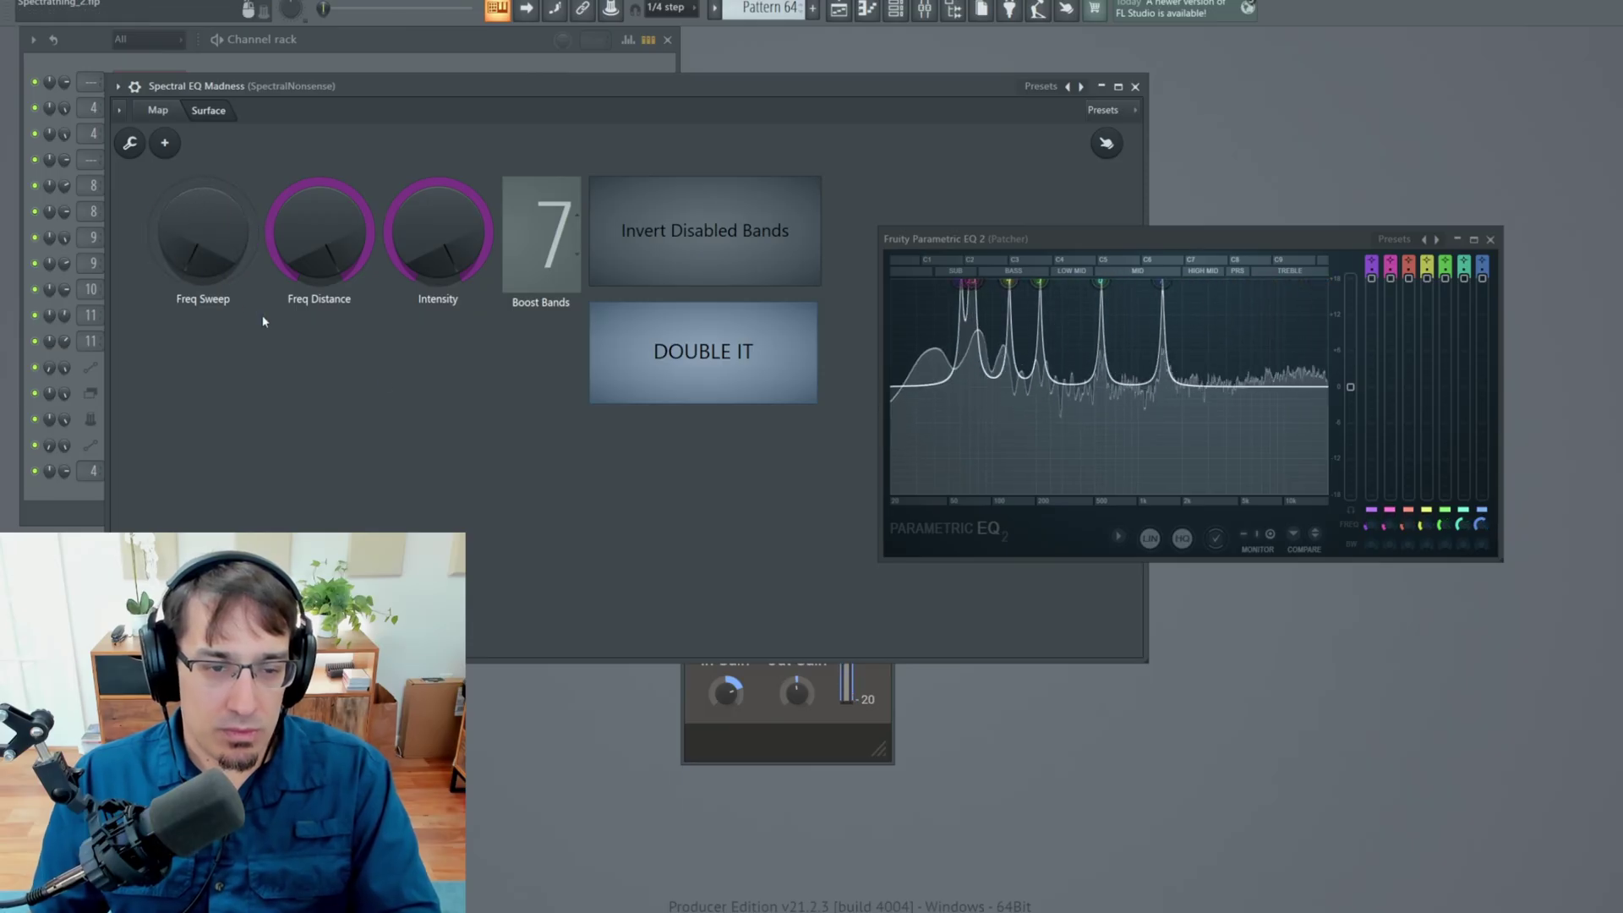
{"action": "key", "text": "F9"}
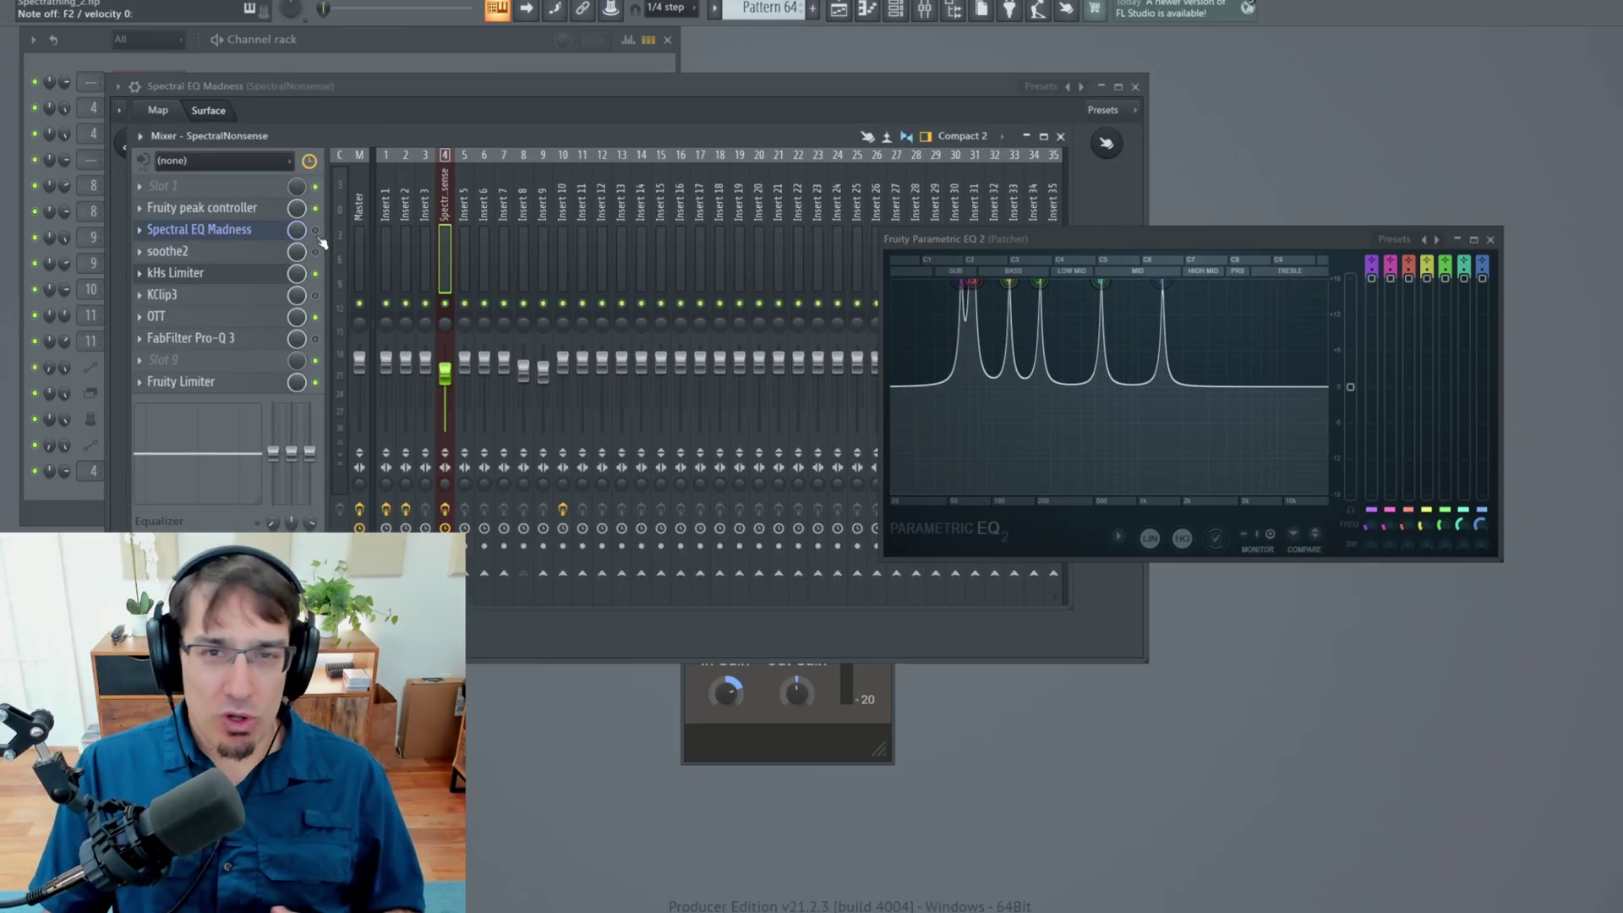